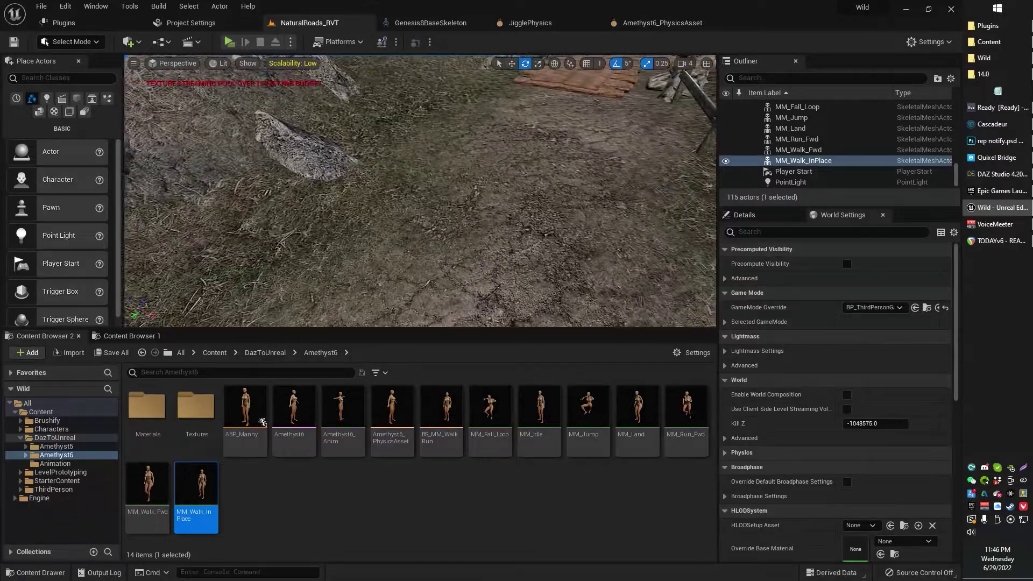
- Look over the row of animated characters placed in the NaturalRoads_RVT level
key(s)
right_drag(563, 214, 610, 202)
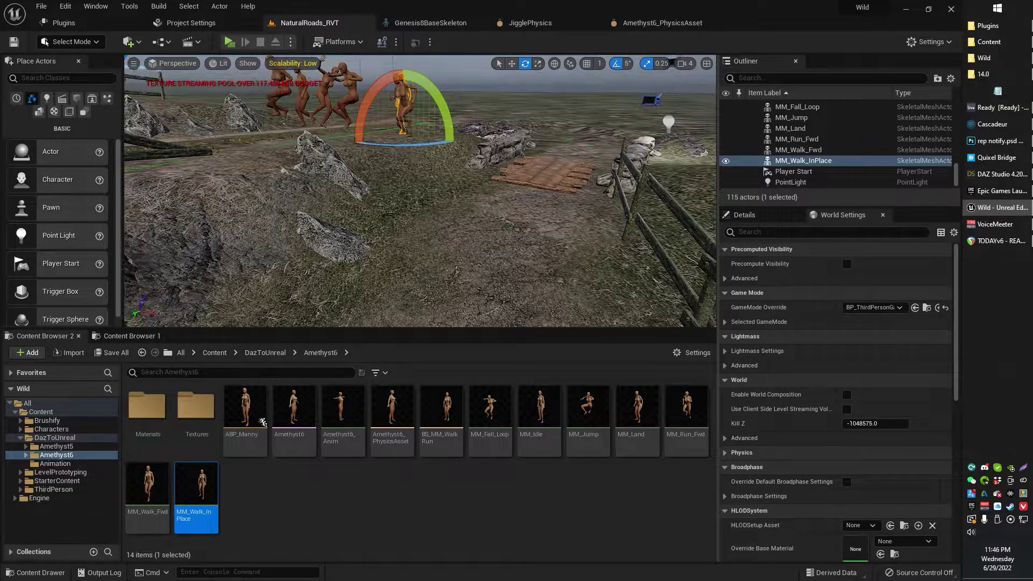
right_drag(592, 199, 596, 175)
key(w)
key(w)
- Open the JigglePhysics asset and select both the lPectoral and rPectoral bodies
click(545, 25)
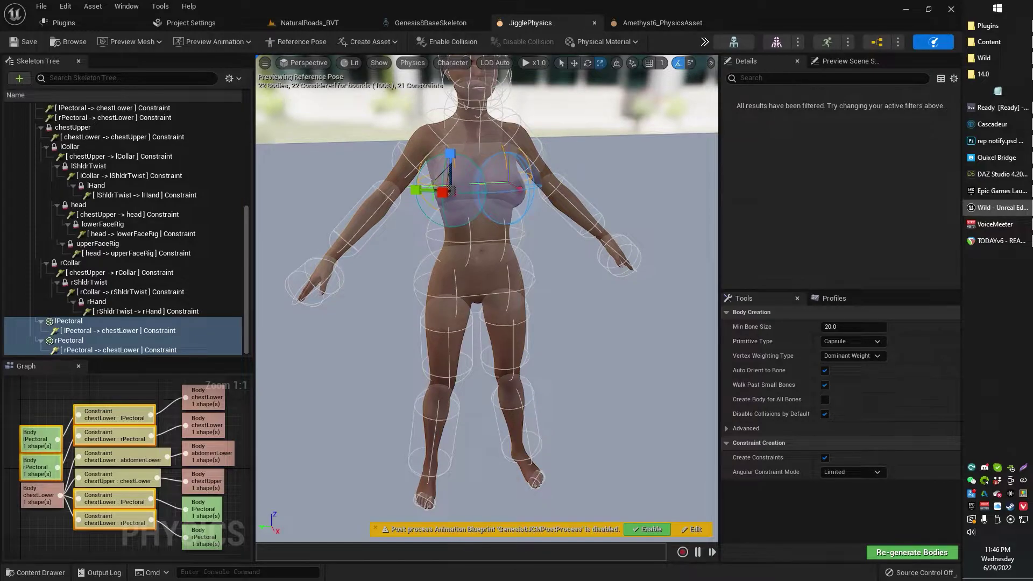
scroll(549, 199, up, 3)
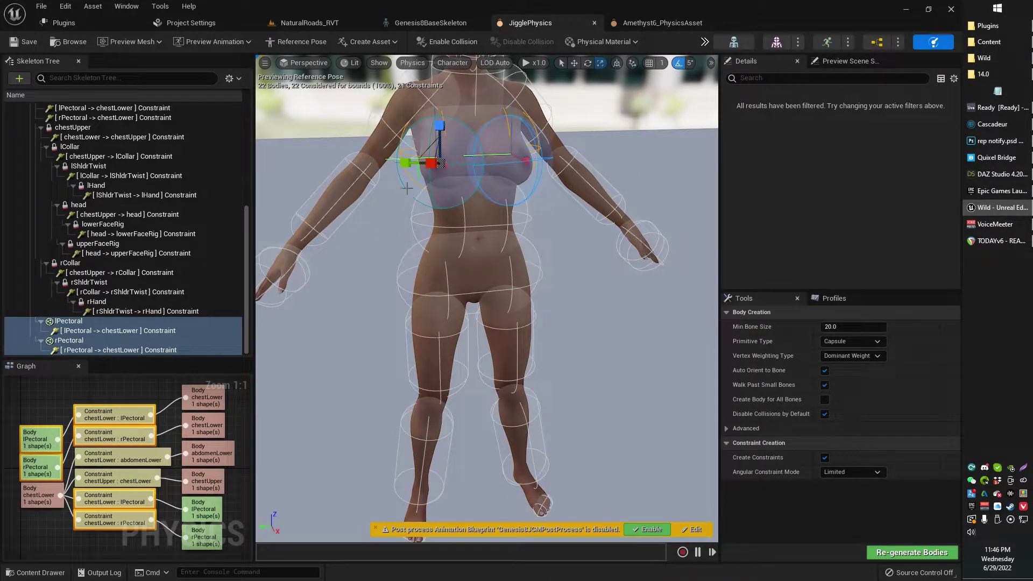
click(407, 188)
ctrl+click(524, 191)
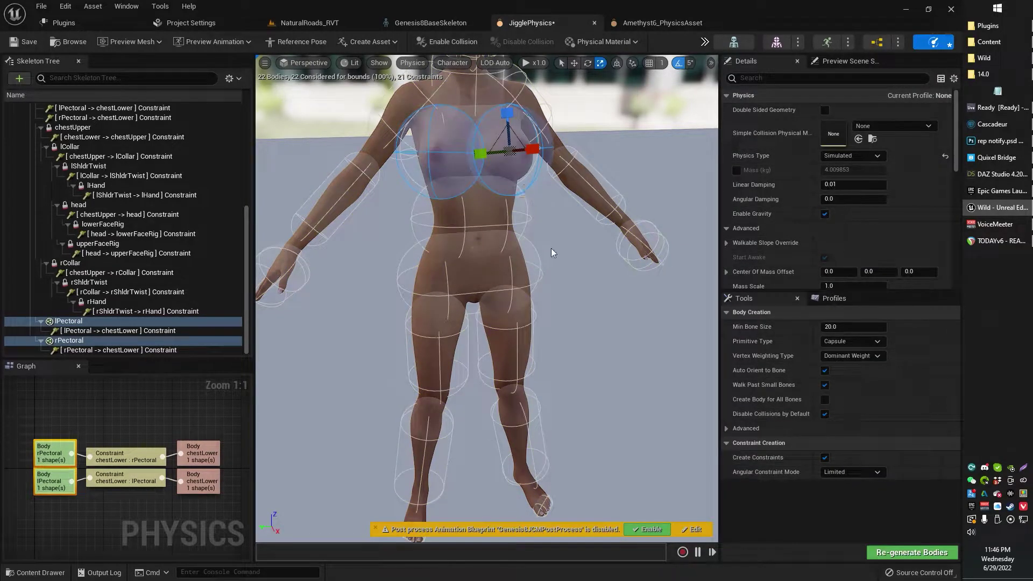
- Run the physics simulation on the pectoral bodies and stop it
right_drag(556, 258, 484, 254)
right_drag(565, 285, 595, 295)
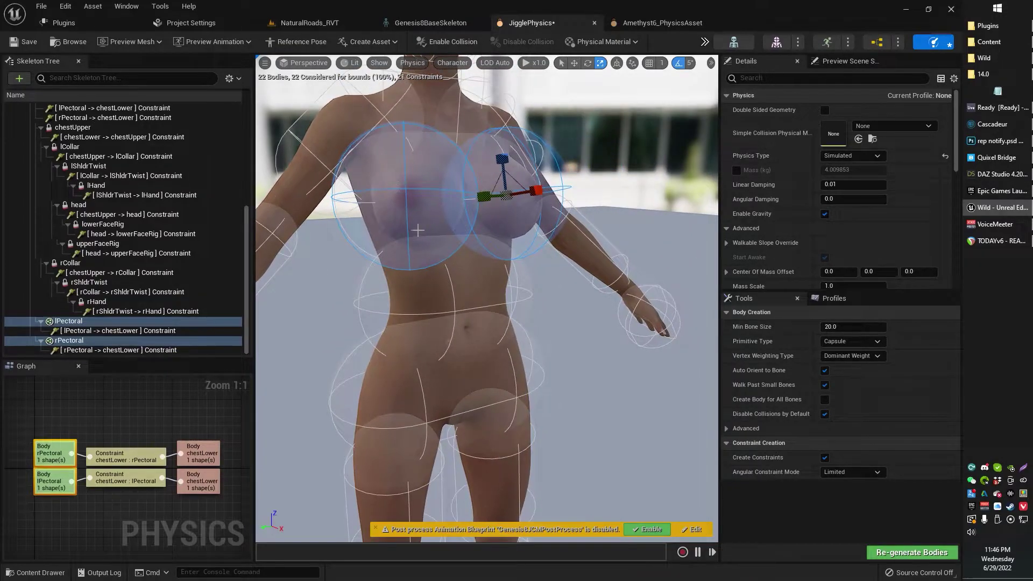
key(alt+Return)
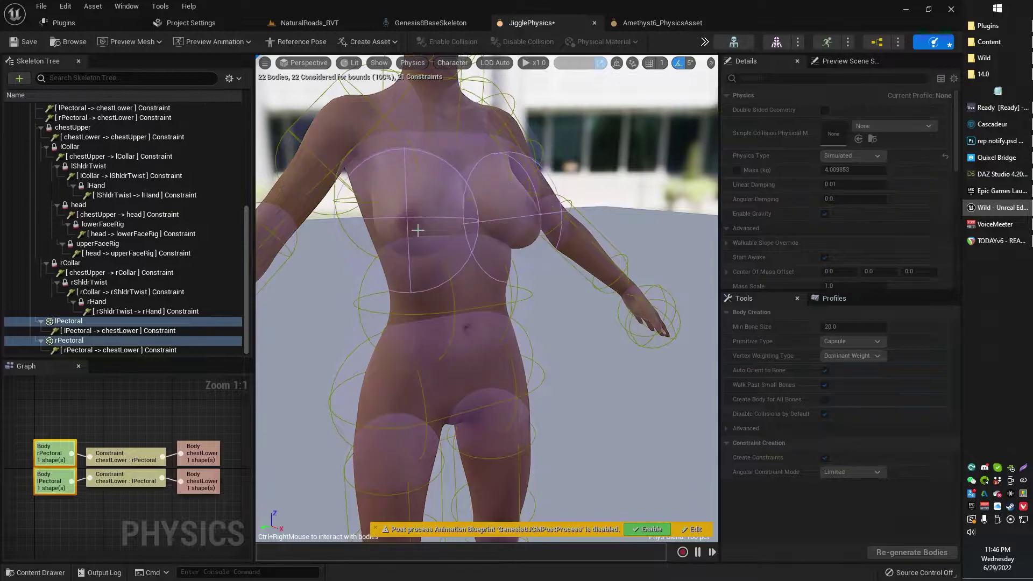
key(alt+Return)
right_drag(575, 274, 538, 273)
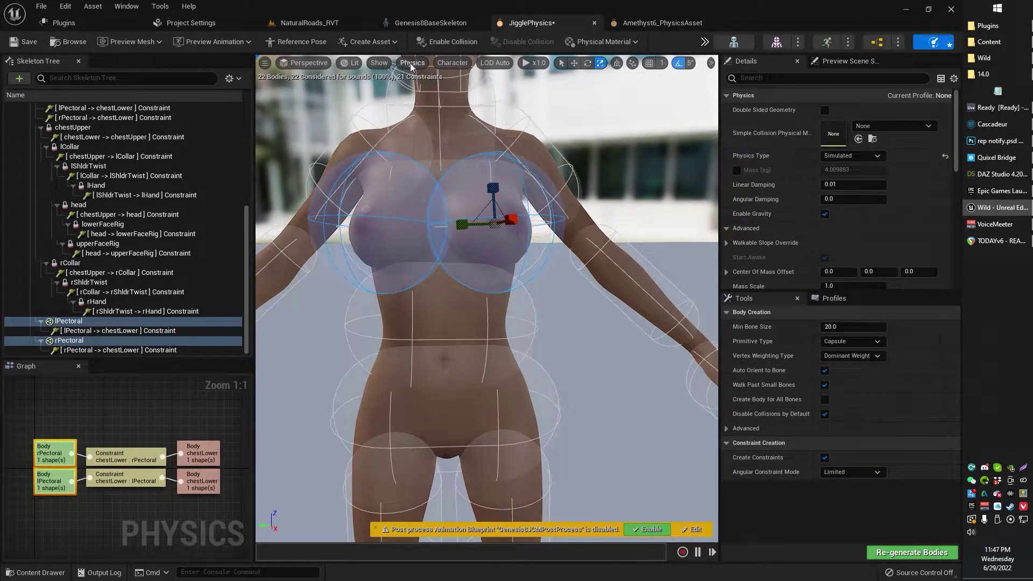
- Open Amethyst6_PhysicsAsset and select the LeftBum and RightBum bodies under the pelvis
click(637, 27)
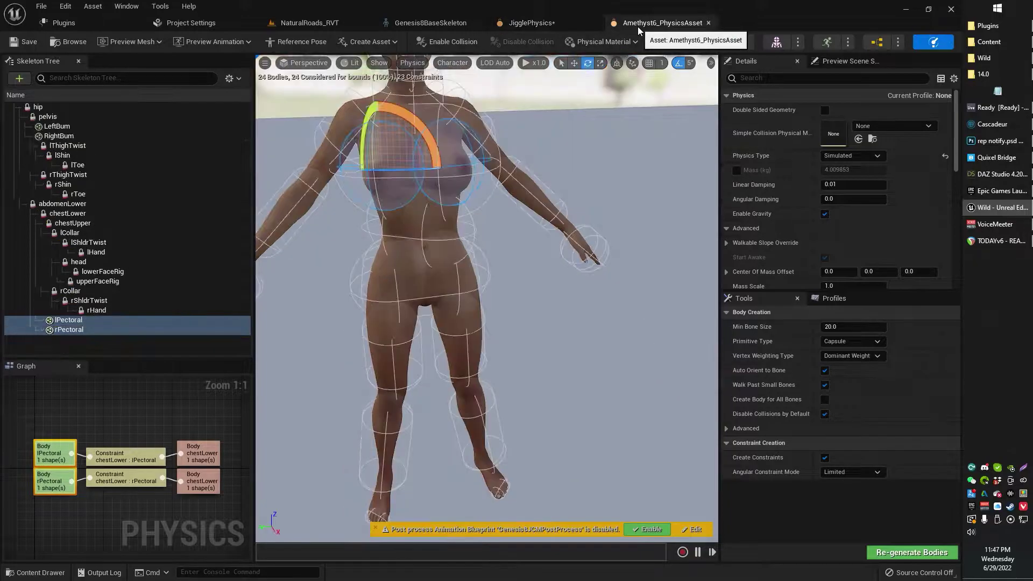
right_drag(529, 284, 699, 282)
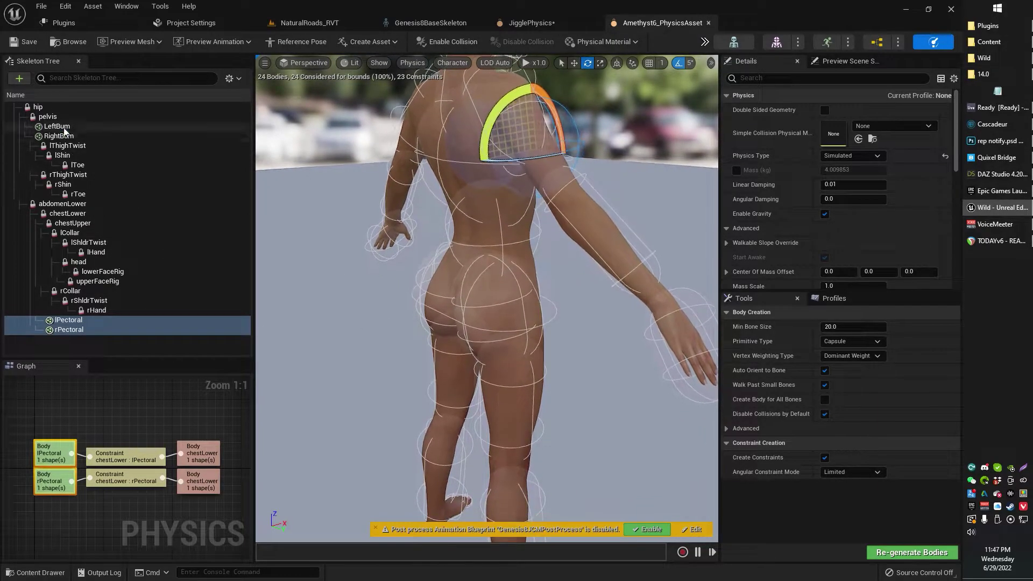
click(61, 127)
ctrl+click(60, 135)
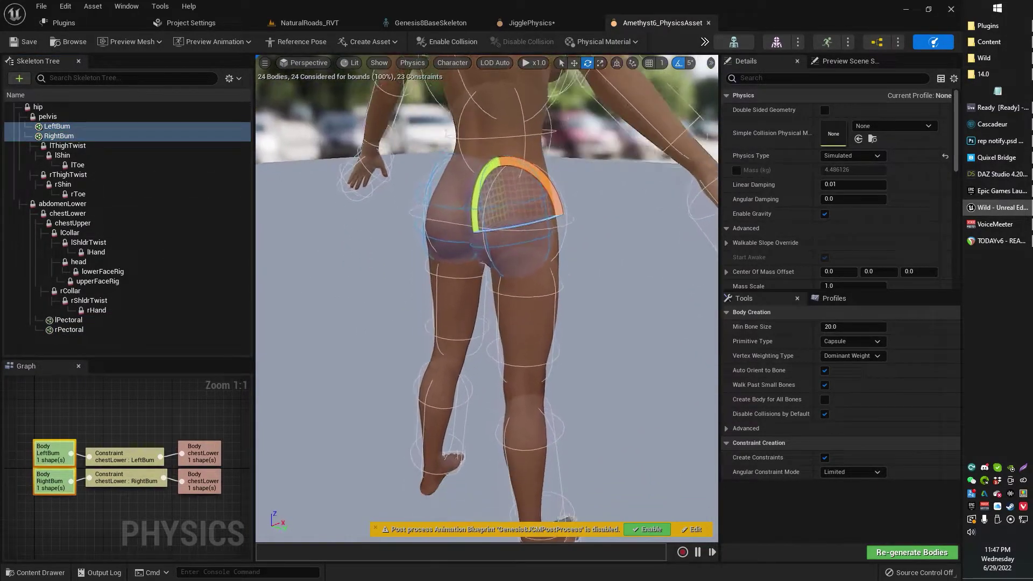
- Simulate the physics asset and pull repeatedly on the LeftBum and RightBum bodies to test their jiggle
right_drag(415, 333, 385, 315)
key(alt+s)
ctrl+right_drag(596, 264, 632, 289)
ctrl+right_drag(562, 212, 621, 266)
ctrl+right_drag(501, 227, 431, 243)
right_drag(401, 286, 464, 311)
ctrl+right_drag(375, 227, 263, 301)
ctrl+right_drag(361, 282, 526, 424)
ctrl+right_drag(381, 254, 685, 484)
ctrl+right_drag(521, 260, 708, 366)
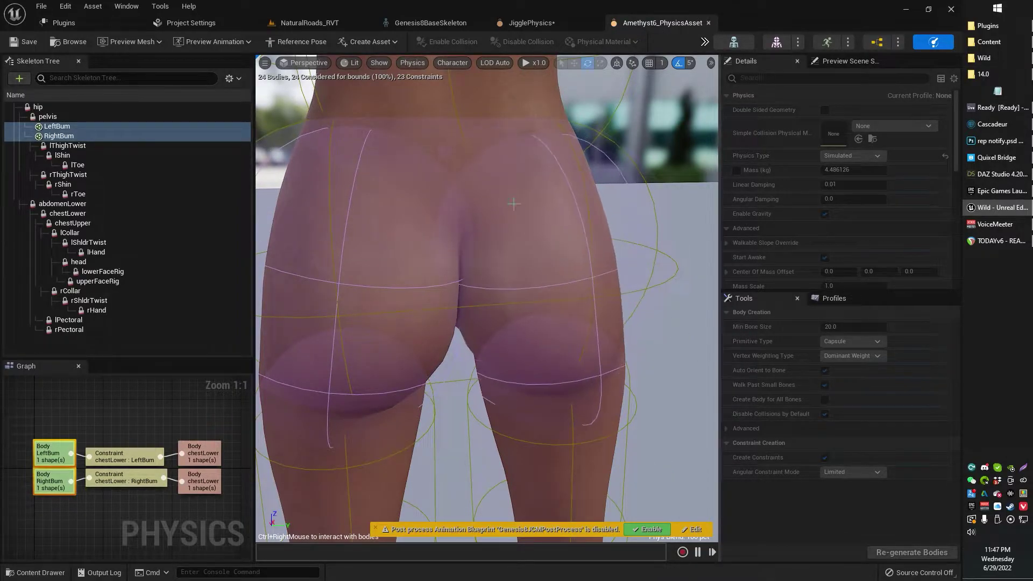
ctrl+right_drag(413, 244, 292, 262)
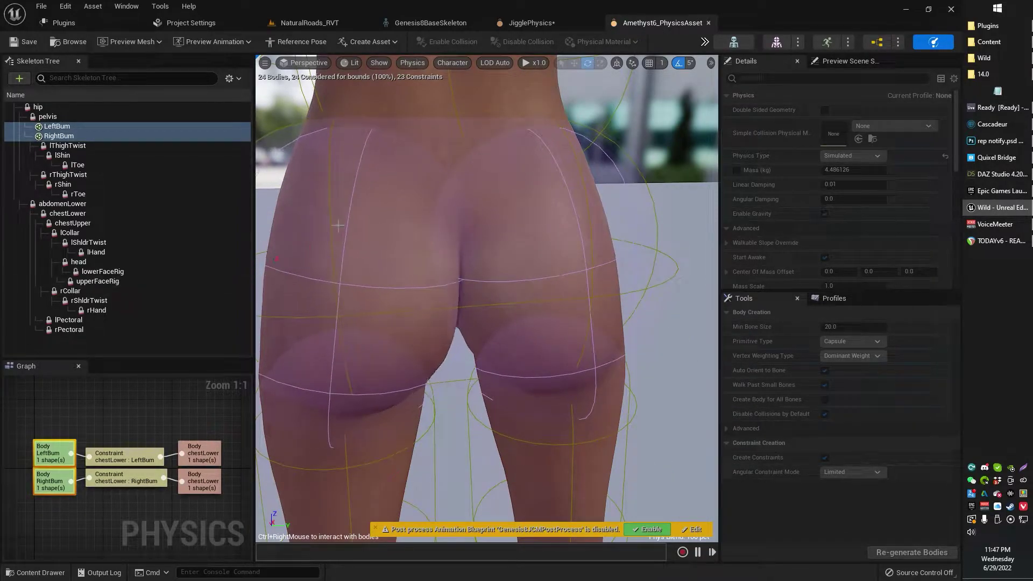
ctrl+right_drag(388, 222, 337, 267)
ctrl+right_drag(306, 189, 750, 470)
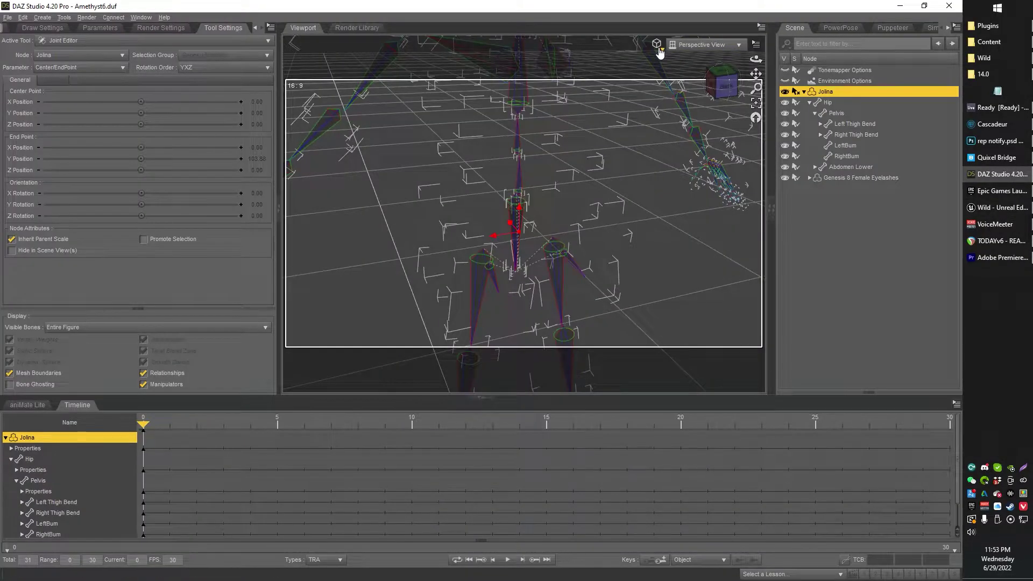
- Switch to DAZ Studio and set the viewport's draw style to Wire Shaded
click(660, 50)
click(663, 57)
click(662, 43)
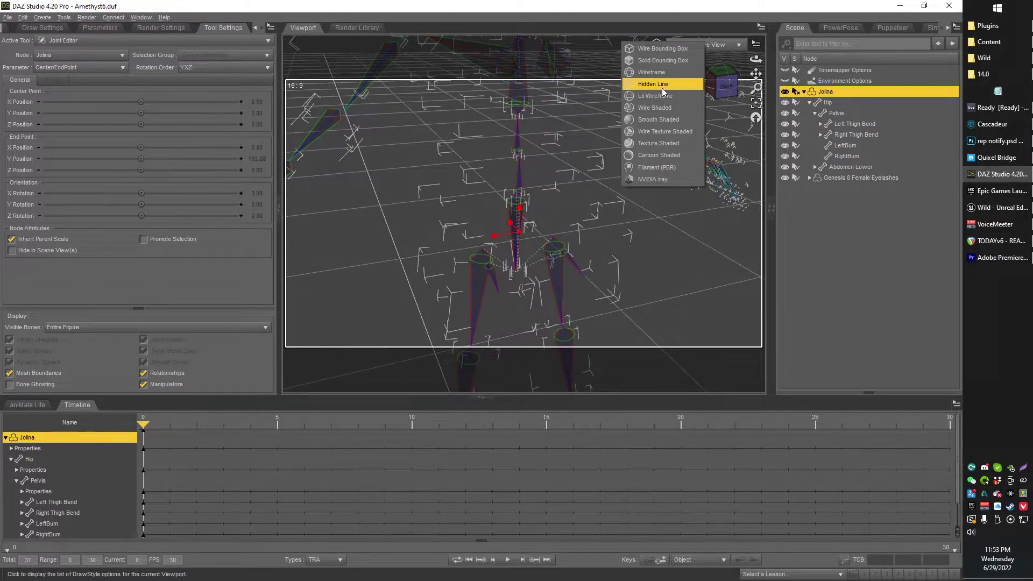
click(658, 105)
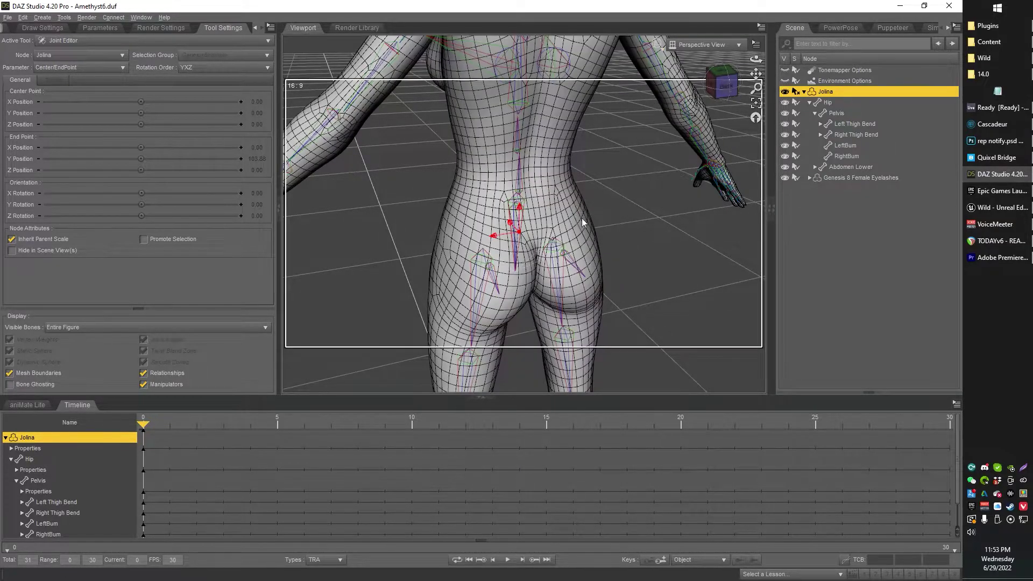
- Examine the LeftBum and RightBum bones beside the thigh bones from behind the figure
mouse_move(718, 89)
mouse_down()
mouse_move(727, 90)
mouse_move(719, 80)
mouse_move(717, 94)
mouse_up()
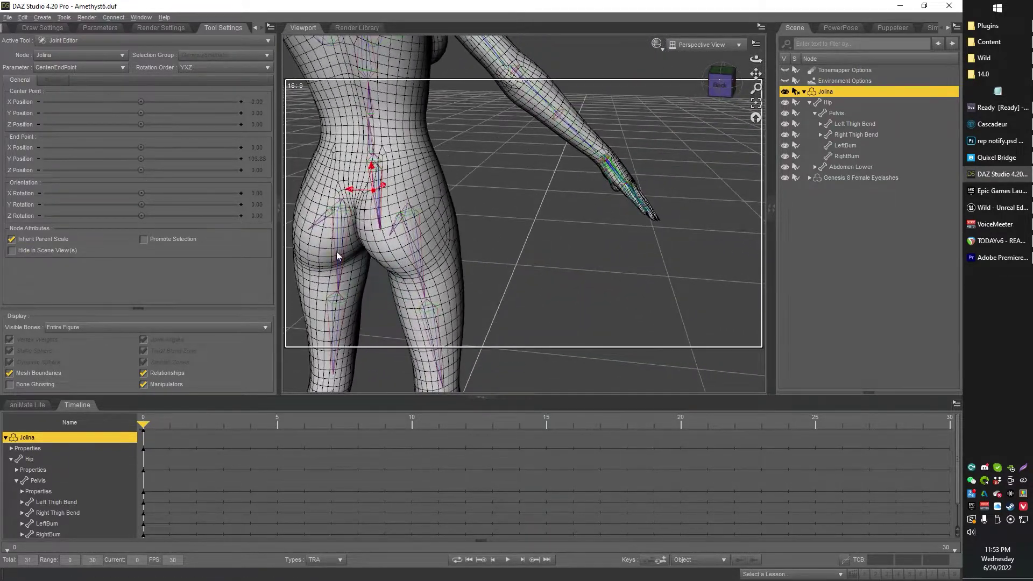
click(321, 226)
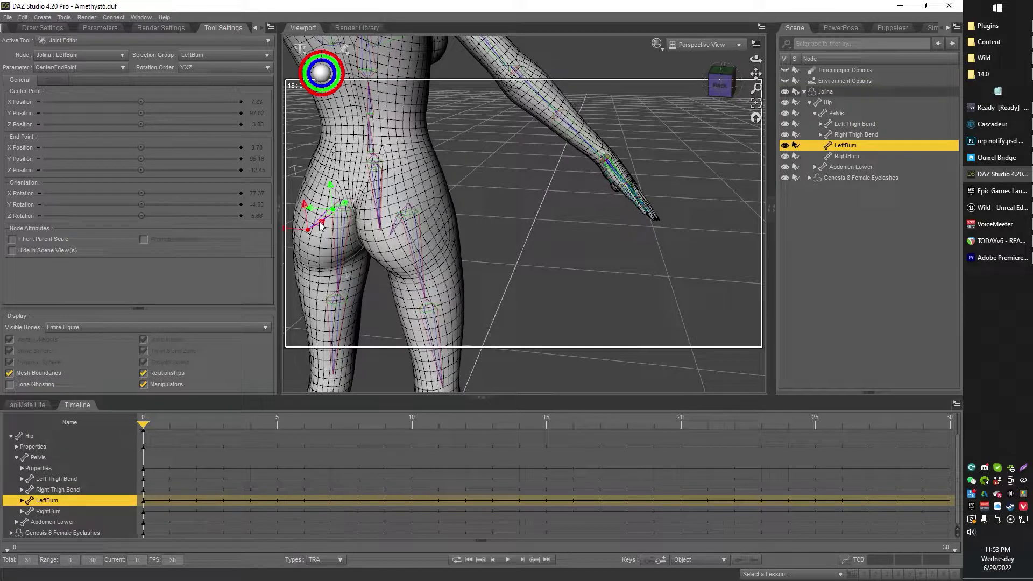
click(393, 232)
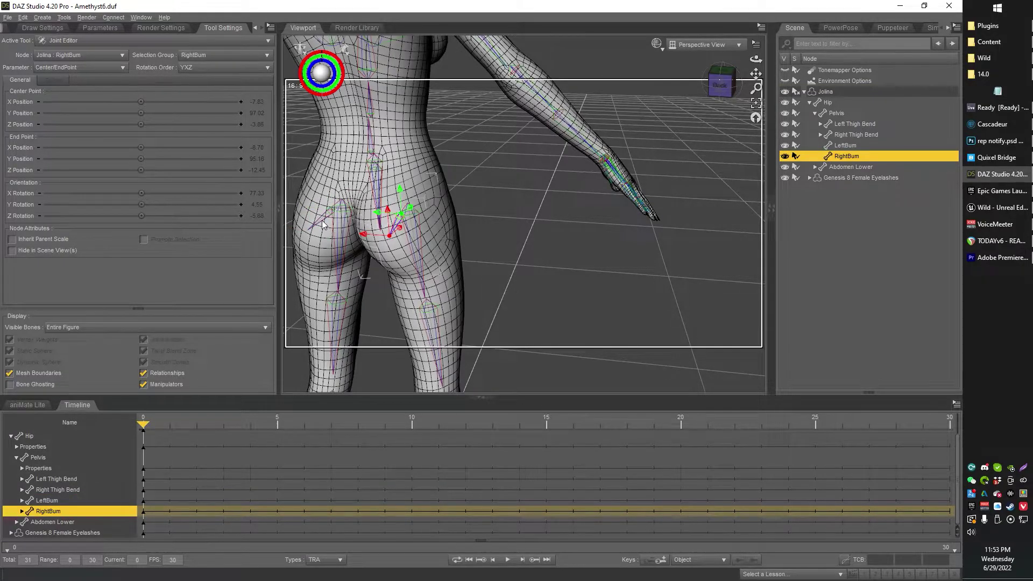
click(323, 225)
click(402, 227)
click(414, 242)
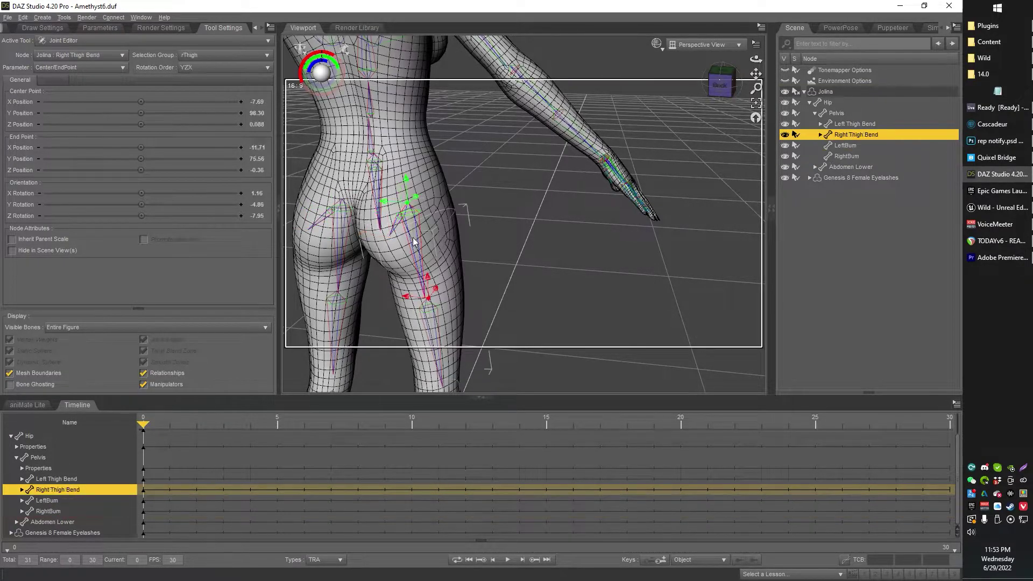
click(317, 222)
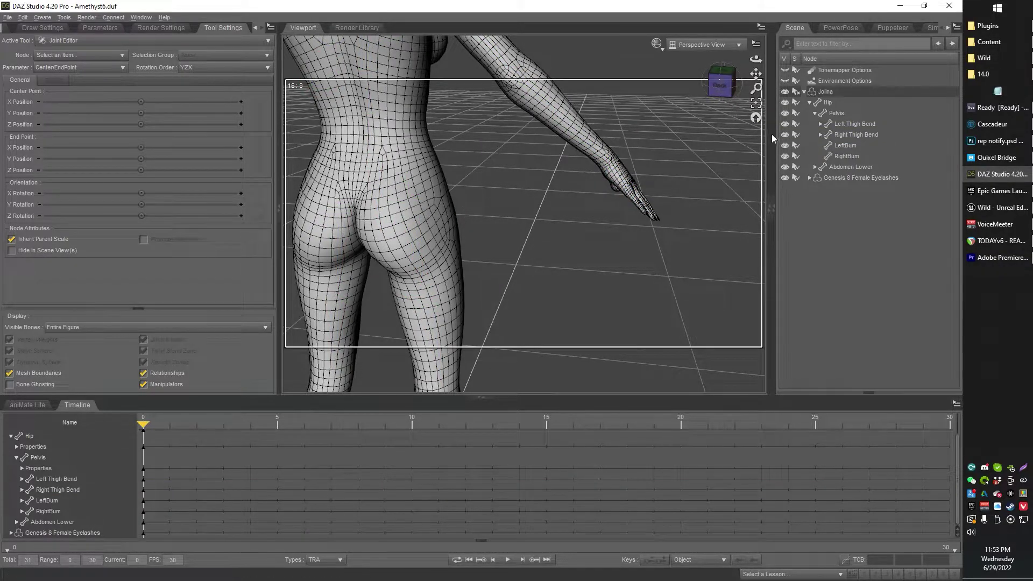
- Examine the Left Pectoral and Right Pectoral bones under Chest Lower from the front of the figure
drag(720, 87, 748, 81)
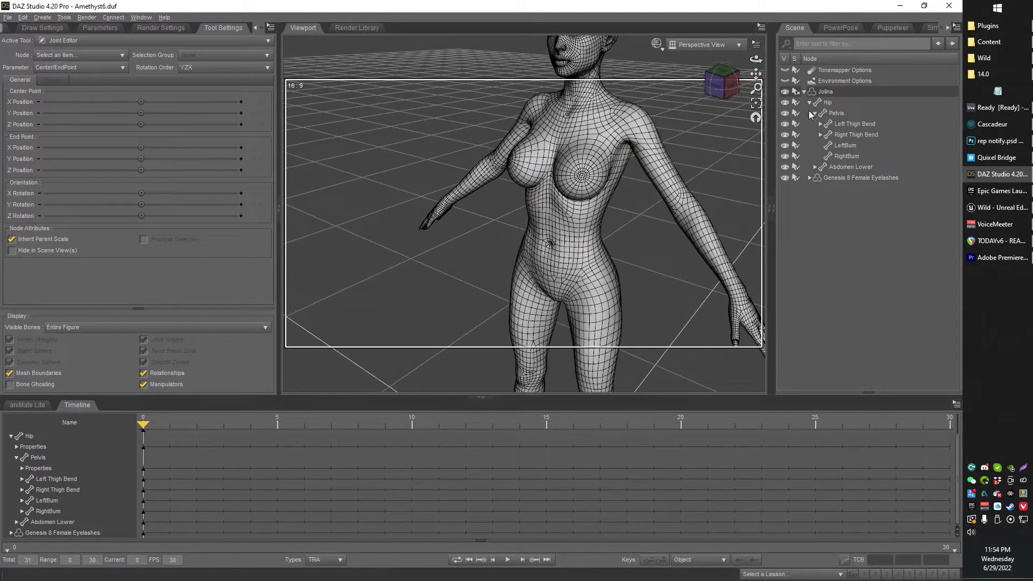
click(831, 99)
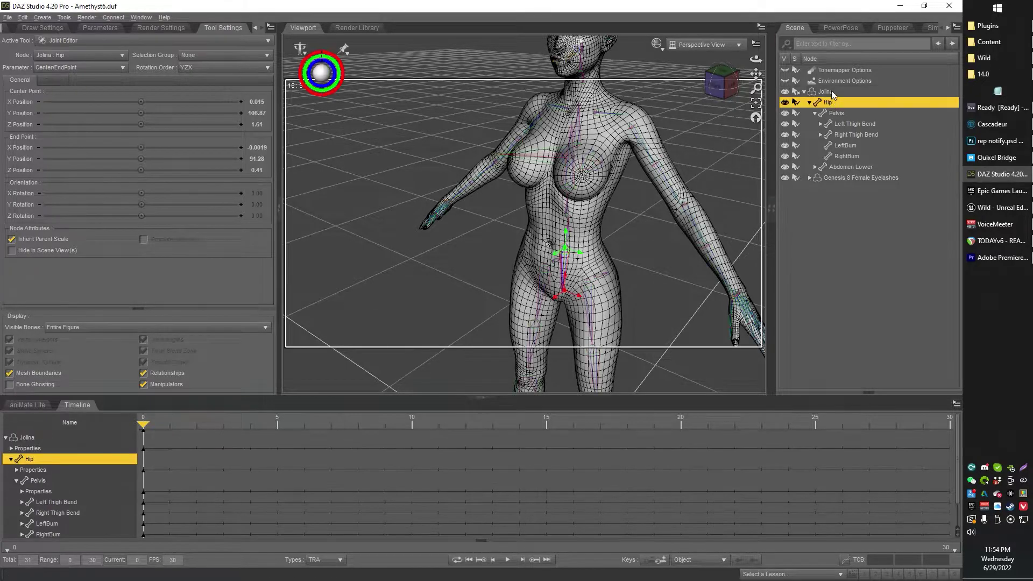
scroll(610, 164, up, 5)
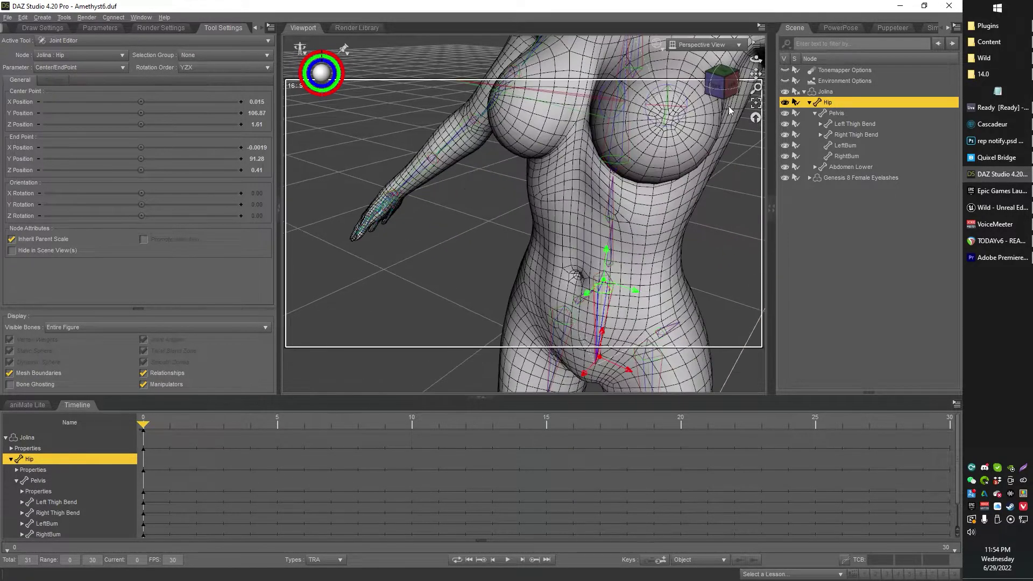
drag(722, 82, 737, 100)
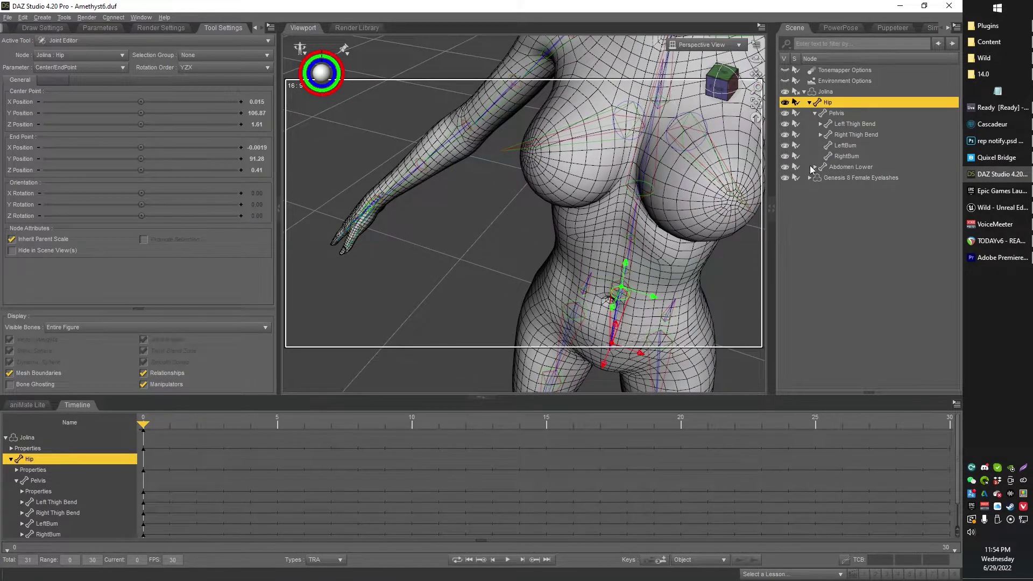
click(641, 198)
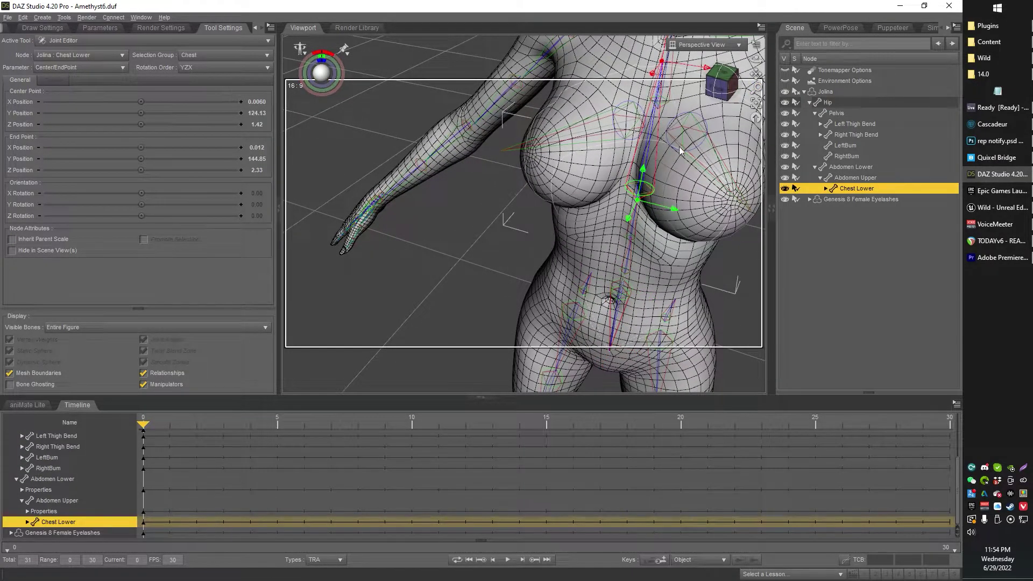
click(695, 163)
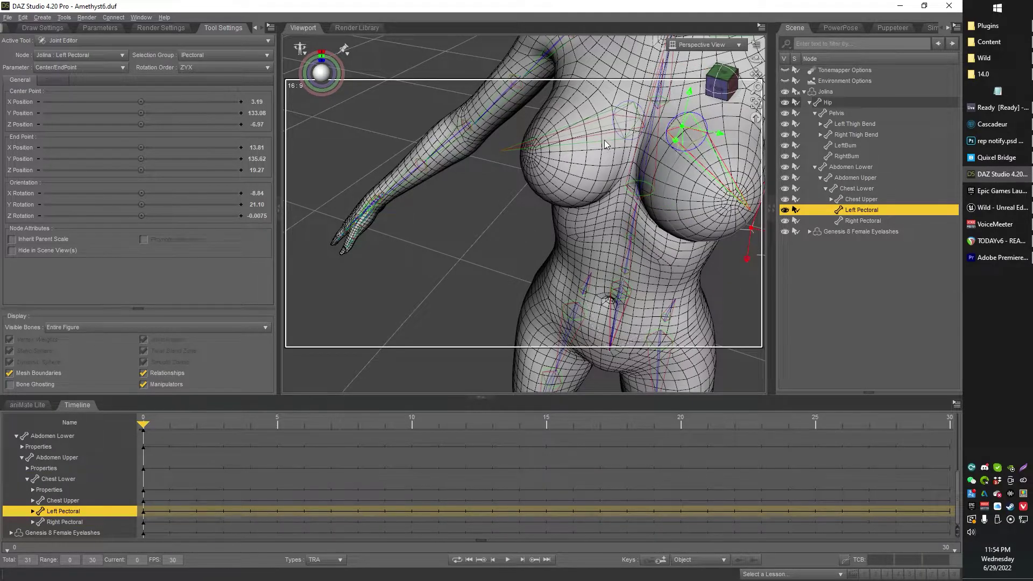
ctrl+click(608, 140)
click(698, 159)
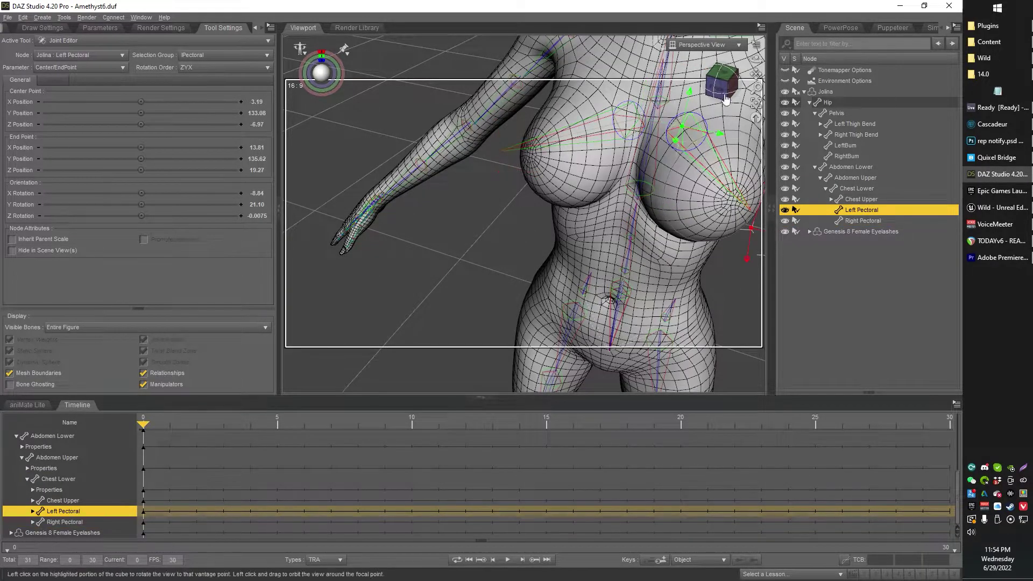
- Select the LeftBum and RightBum bones together from the back of the figure
drag(721, 89, 639, 252)
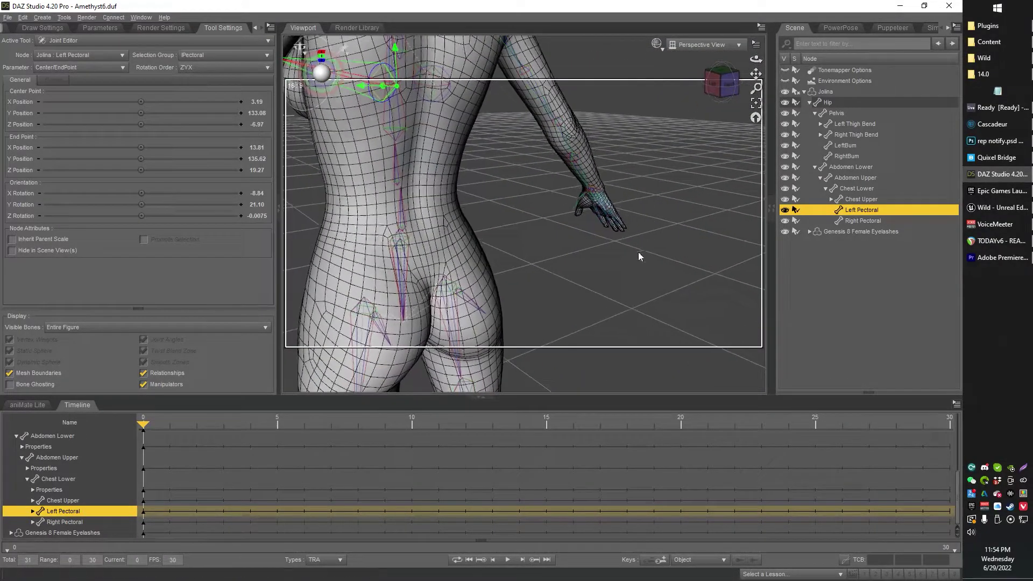
click(378, 329)
ctrl+click(474, 309)
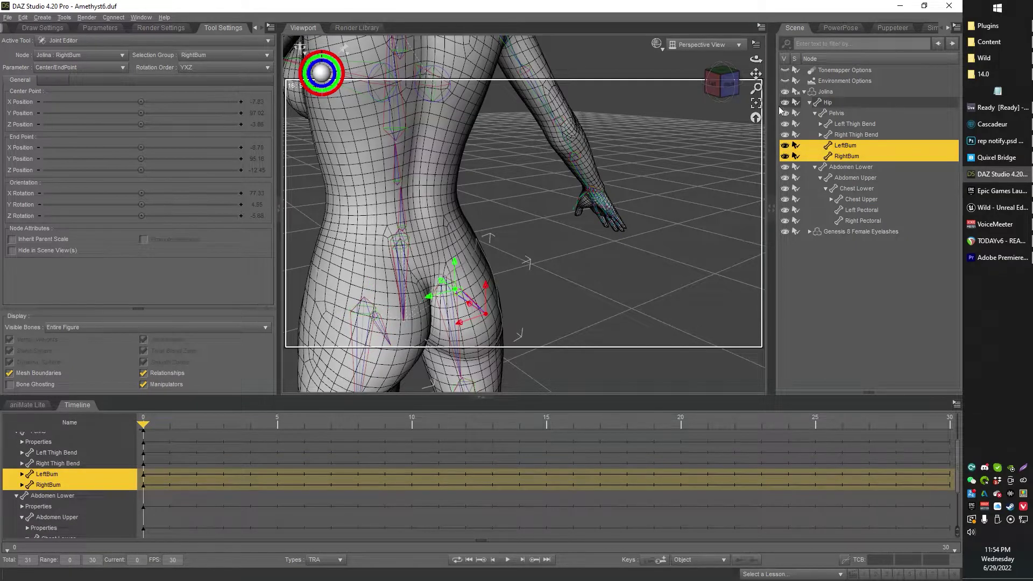
drag(724, 82, 818, 29)
- Activate the Geometry Editor on the Genesis8Female figure in back view and expand its Face Groups and Surfaces
drag(756, 74, 725, 78)
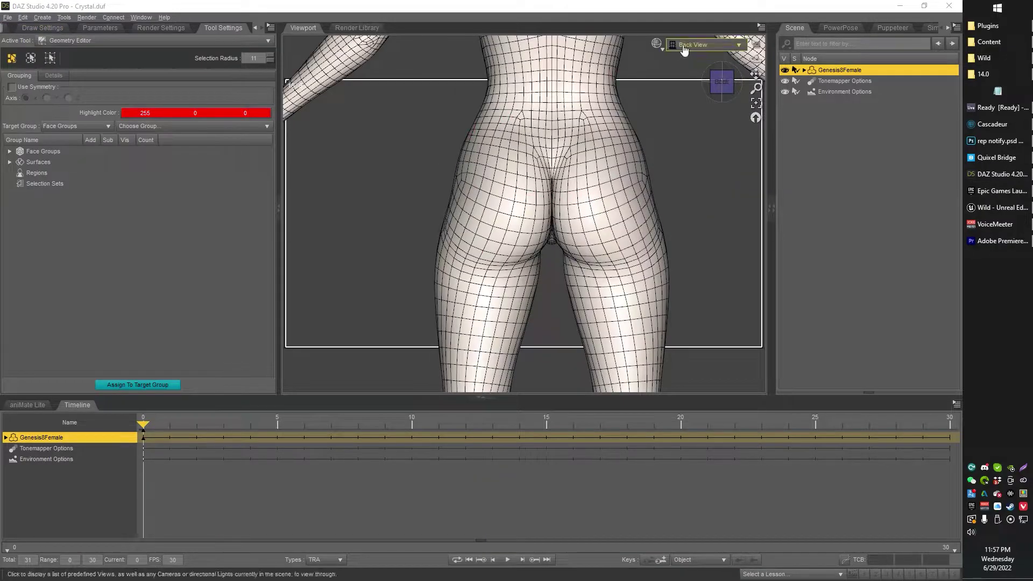
drag(756, 73, 745, 81)
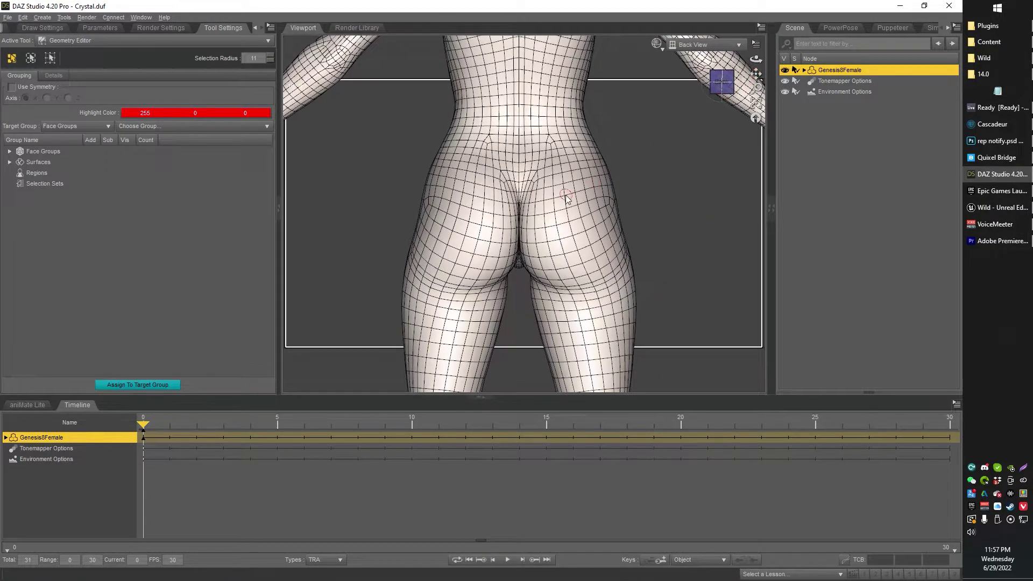
scroll(559, 195, up, 2)
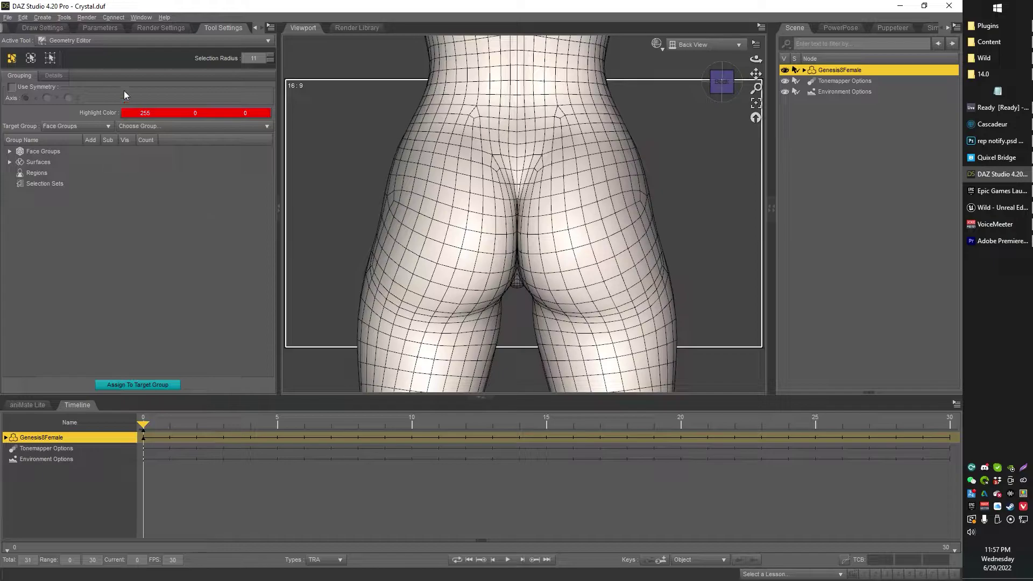
click(152, 42)
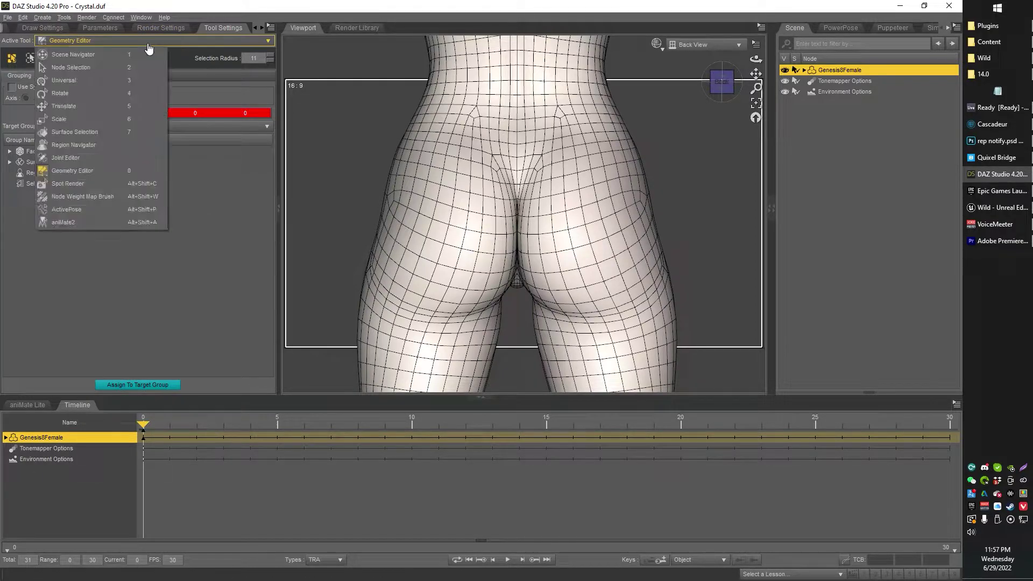
click(74, 171)
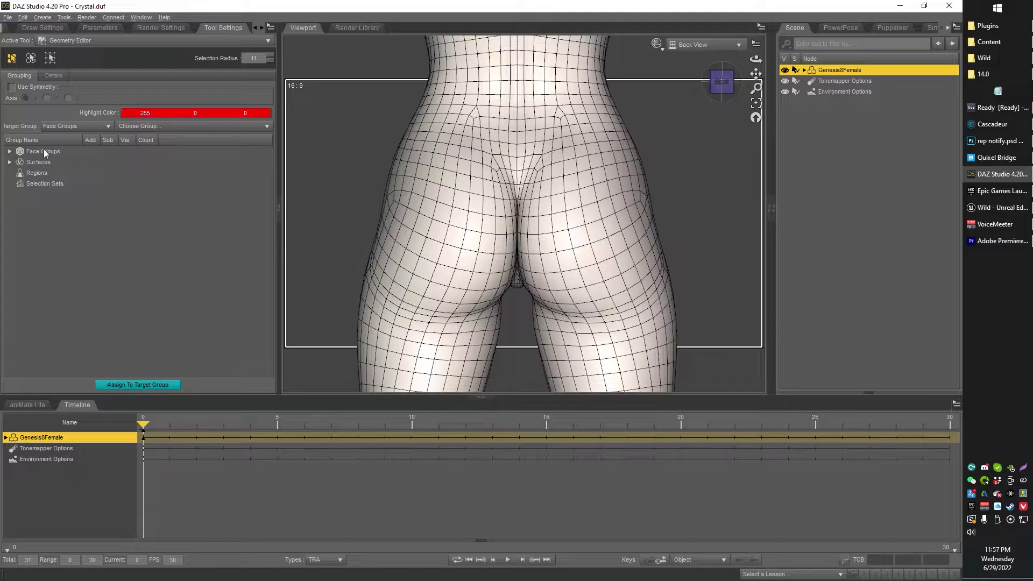
click(10, 151)
click(10, 173)
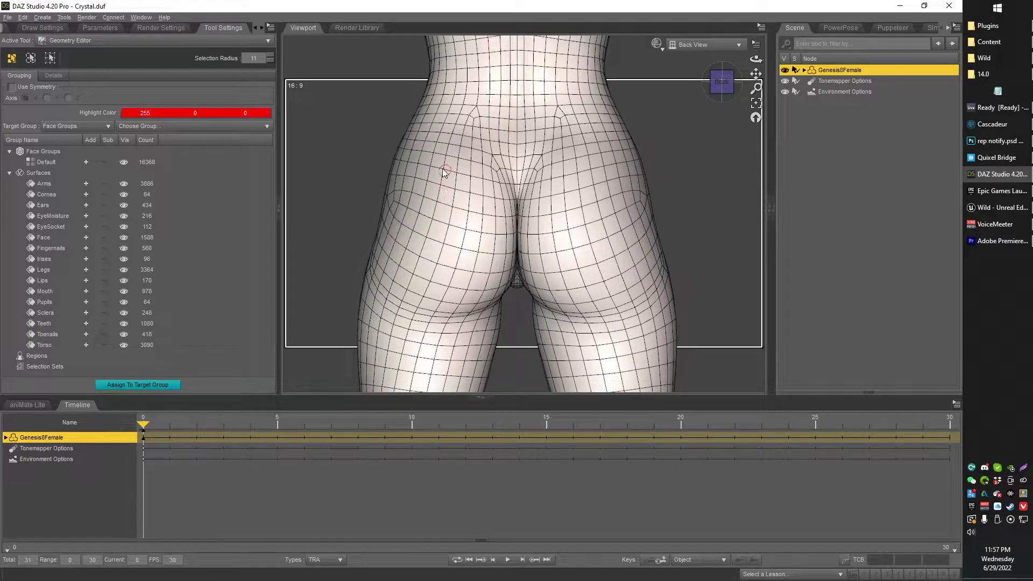
- Select the polygons covering the whole left buttock in back view, from the upper hip down to the crease above the thigh
mouse_move(445, 171)
mouse_down()
mouse_move(500, 198)
mouse_move(498, 264)
mouse_up()
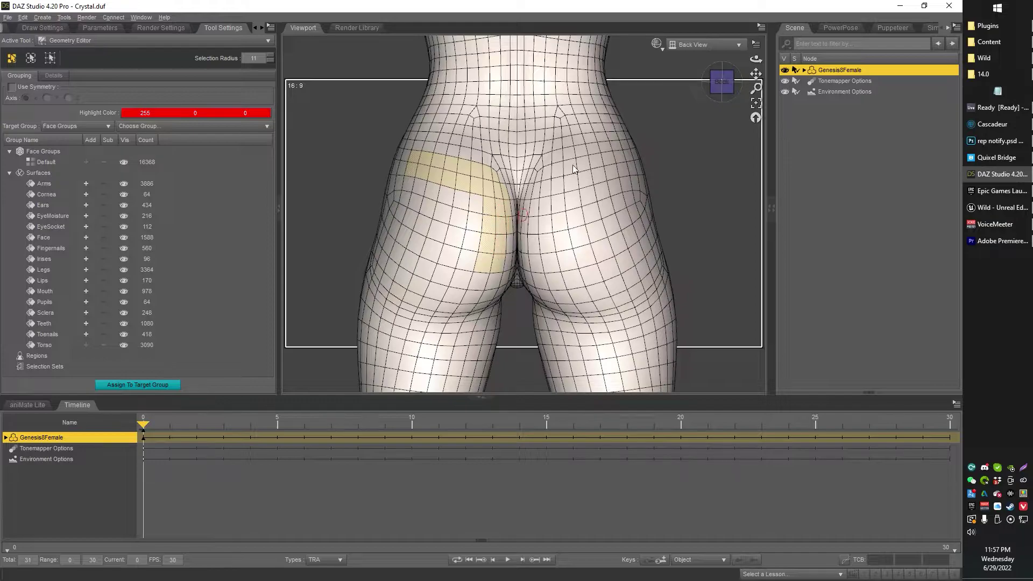
click(498, 241)
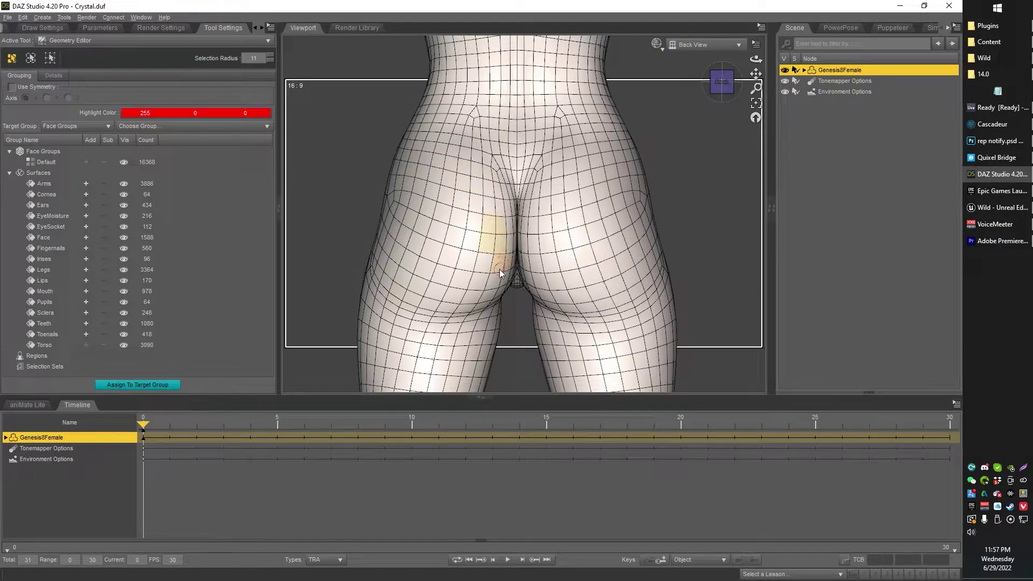
key(super)
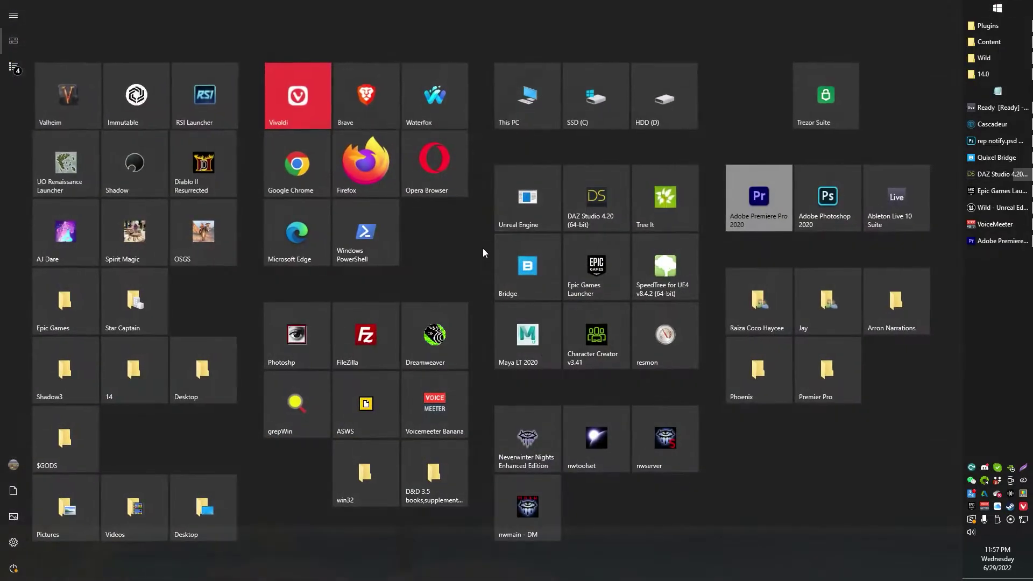
key(super)
mouse_move(483, 230)
alt+mouse_down()
mouse_move(469, 250)
mouse_move(494, 258)
mouse_move(456, 252)
mouse_move(496, 259)
mouse_move(469, 263)
mouse_move(491, 231)
mouse_move(479, 251)
mouse_move(489, 271)
mouse_move(448, 291)
mouse_move(482, 204)
alt+mouse_up()
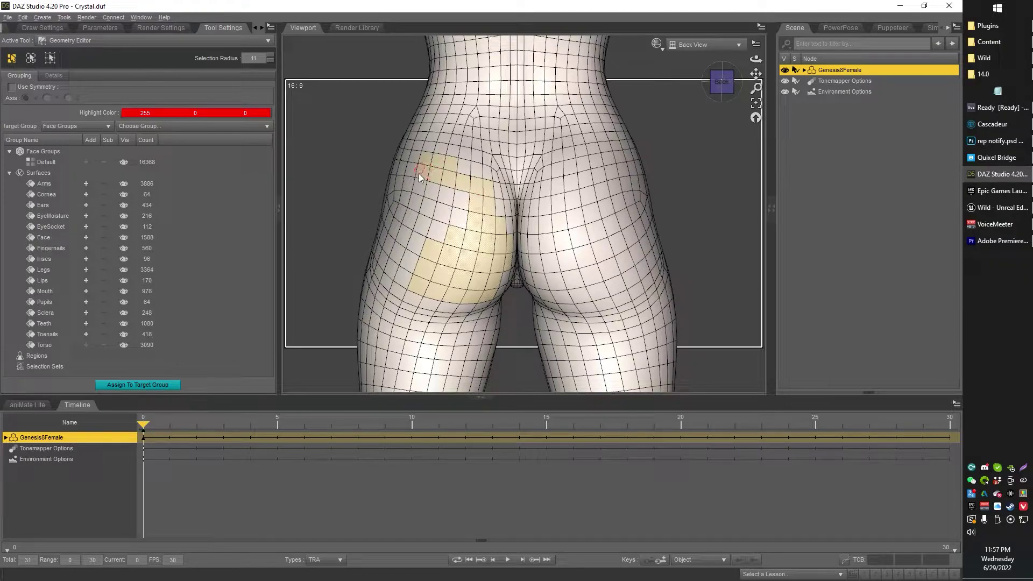
mouse_move(419, 180)
mouse_down()
mouse_move(390, 253)
mouse_move(398, 271)
mouse_move(437, 221)
mouse_move(411, 241)
mouse_move(456, 214)
mouse_move(505, 236)
mouse_up()
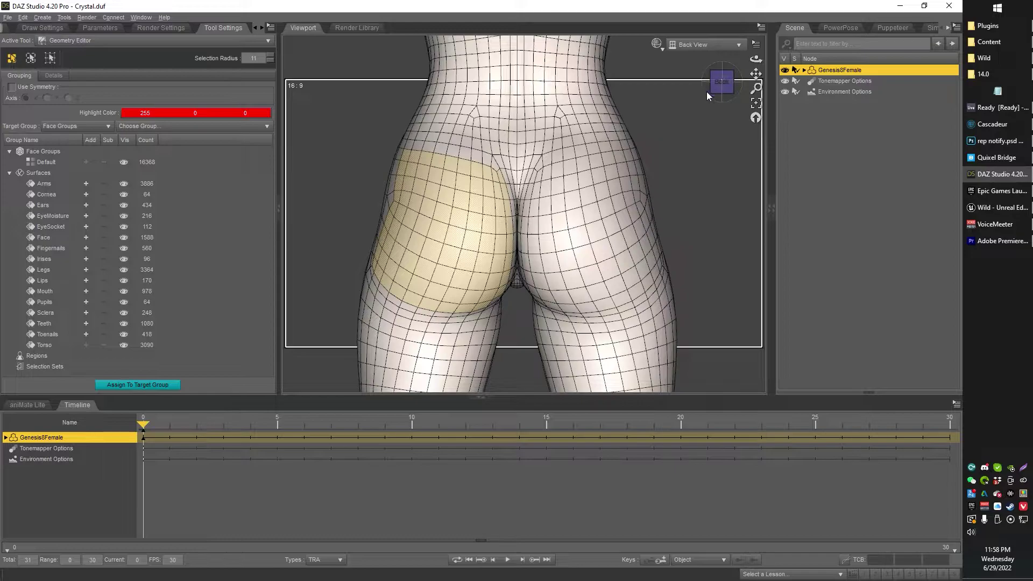
- Examine the left buttock's polygon selection from several angles in Perspective View
click(709, 45)
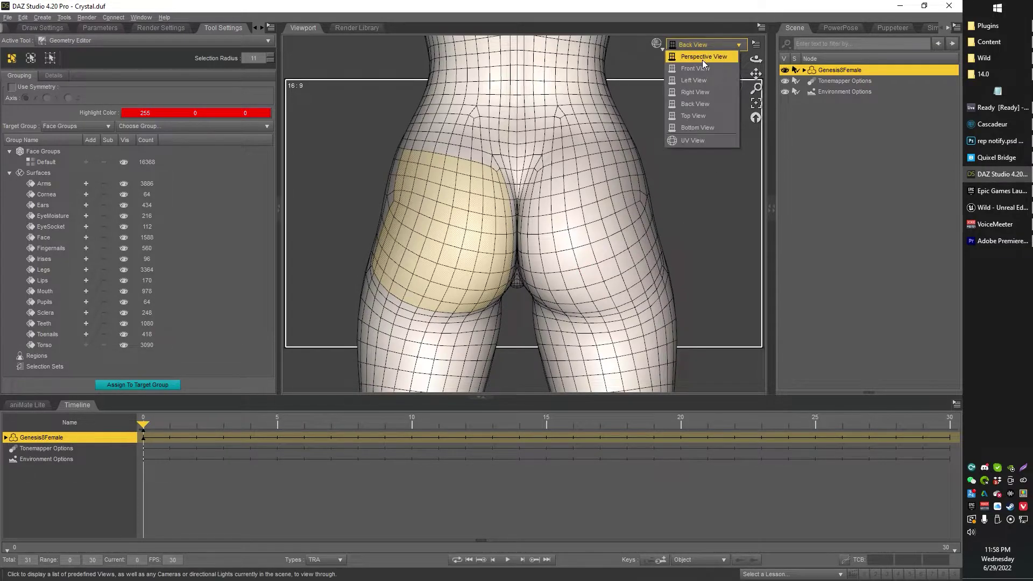
click(702, 60)
middle_drag(549, 346, 479, 295)
ctrl+click(491, 269)
drag(722, 85, 760, 106)
drag(677, 124, 703, 136)
mouse_move(435, 177)
alt+mouse_down()
mouse_move(432, 236)
mouse_move(413, 272)
alt+mouse_up()
drag(720, 86, 722, 82)
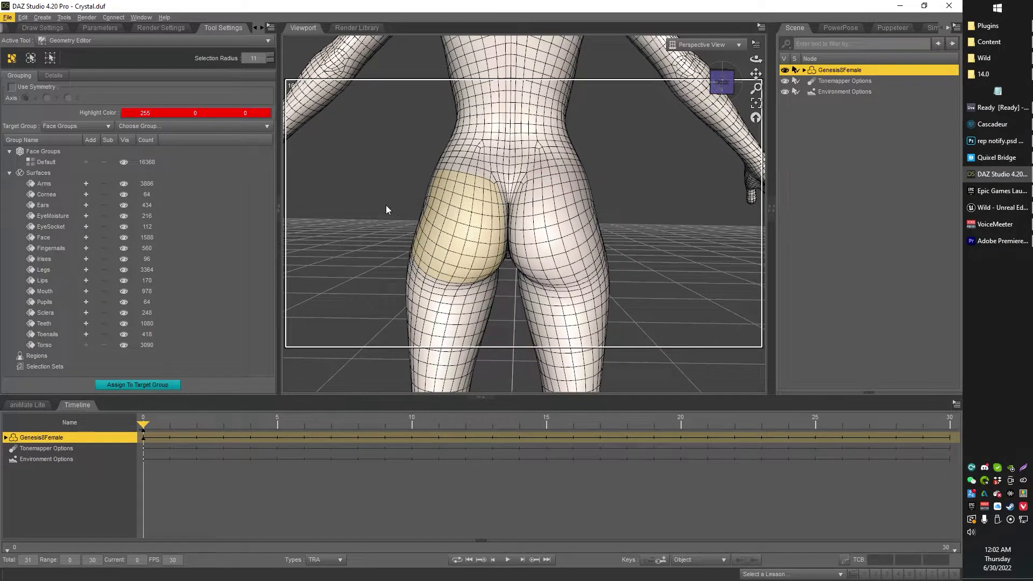
- Create a face group named LeftBum from the selected polygons and highlight it in the group list
right_click(380, 190)
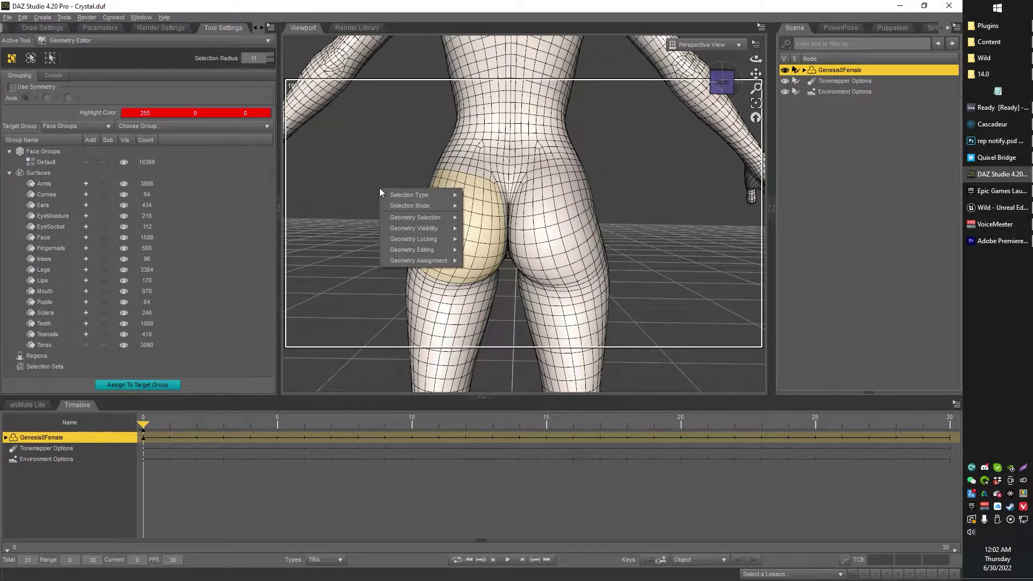
mouse_move(400, 261)
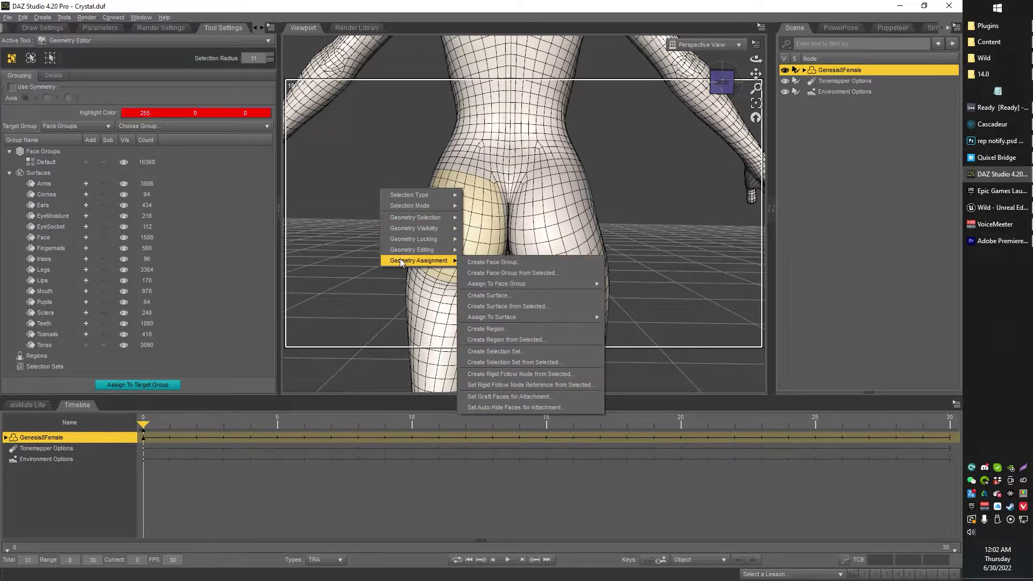
click(512, 273)
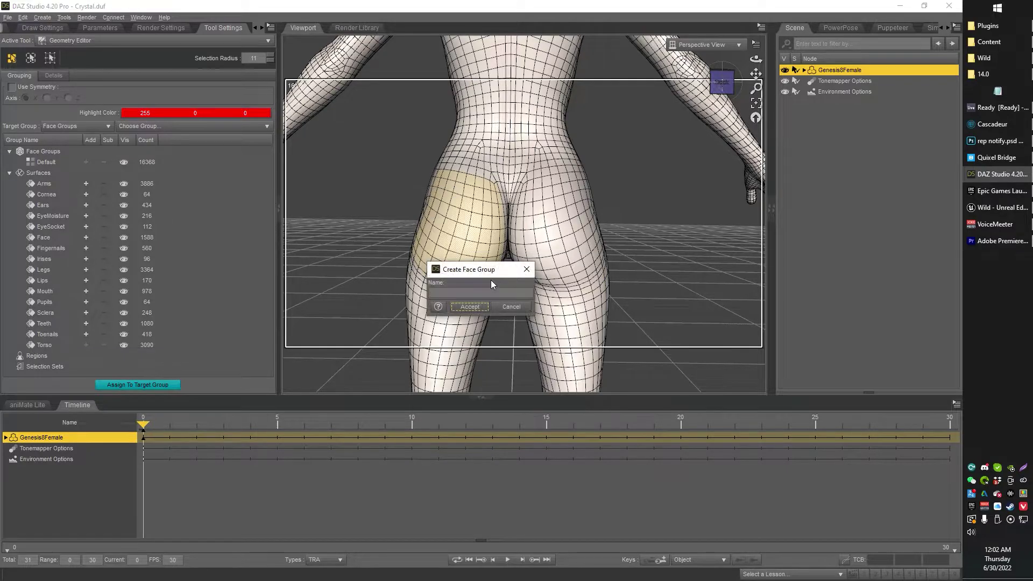
click(468, 294)
text(LeftBum)
click(461, 306)
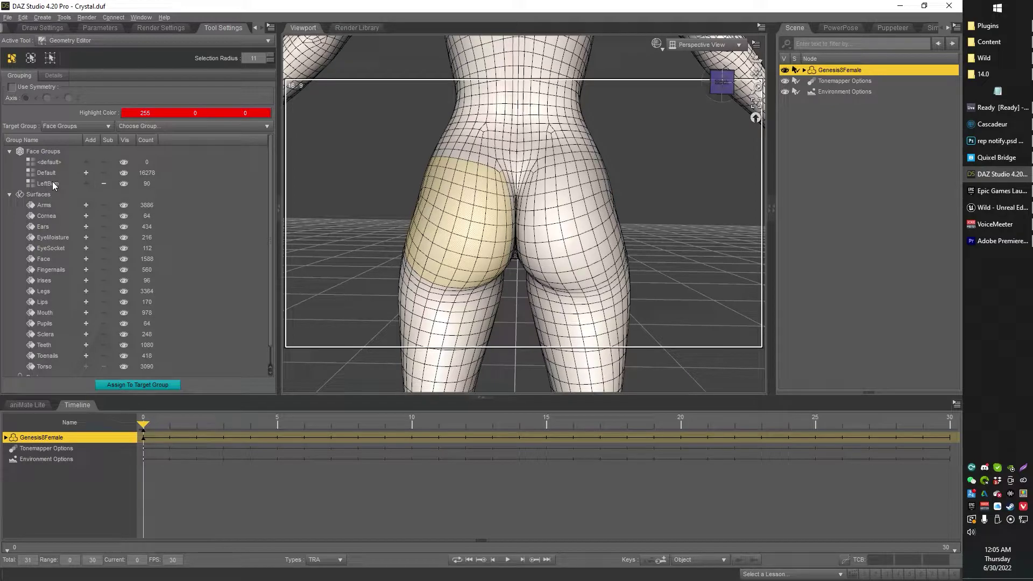
click(53, 182)
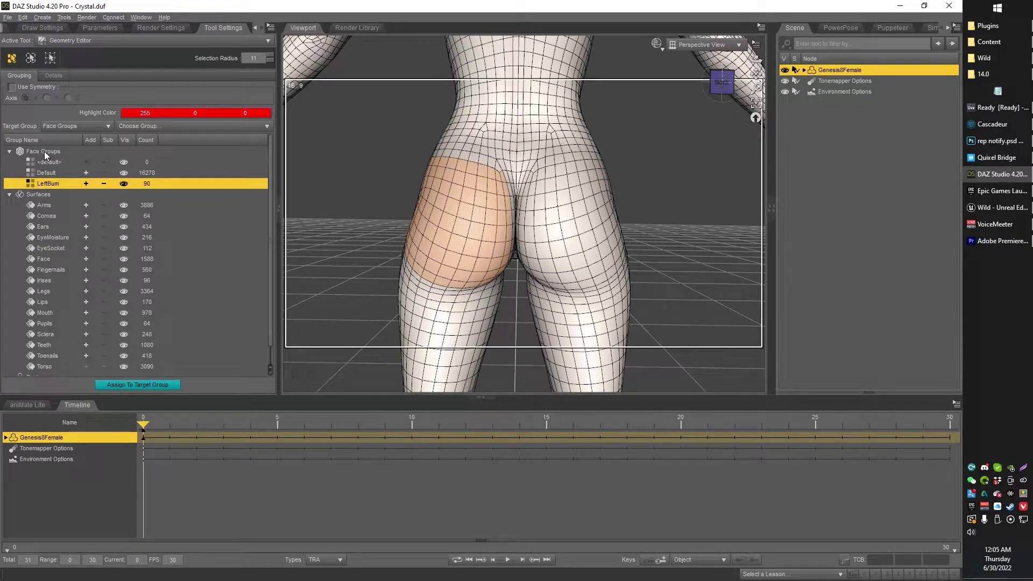
- Select the polygon rows along the upper edge of the right buttock, level with the LeftBum group's upper edge
key(alt)
scroll(506, 186, up, 4)
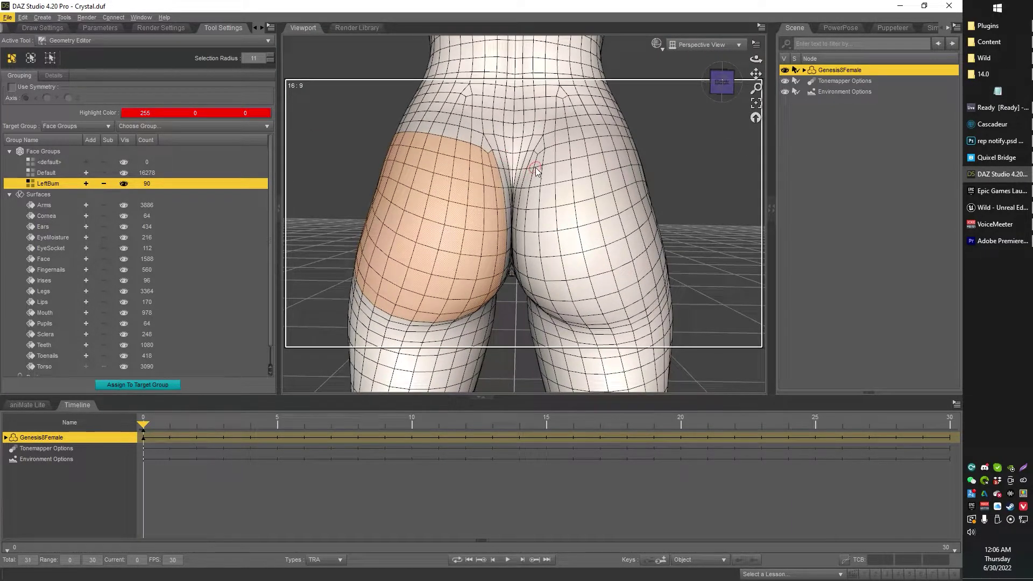
click(536, 168)
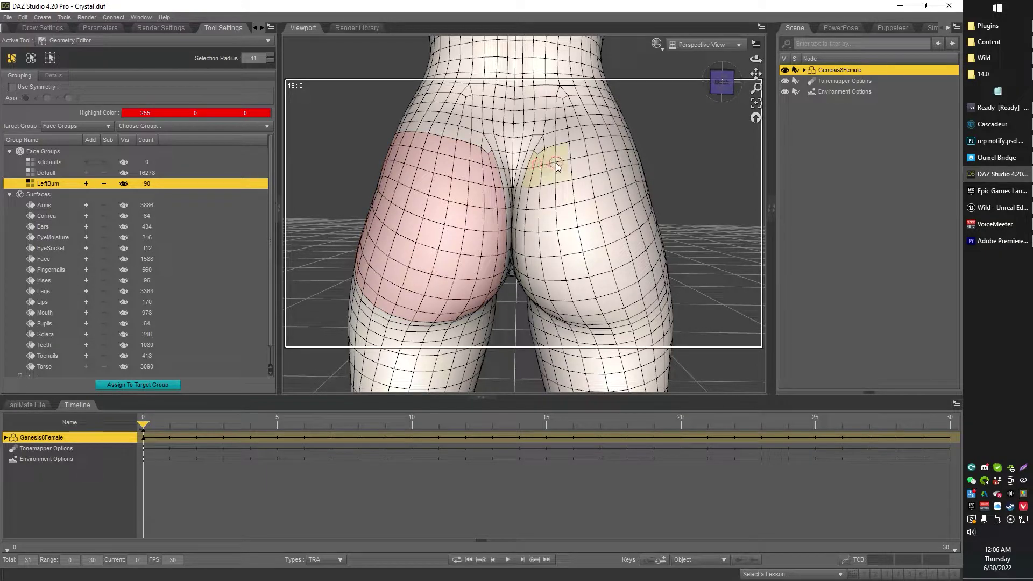
drag(560, 163, 610, 163)
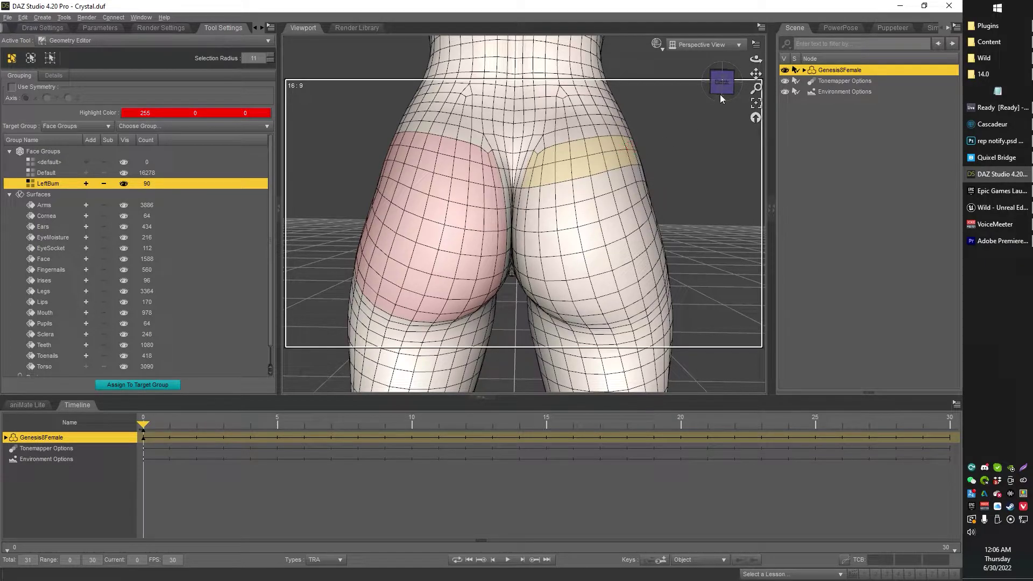
- Extend the selection in Back View to cover the whole right buttock as a mirror of the LeftBum group, undoing stray selection clicks
click(711, 45)
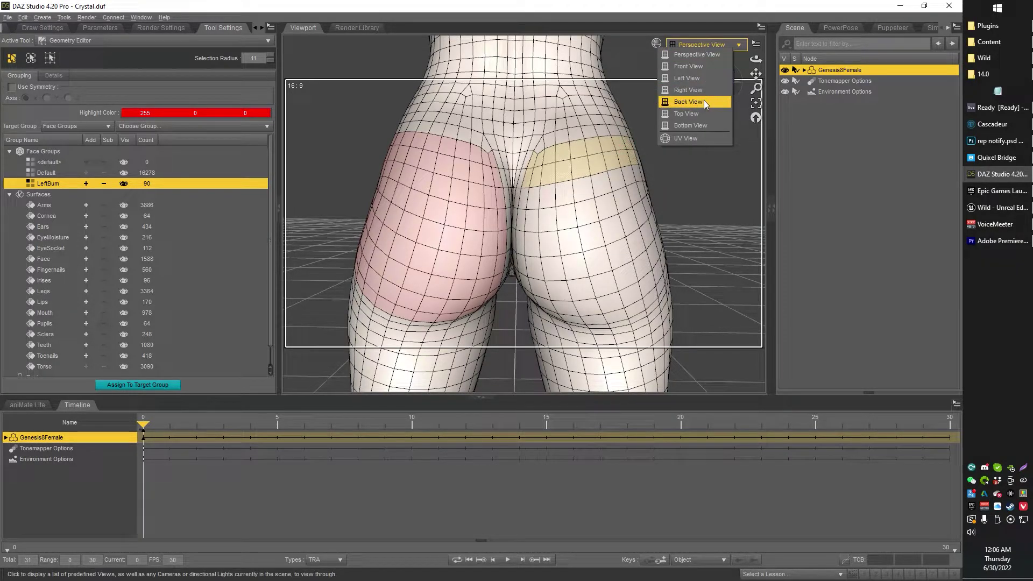
click(704, 101)
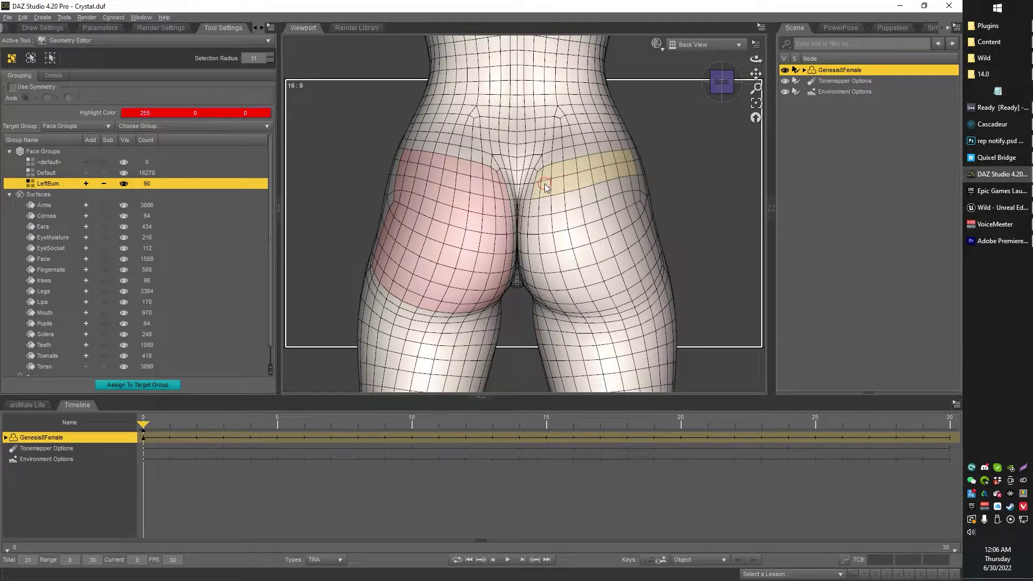
mouse_move(547, 212)
mouse_down()
mouse_move(563, 291)
mouse_move(590, 288)
mouse_move(576, 212)
mouse_up()
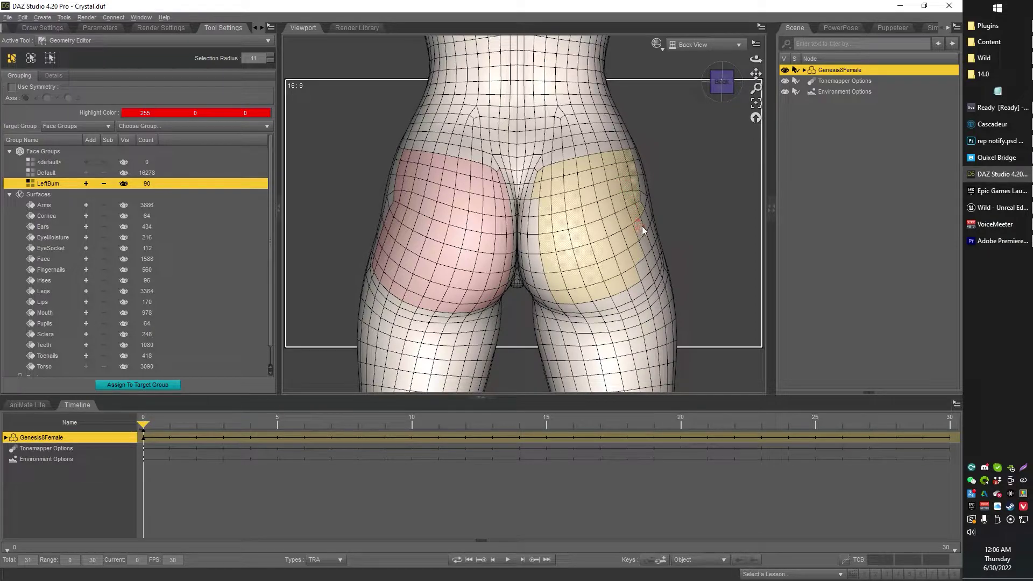
click(643, 273)
key(ctrl+z)
click(650, 273)
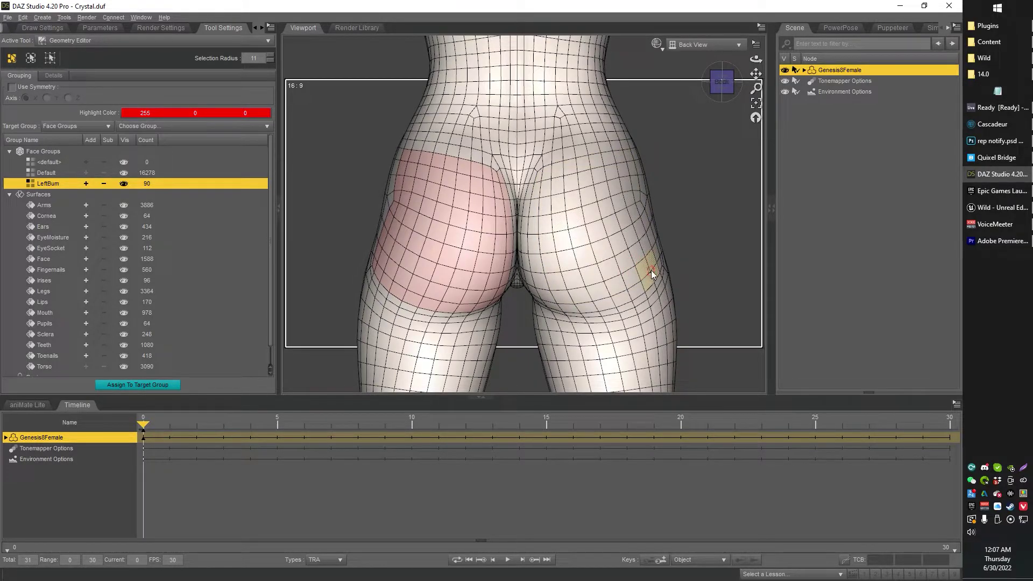
key(ctrl+z)
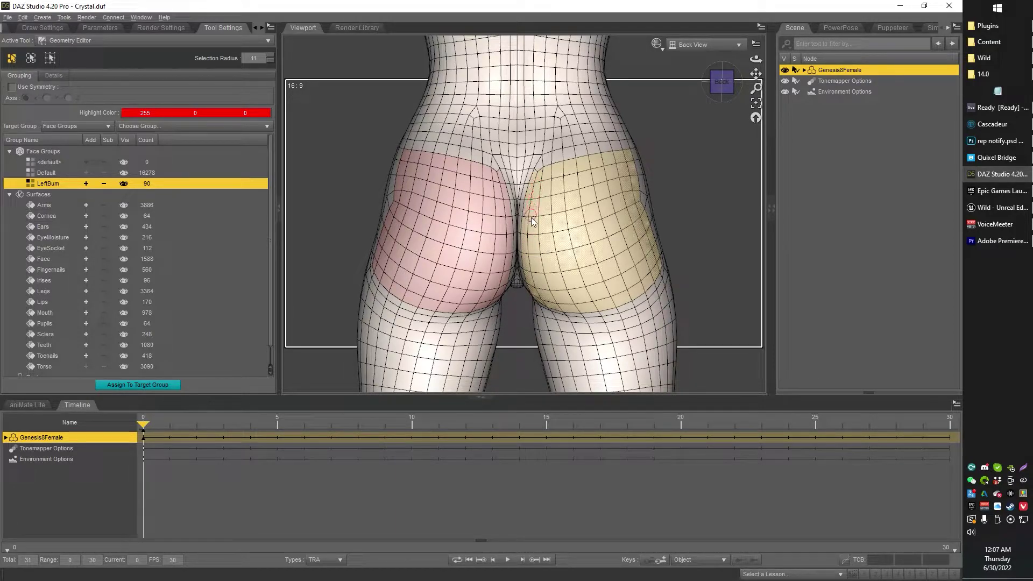
- Check the right buttock selection in Perspective View and create a face group named RightBum from it
click(693, 44)
click(693, 50)
mouse_move(720, 84)
mouse_down()
mouse_move(710, 71)
mouse_move(725, 87)
mouse_up()
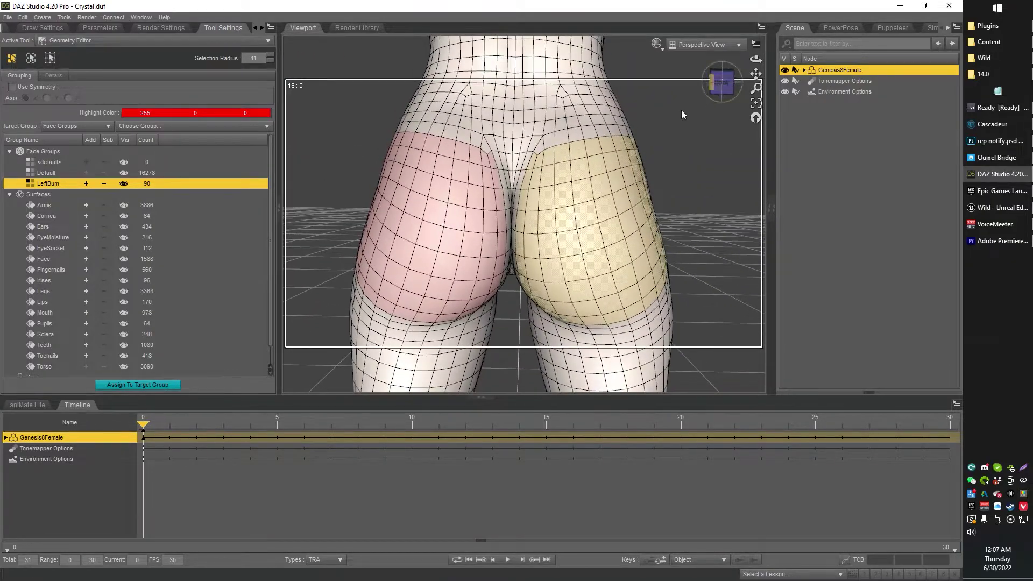
right_click(658, 147)
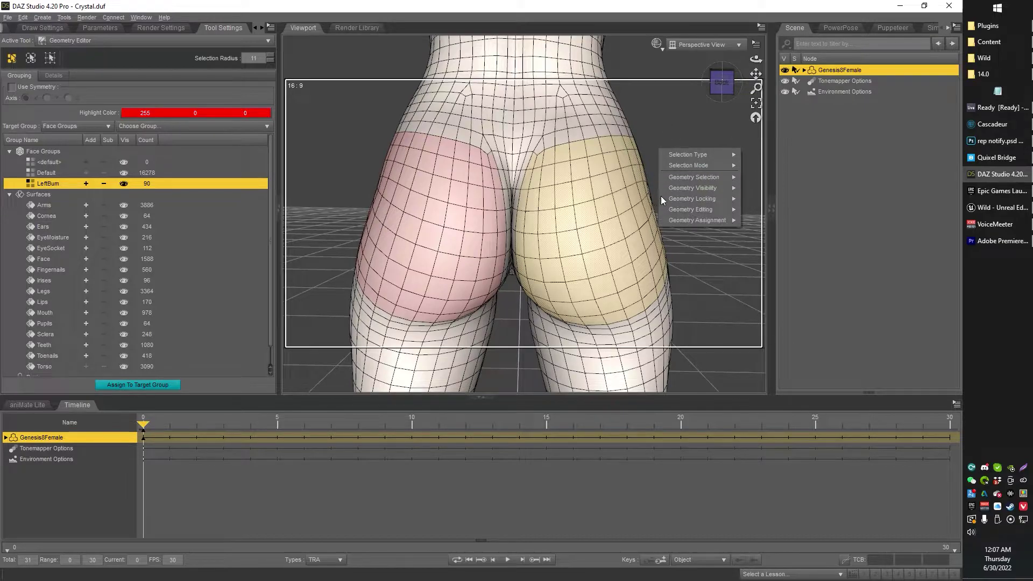
mouse_move(699, 178)
mouse_move(705, 218)
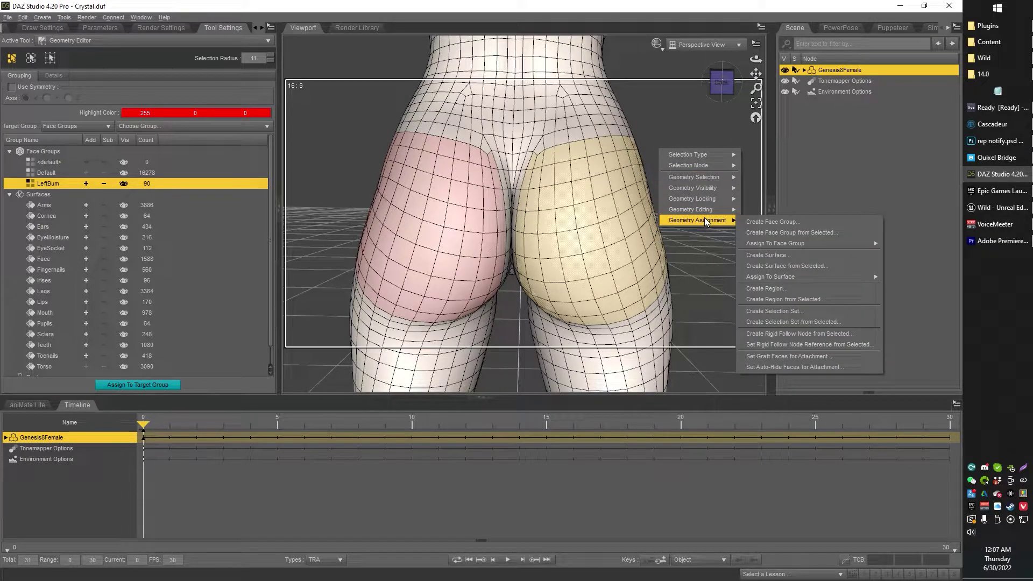
click(769, 235)
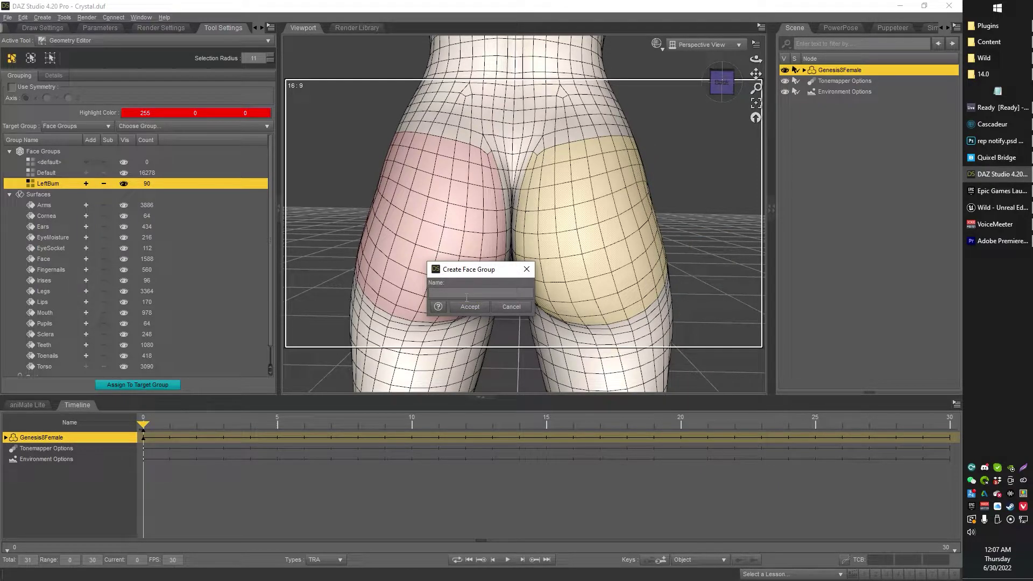
text(RightBum)
click(461, 307)
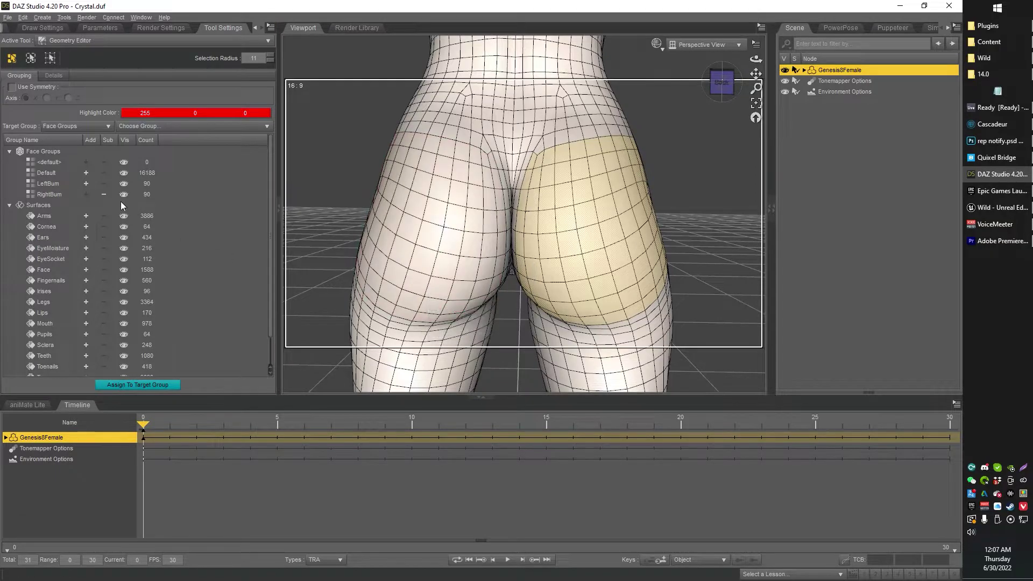
- Highlight the RightBum and LeftBum face groups in turn to compare their coverage and face counts
click(149, 193)
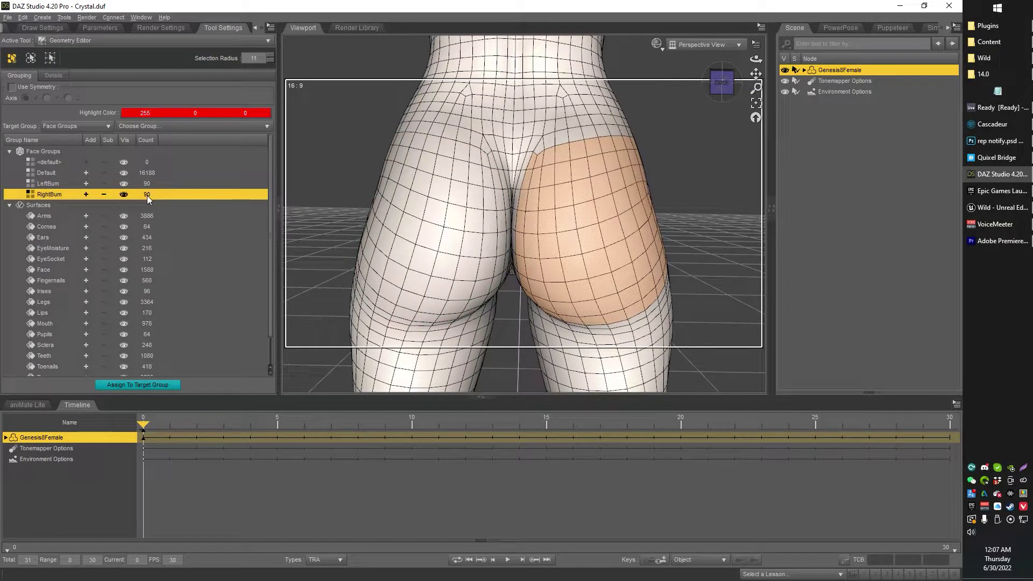
click(148, 183)
click(151, 194)
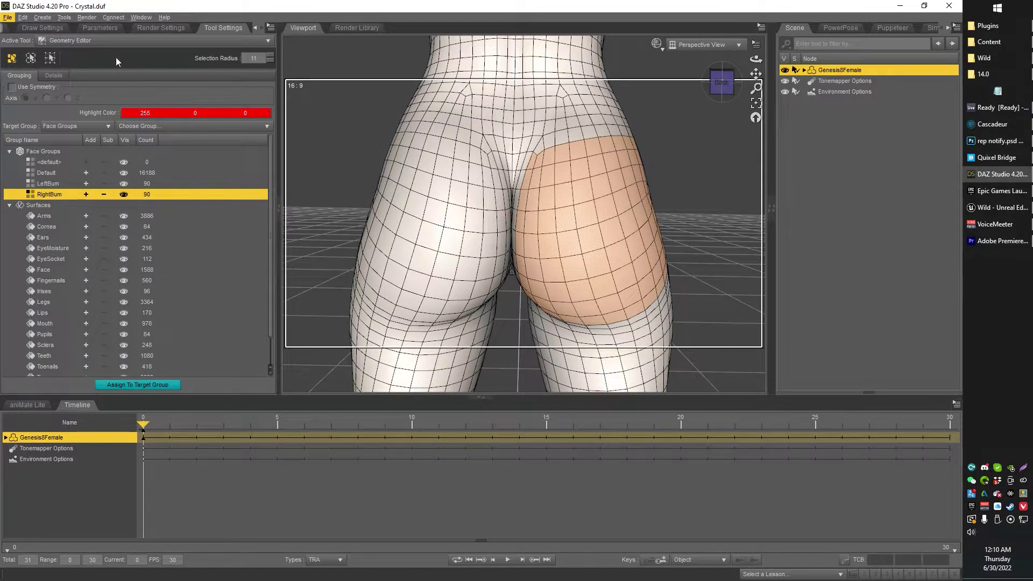
- Switch to the Joint Editor and select the pelvis bone under the hip of Genesis8Female
click(108, 42)
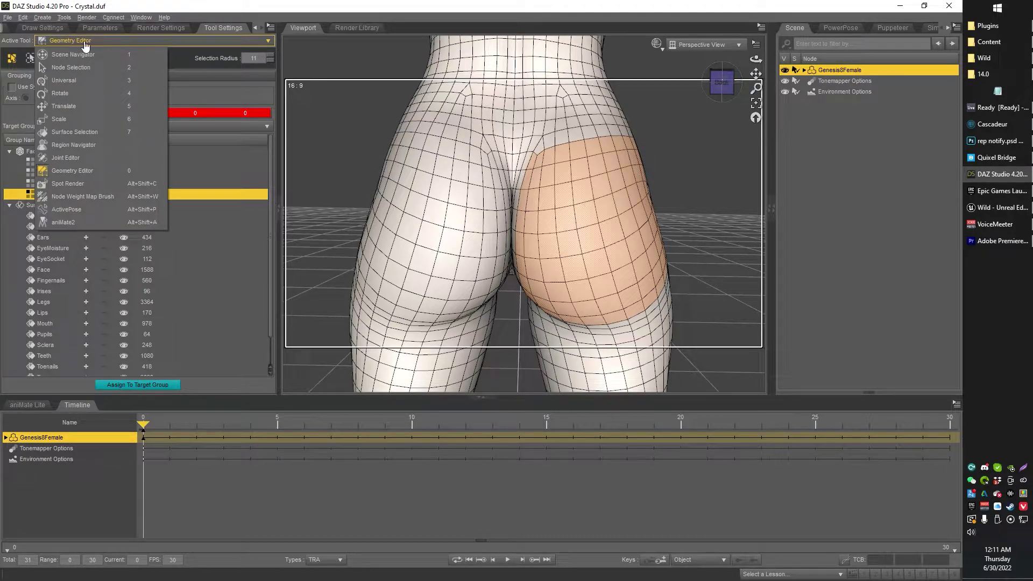
click(77, 156)
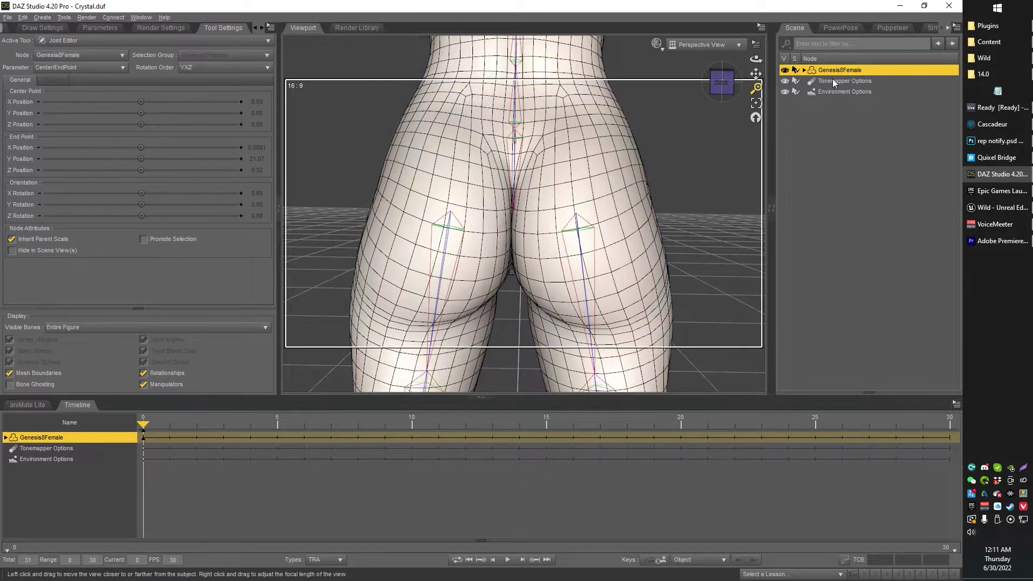
double_click(841, 72)
click(806, 71)
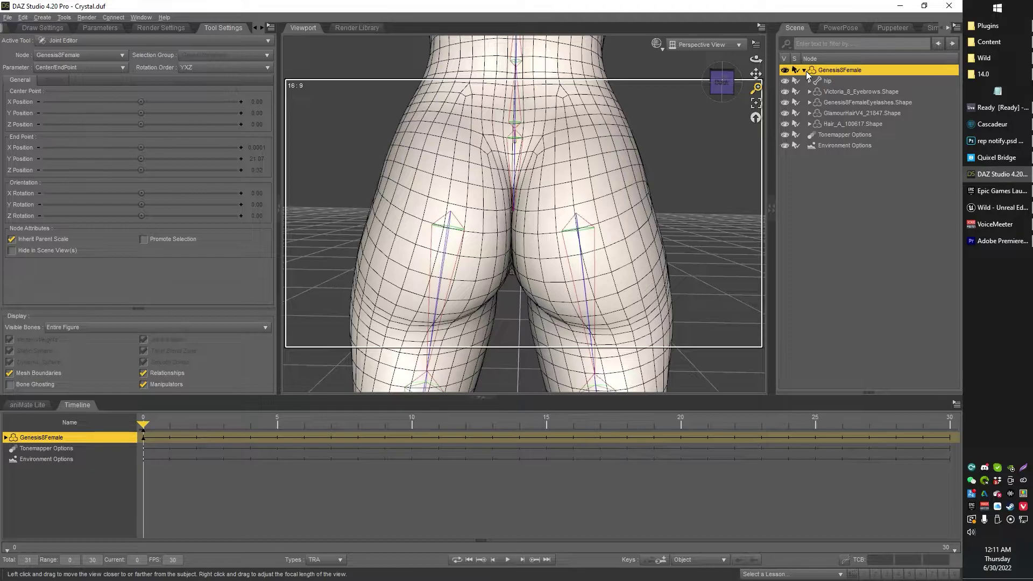
click(810, 81)
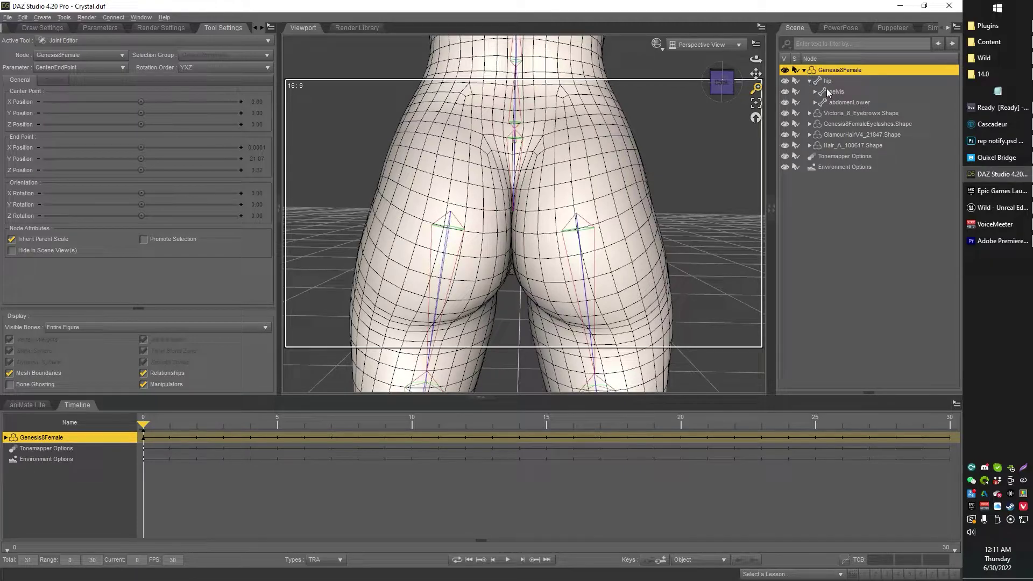
click(832, 93)
click(832, 92)
click(870, 92)
- Create a child bone of the pelvis with name and label LeftBum and rotation order YXZ
right_click(695, 138)
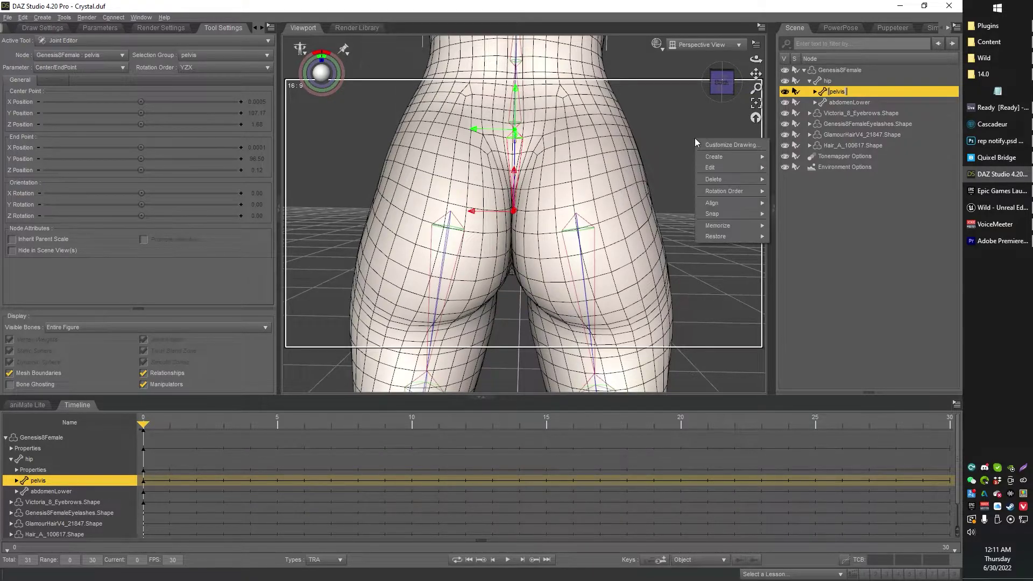
mouse_move(708, 155)
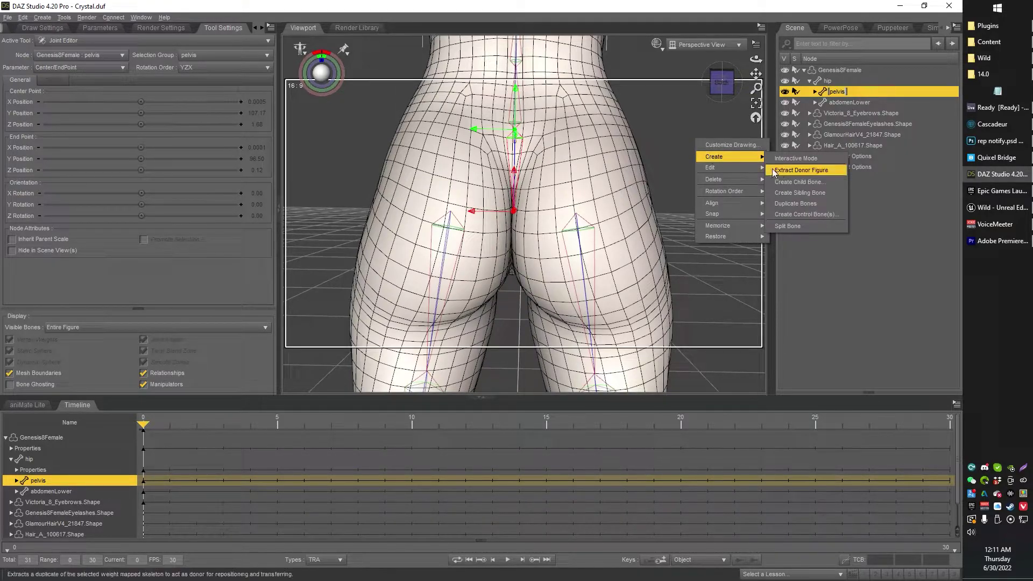
click(801, 184)
click(455, 279)
text(LeftBum)
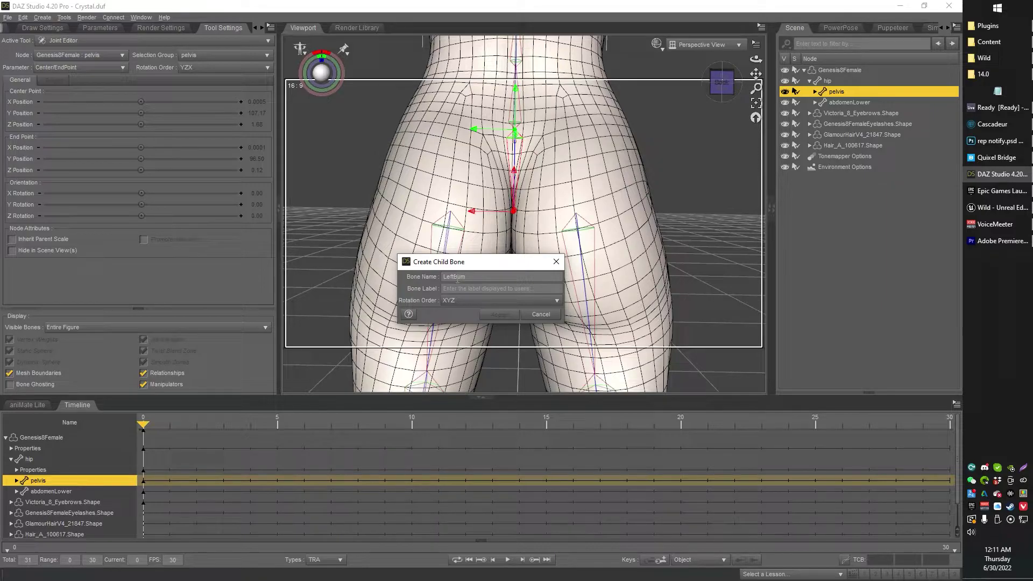
key(Tab)
click(458, 301)
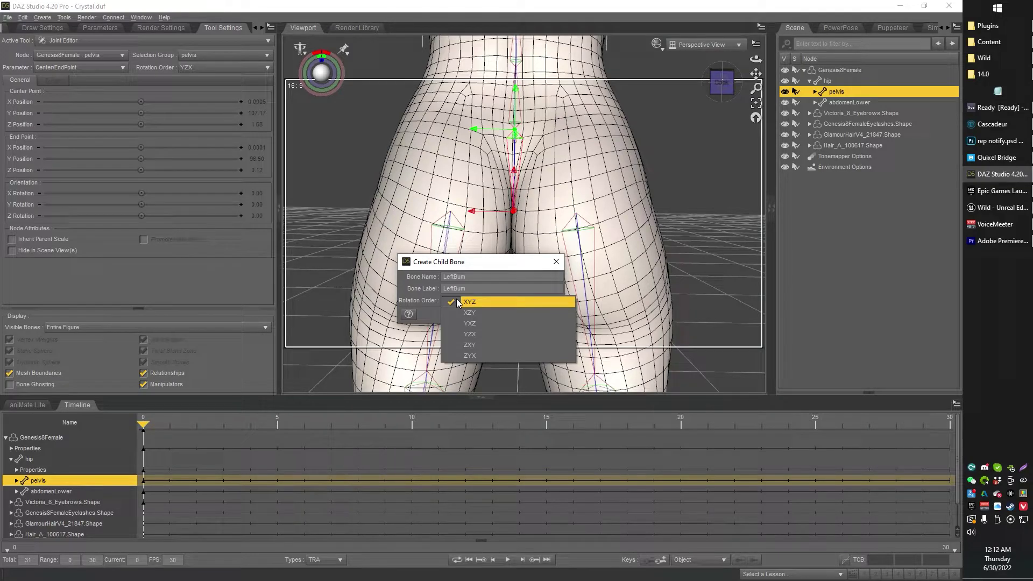
click(497, 323)
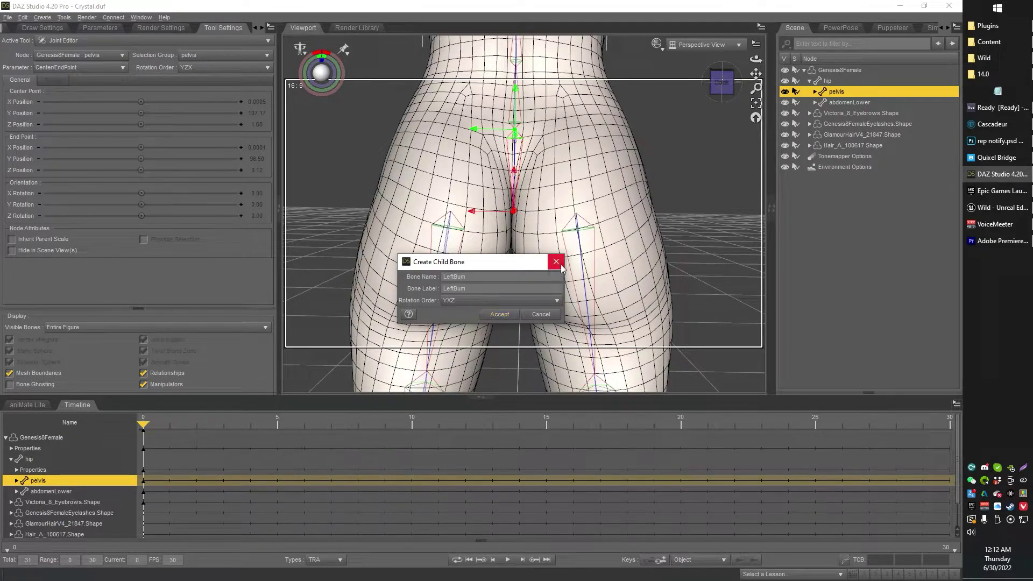
click(507, 319)
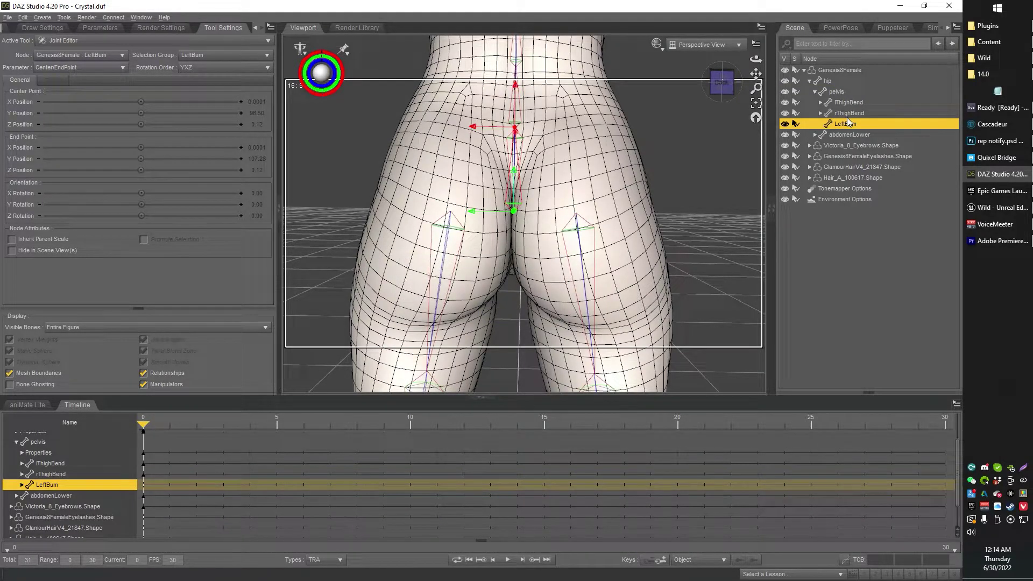
click(847, 116)
click(845, 125)
click(835, 95)
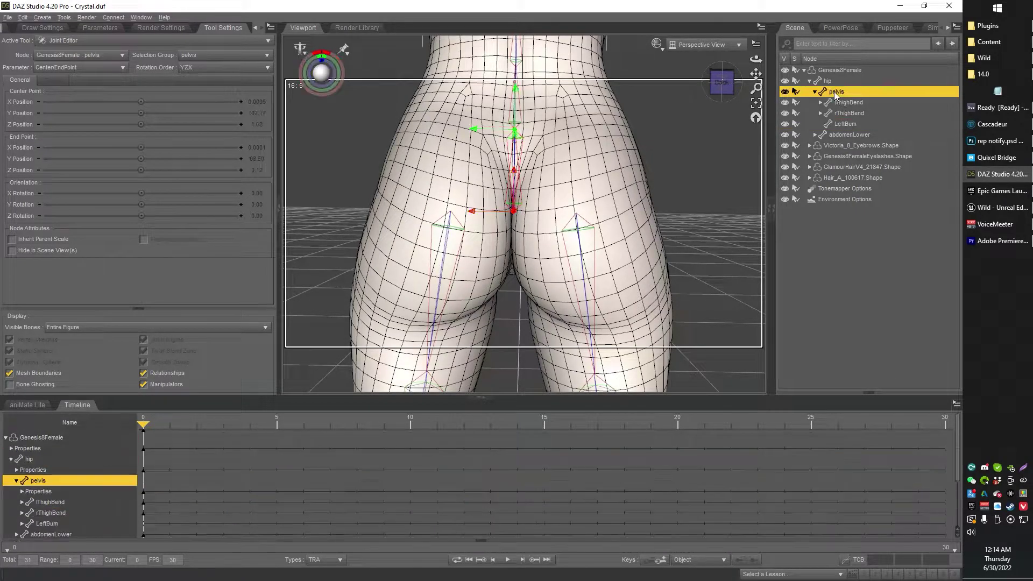
right_click(836, 96)
mouse_move(843, 99)
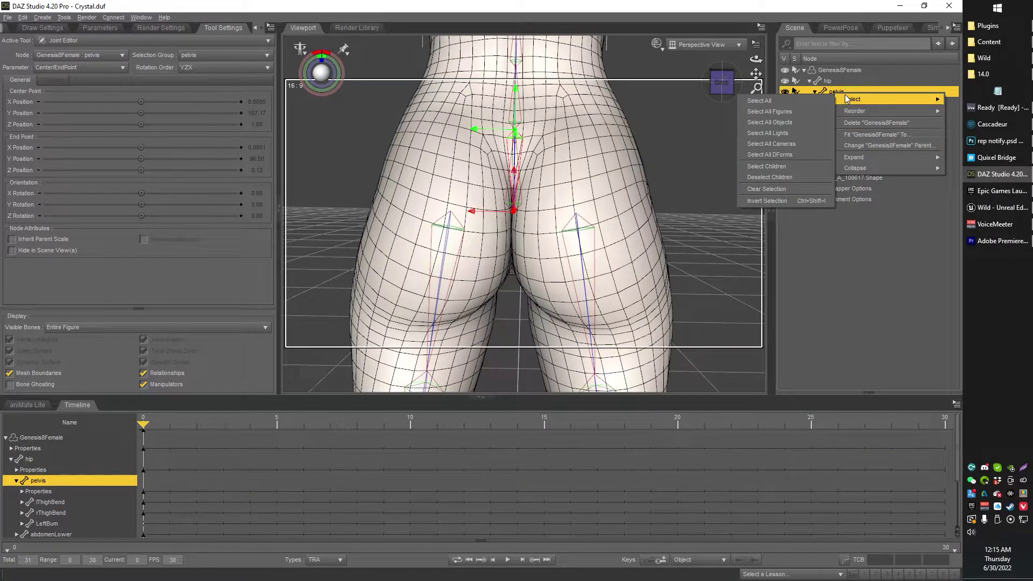
click(838, 92)
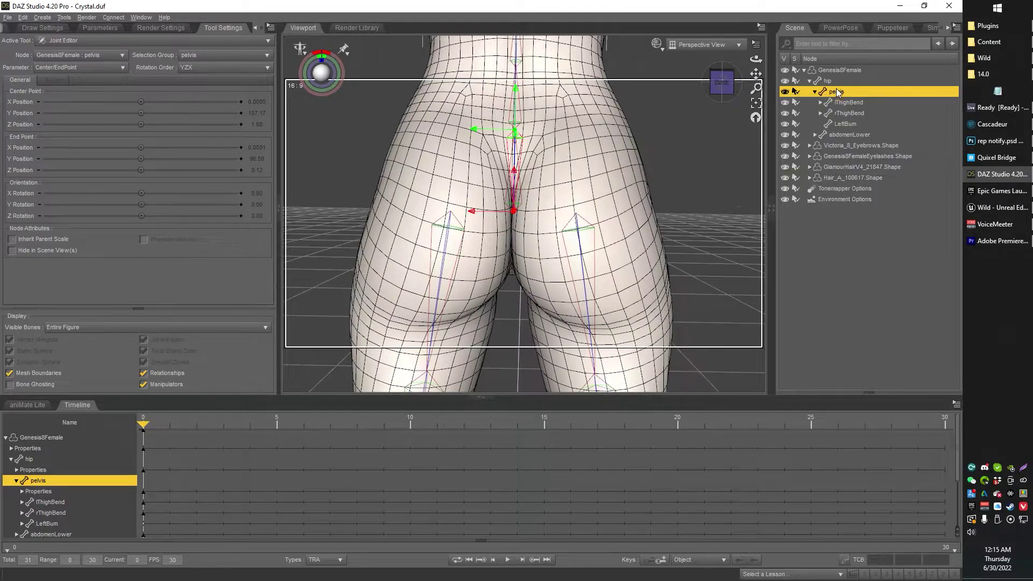
click(837, 93)
click(853, 104)
- Create a second child bone of the pelvis with name and label RightBum and rotation order YXZ
click(831, 93)
right_click(701, 176)
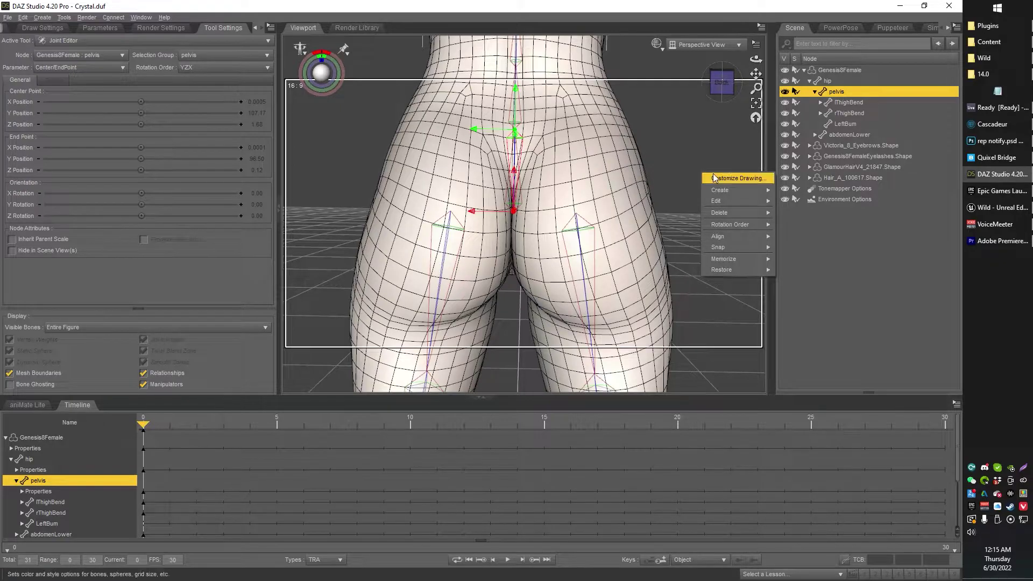
mouse_move(719, 191)
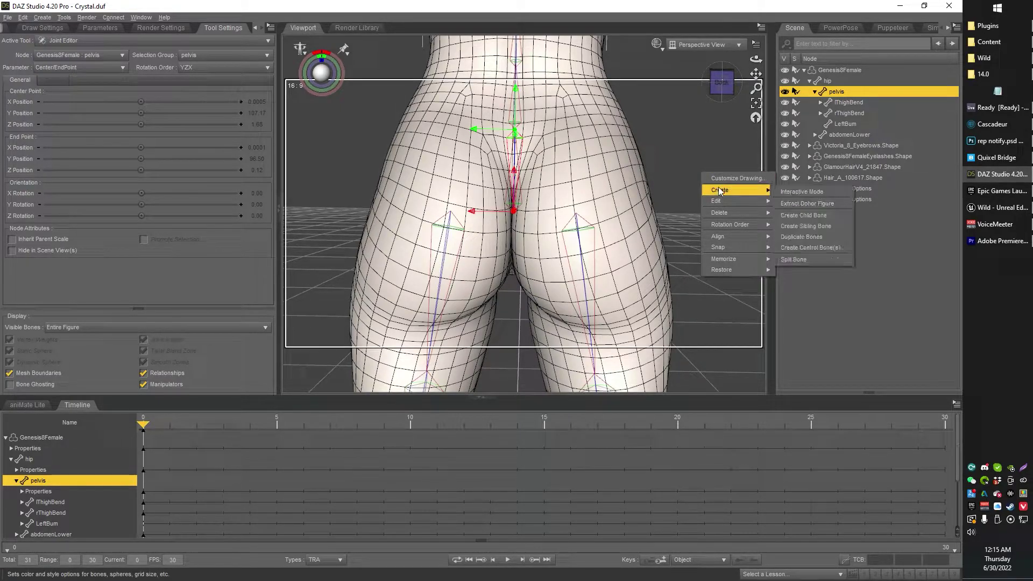
click(806, 215)
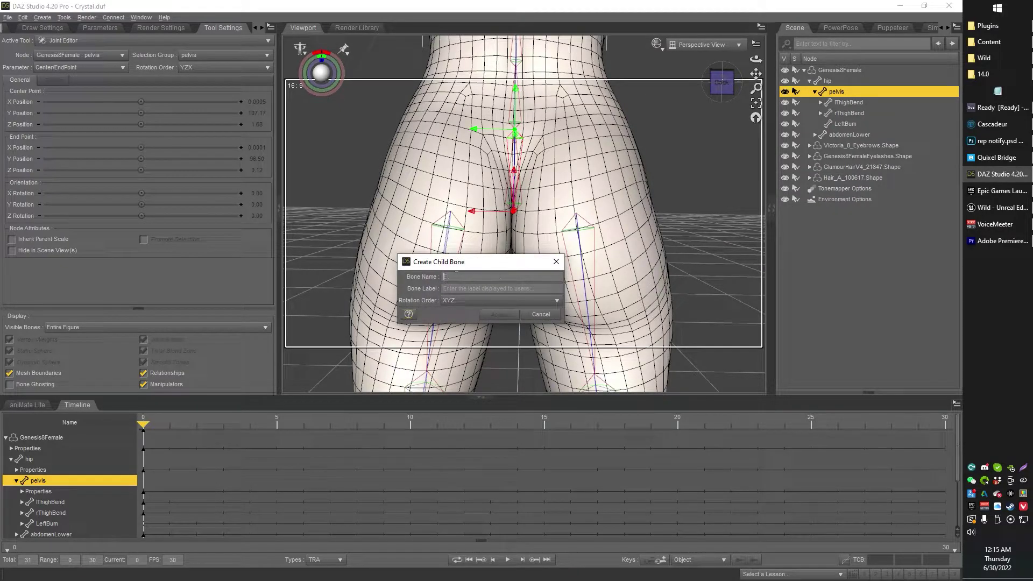
text(RightBum)
click(461, 303)
click(470, 323)
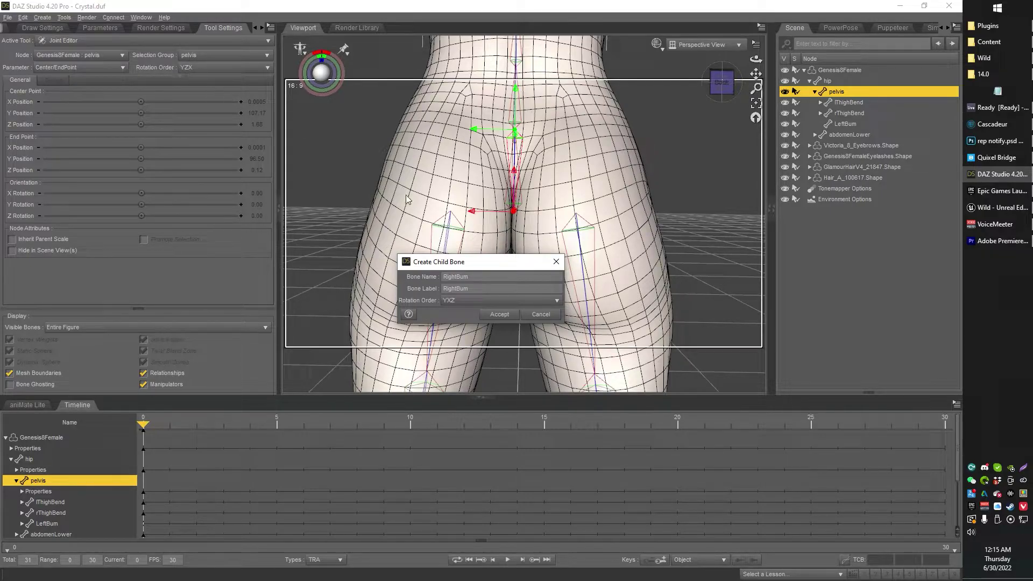
click(501, 315)
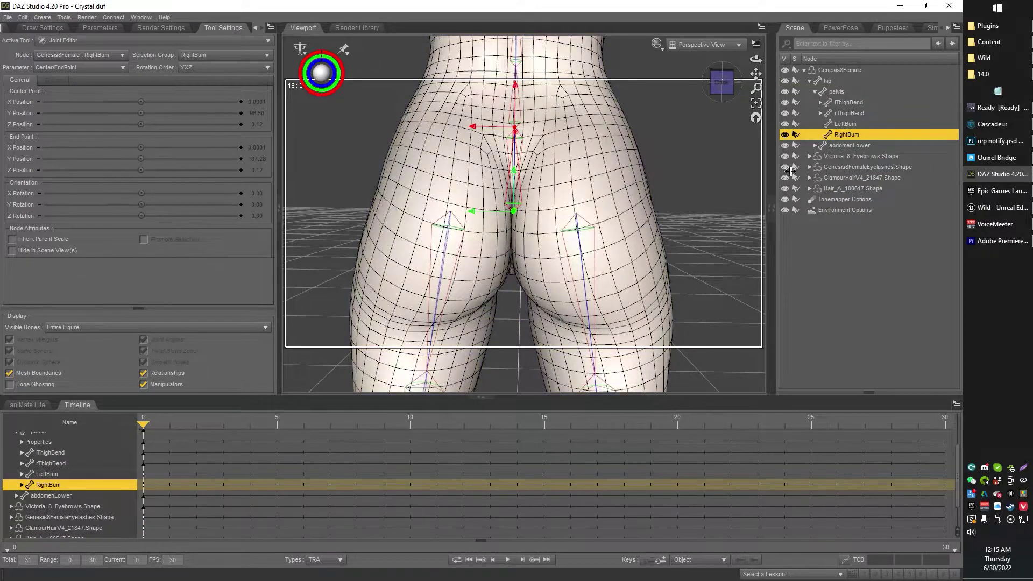
- Select the LeftBum bone under the pelvis and make sure Auto Align Node is enabled
click(846, 125)
click(848, 134)
click(848, 126)
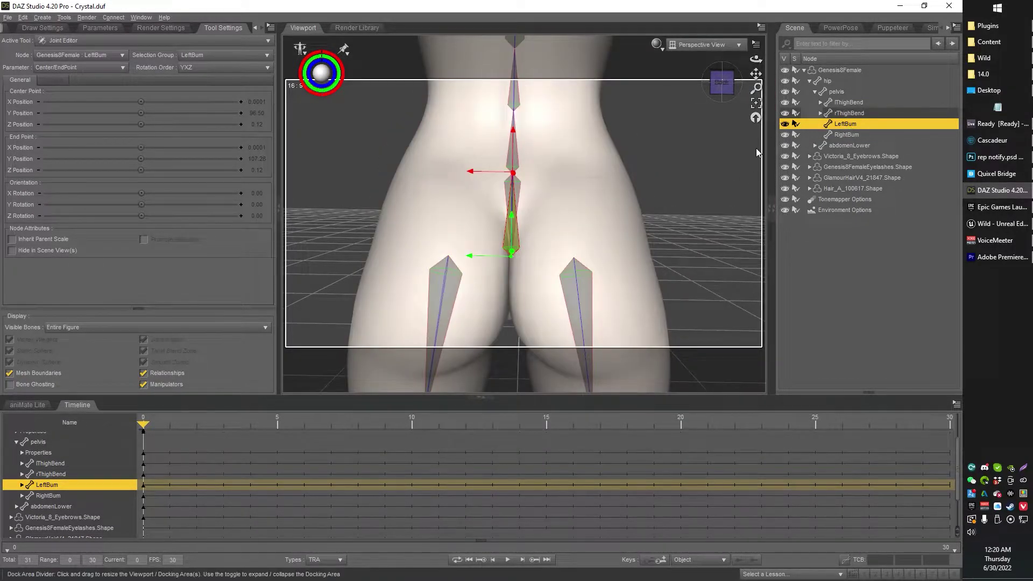
key(F2)
key(Return)
right_click(663, 157)
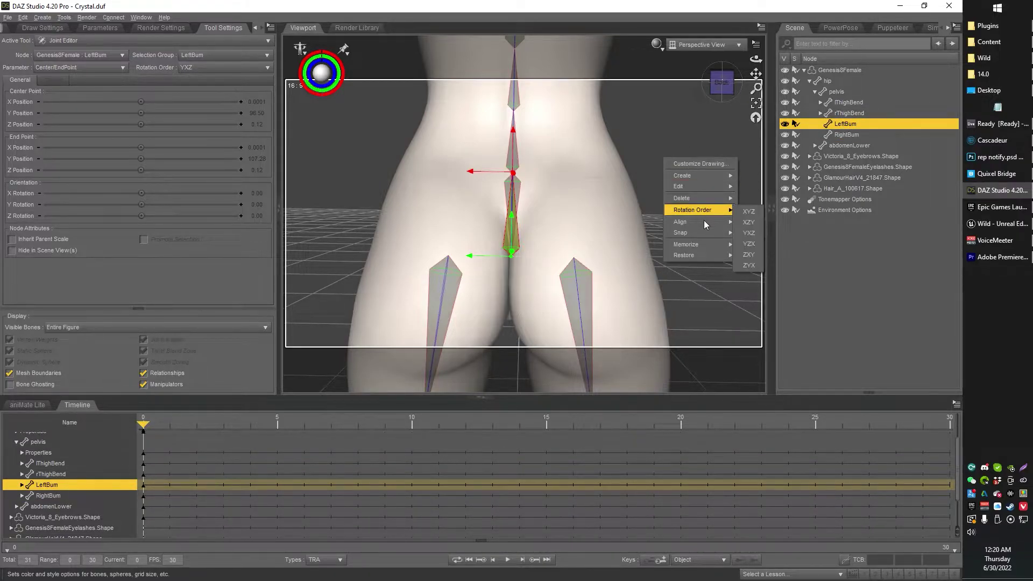
mouse_move(699, 221)
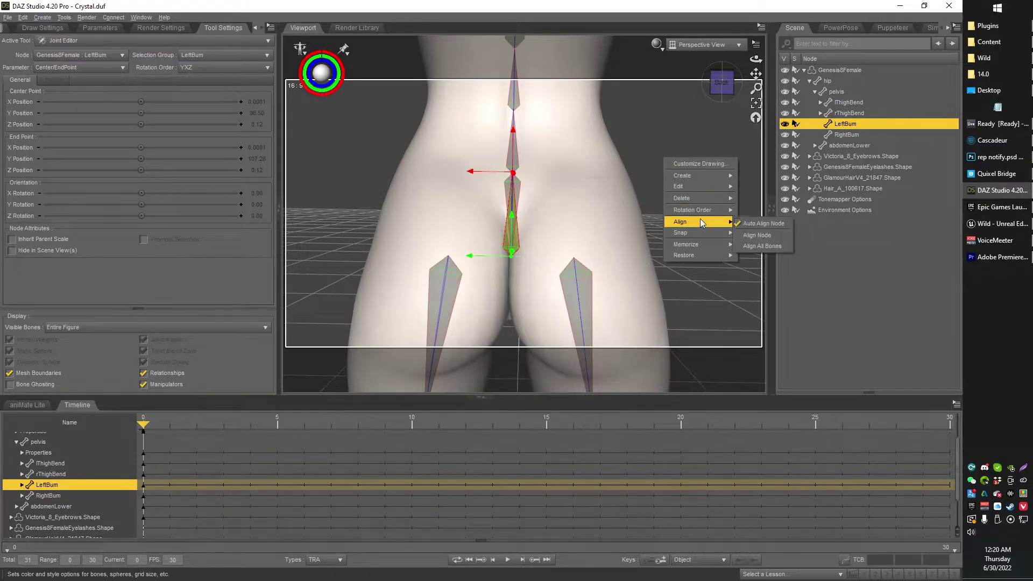
click(756, 225)
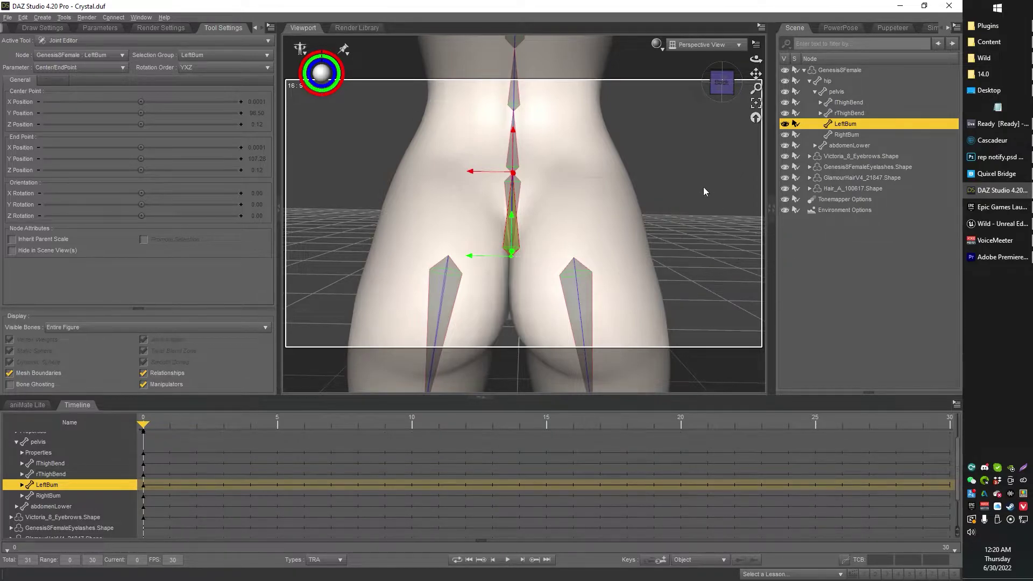
right_click(688, 180)
mouse_move(715, 242)
click(781, 243)
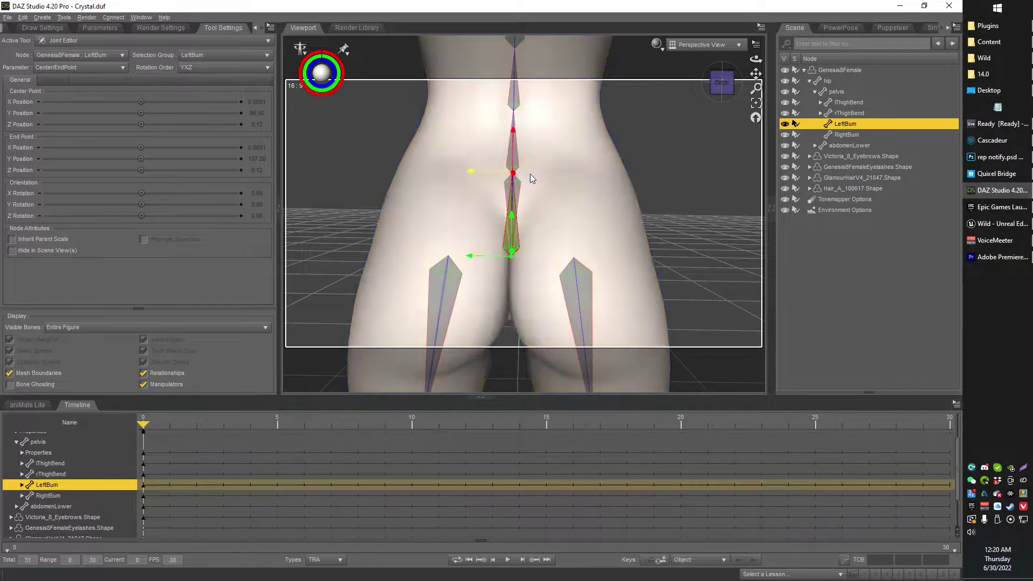
- Move the LeftBum bone sideways above the left thigh bone, with its end point at X about 7.87 and center point at X about 7.96
scroll(566, 178, up, 2)
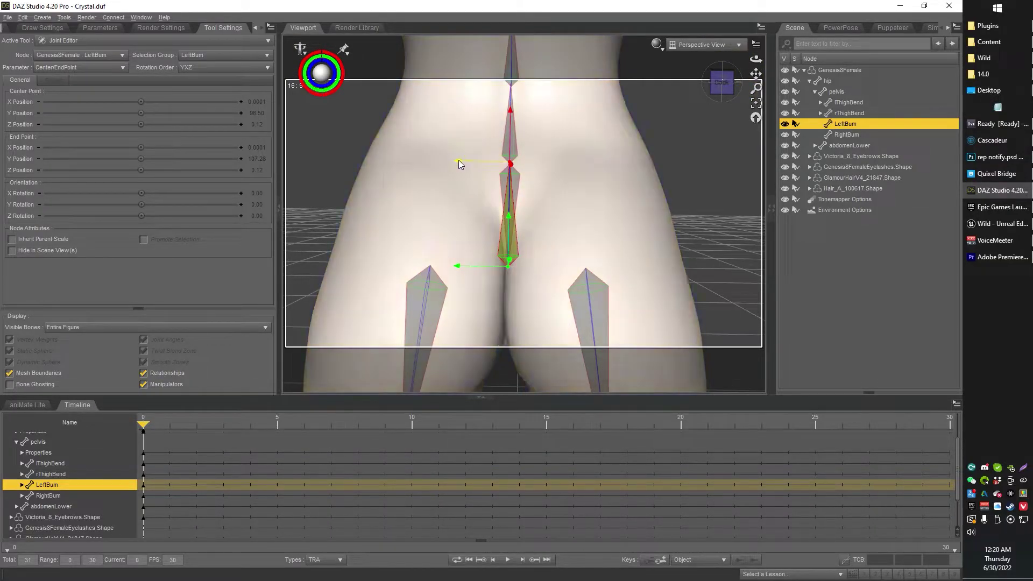
drag(458, 160, 382, 174)
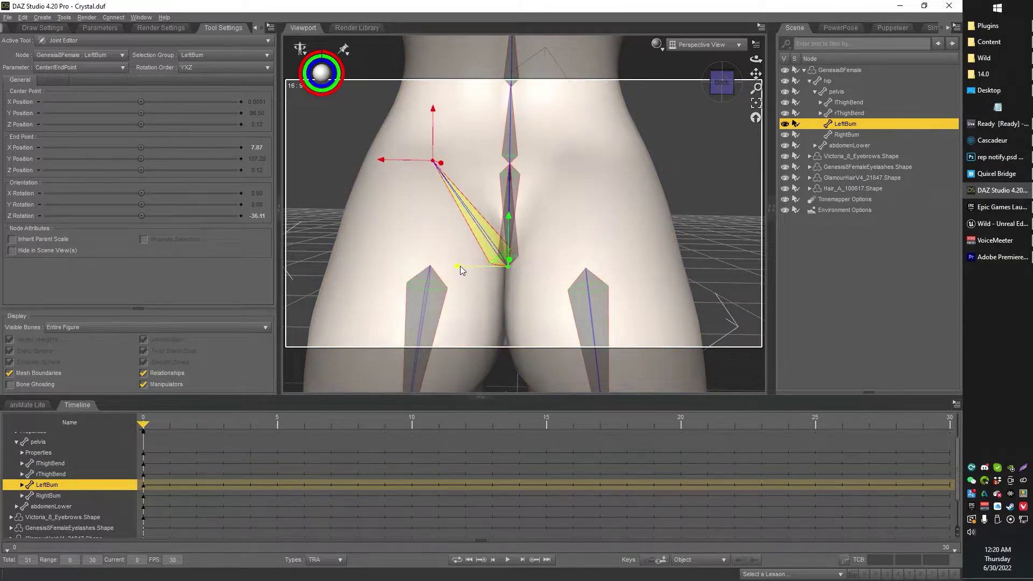
drag(459, 266, 383, 263)
scroll(454, 258, down, 3)
scroll(454, 258, up, 5)
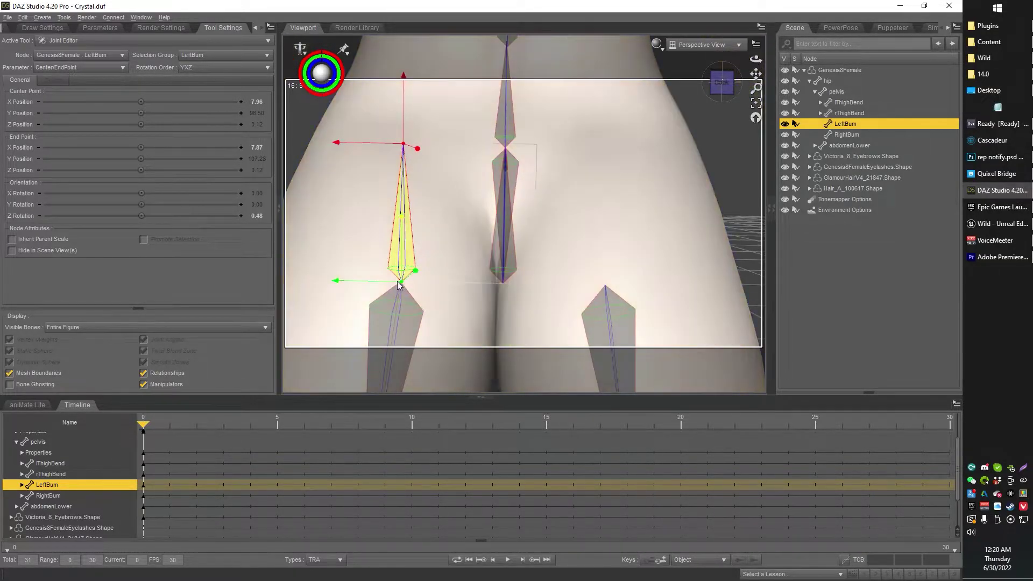
- Fine-tune the LeftBum center point over the top of the left thigh bone, to X about 8.04
scroll(396, 282, up, 2)
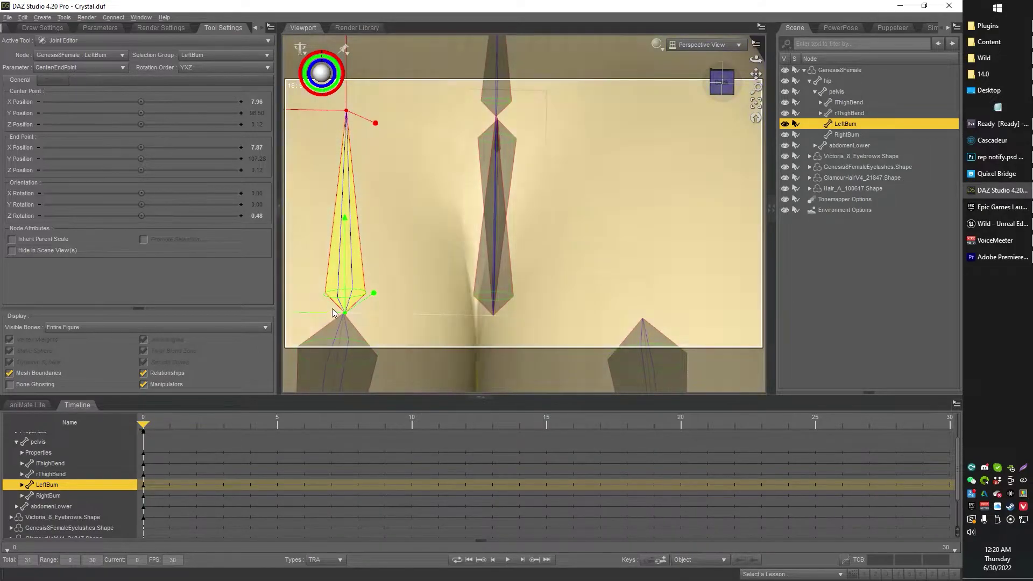
scroll(334, 310, down, 3)
click(334, 279)
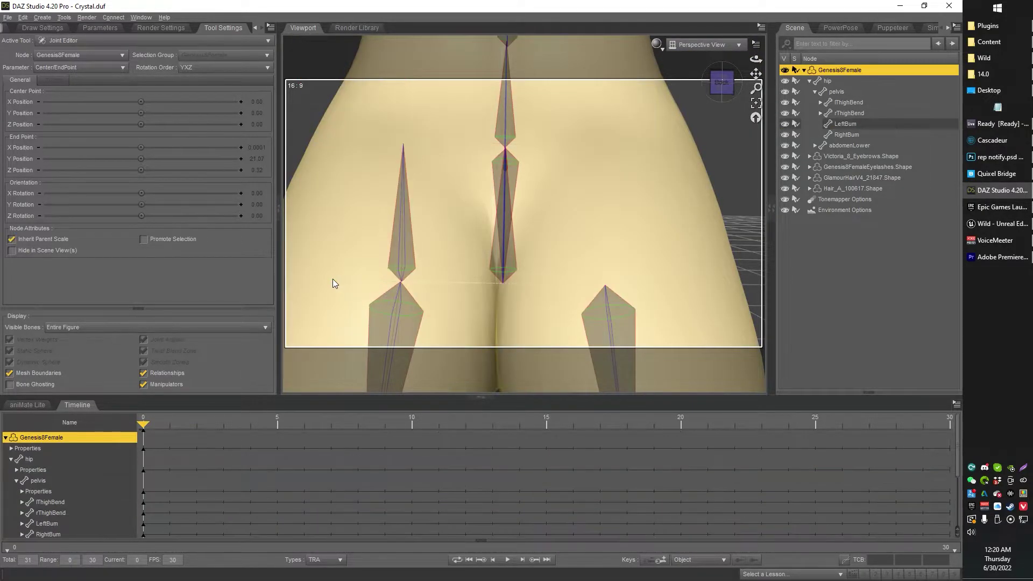
click(397, 272)
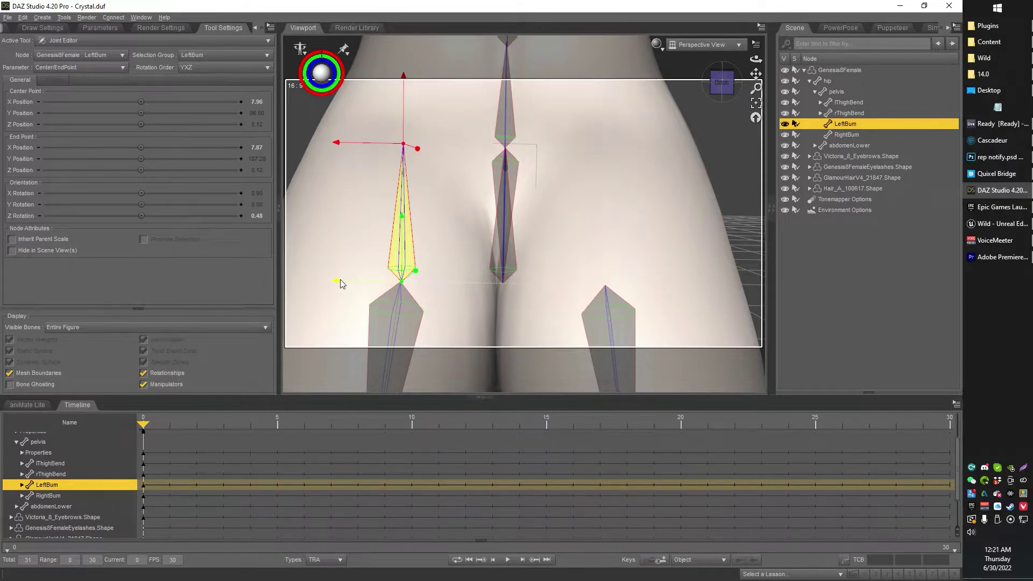
drag(341, 283, 343, 281)
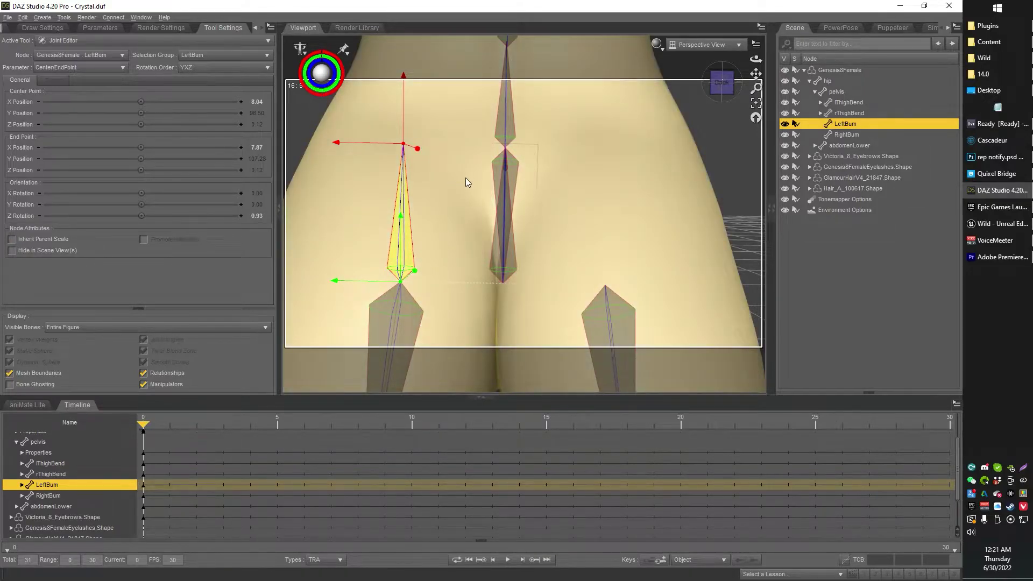
- Move the LeftBum end point down and outward on the left buttock, to X about 9.67 and Y about 94.46
scroll(466, 178, down, 5)
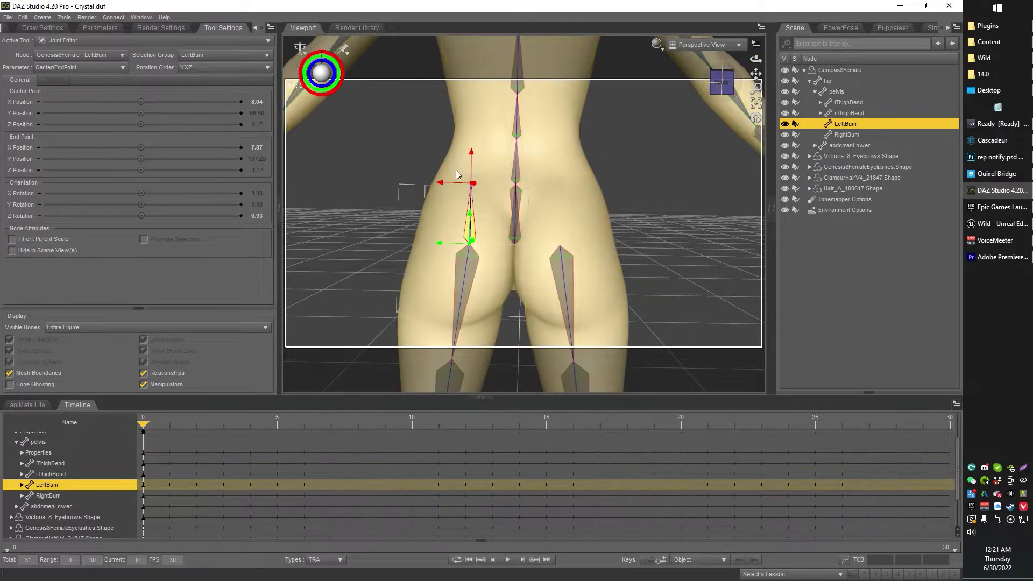
drag(472, 153, 425, 263)
click(456, 234)
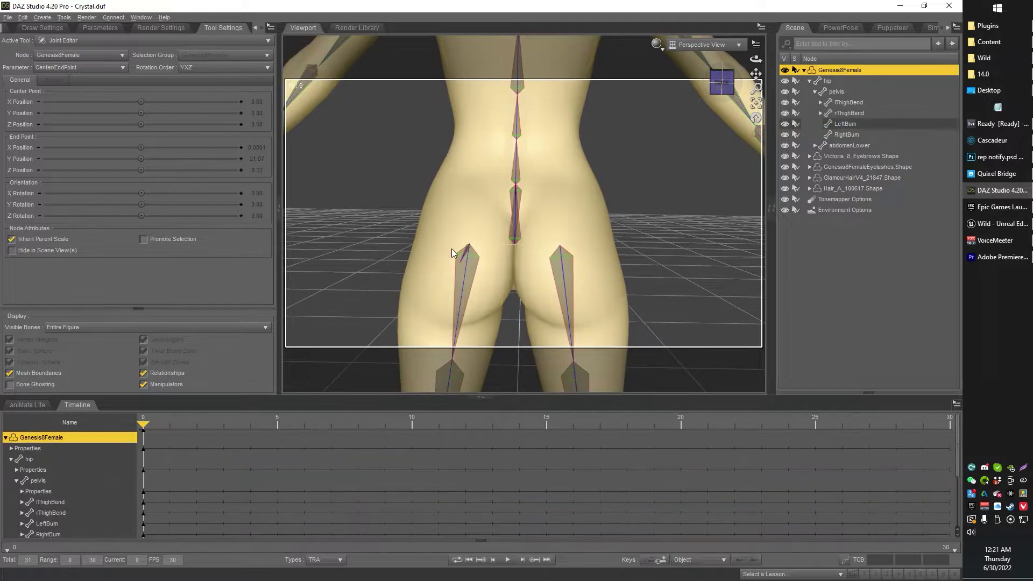
click(845, 123)
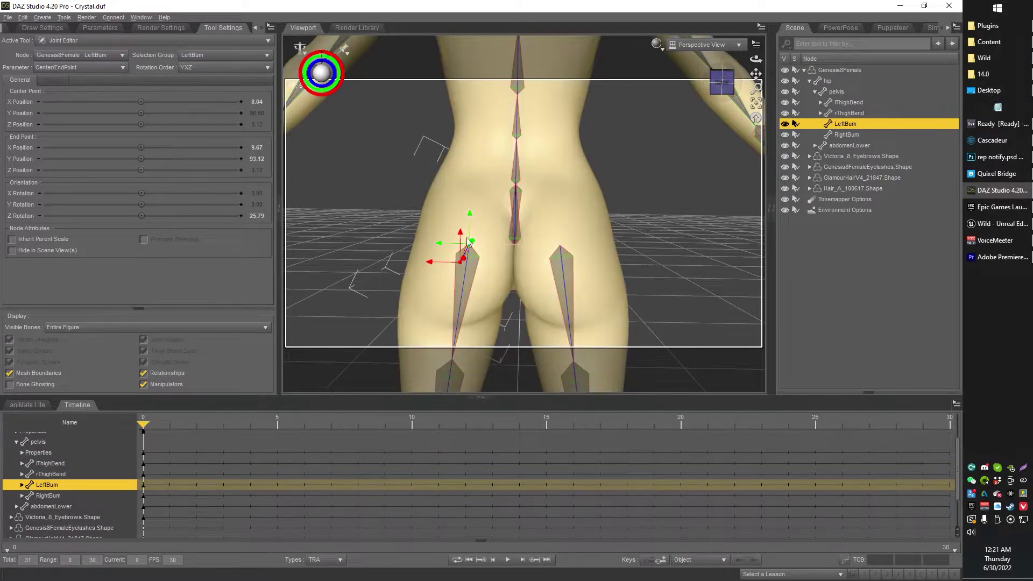
drag(463, 242, 461, 233)
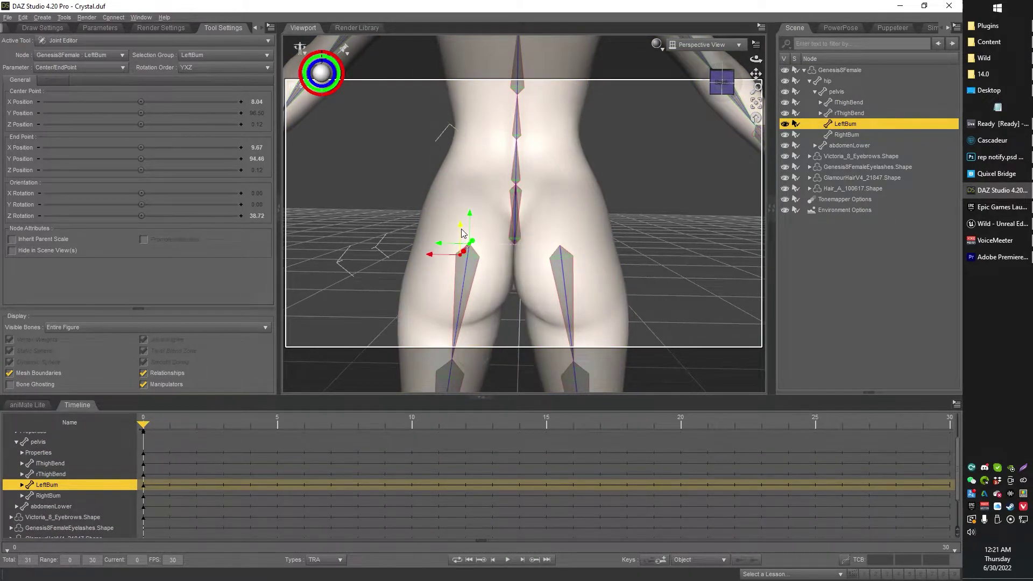
- In Left View, move the LeftBum end point back to the buttock surface at Z about -13.77 and its center point to Z about -4.89
click(711, 47)
click(697, 78)
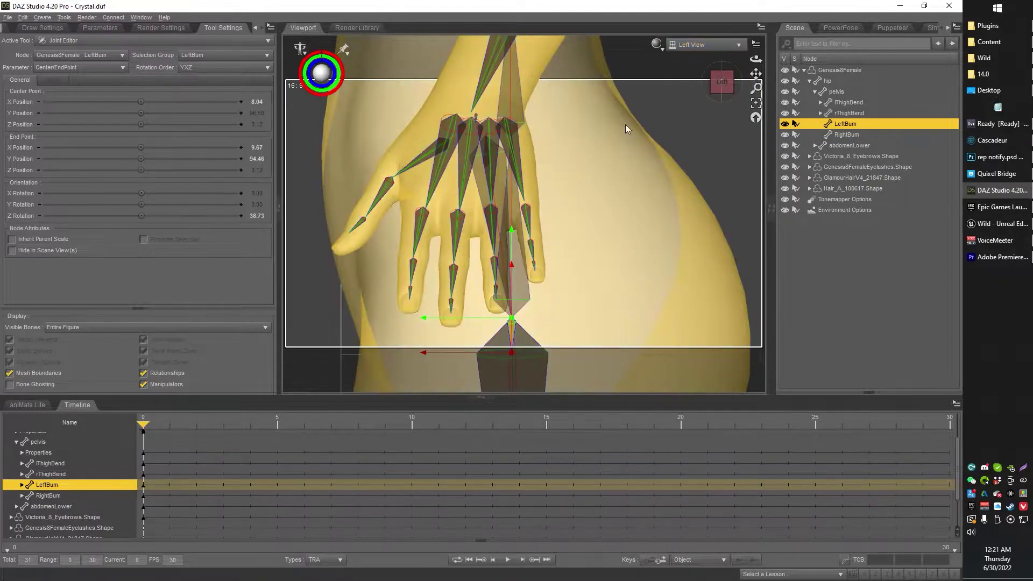
click(845, 132)
click(844, 124)
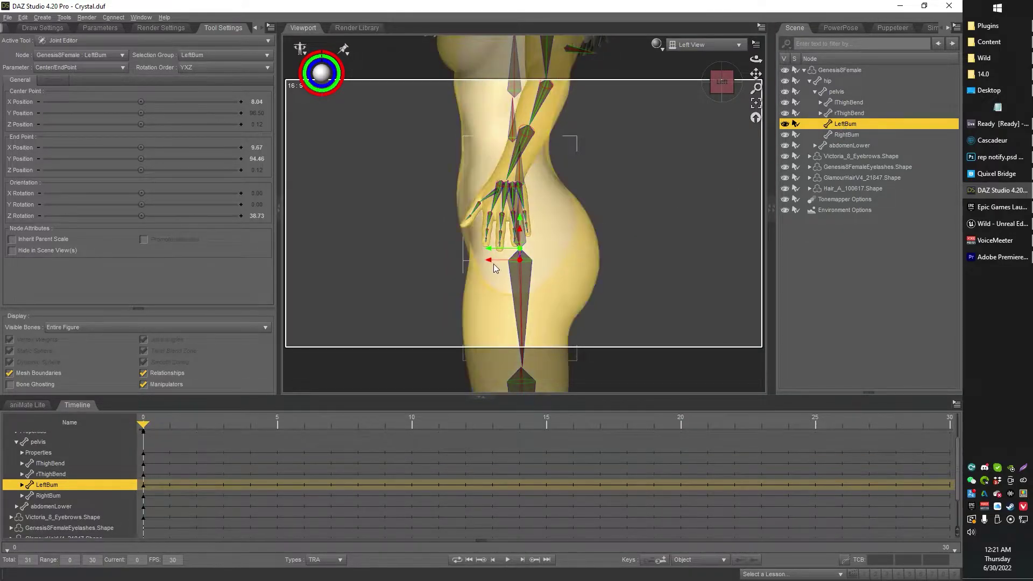
drag(493, 262, 565, 262)
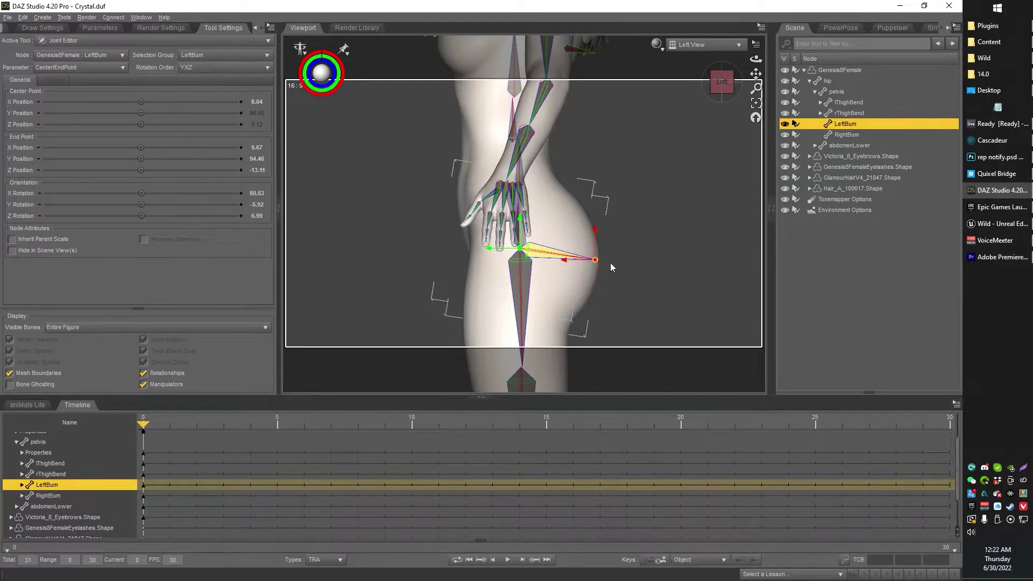
click(566, 263)
click(584, 257)
click(567, 263)
click(563, 260)
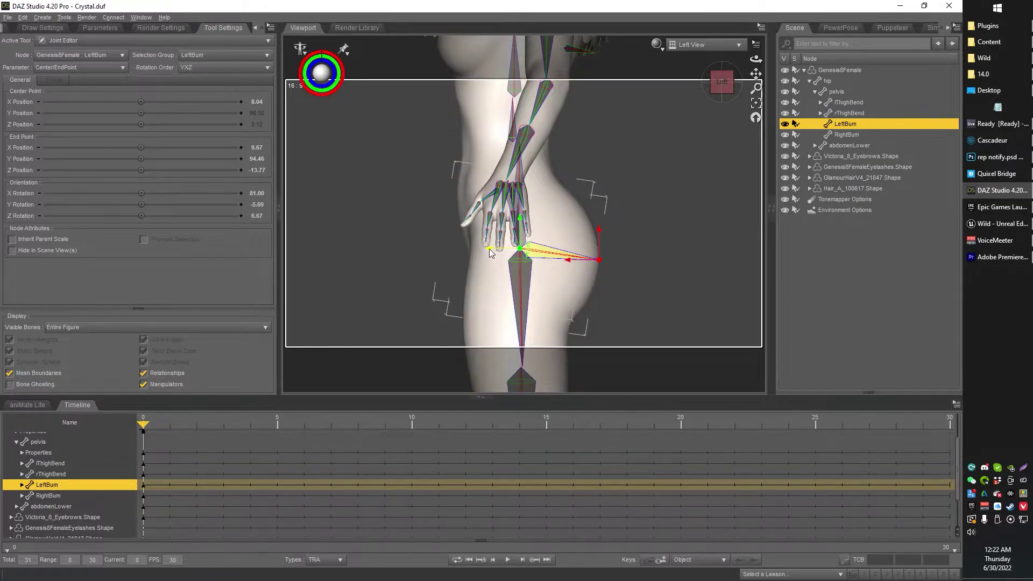
drag(489, 248, 518, 258)
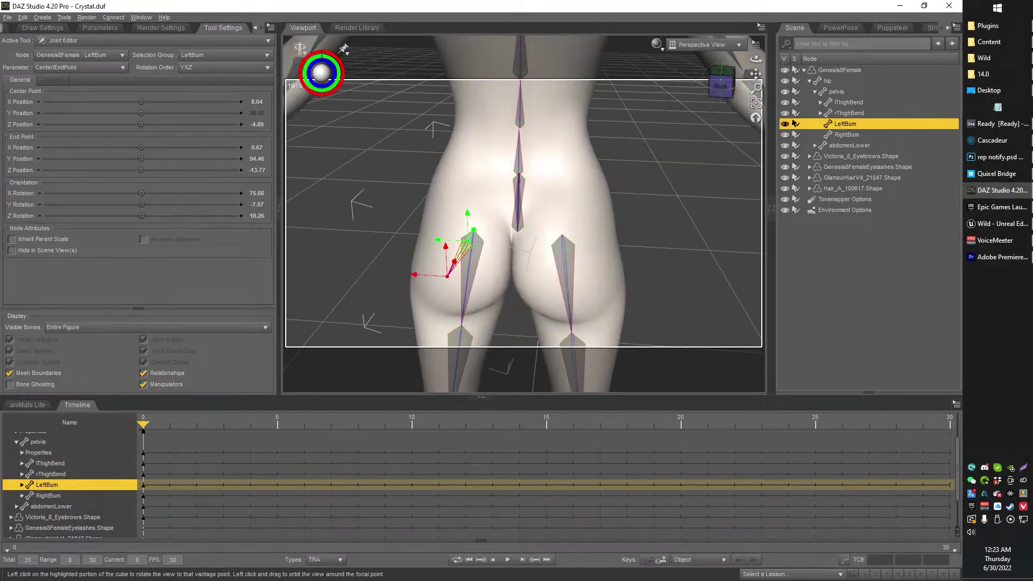
- Compare the center point, end point and orientation values of the LeftBum and RightBum bones in the Joint Editor
mouse_move(721, 82)
mouse_down()
mouse_move(772, 81)
mouse_move(677, 85)
mouse_move(724, 84)
mouse_up()
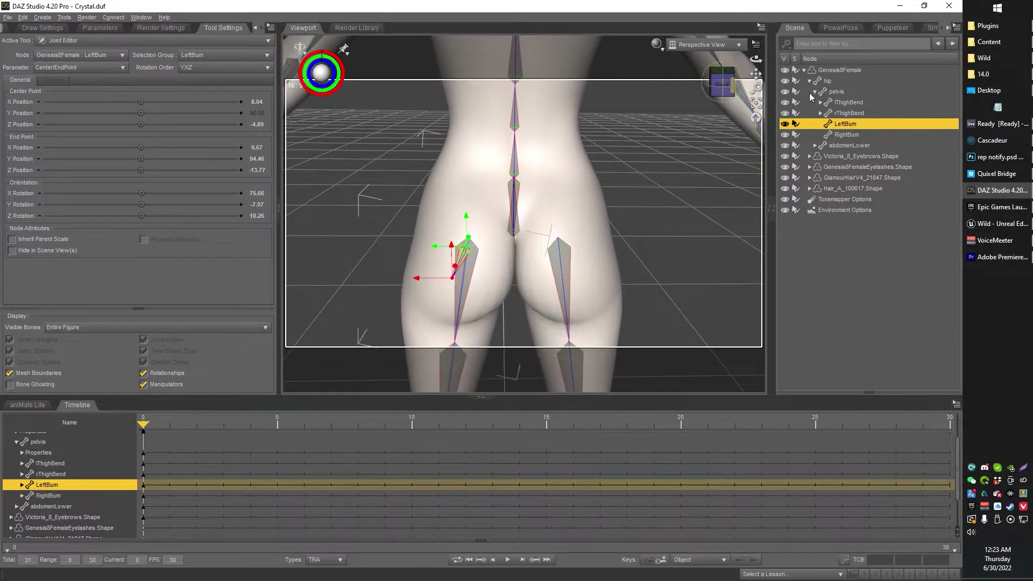
click(842, 135)
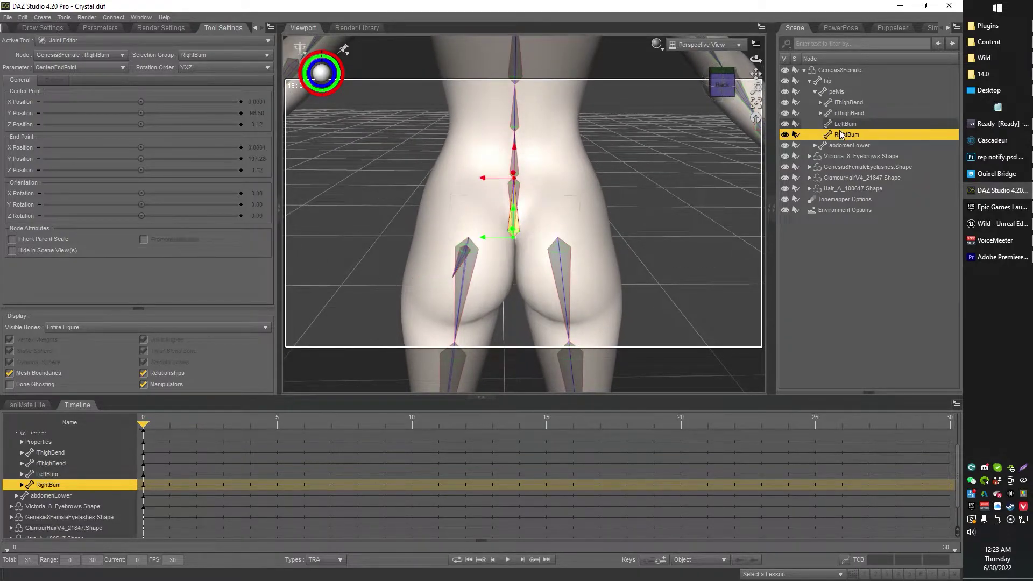
click(845, 125)
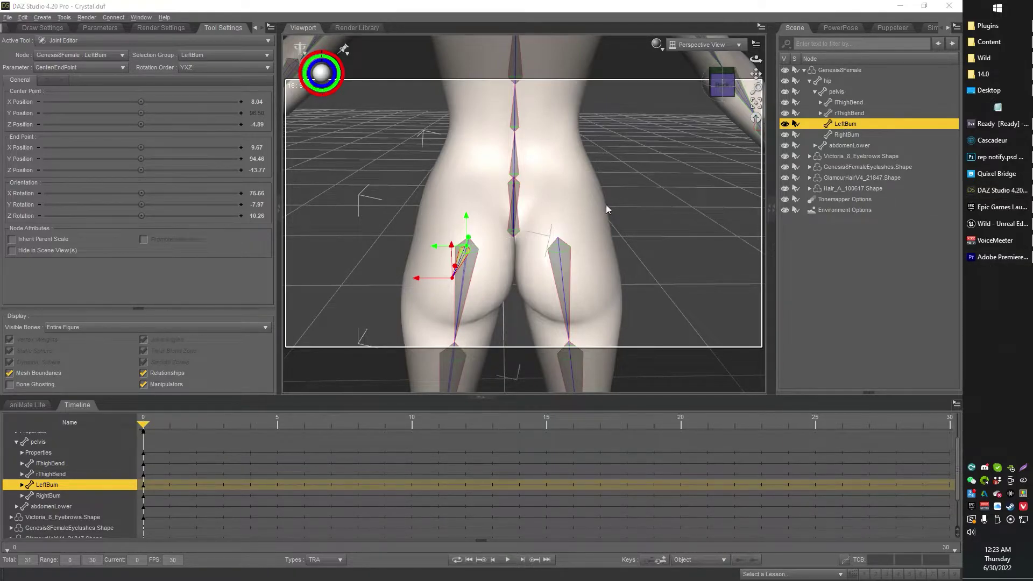
click(845, 135)
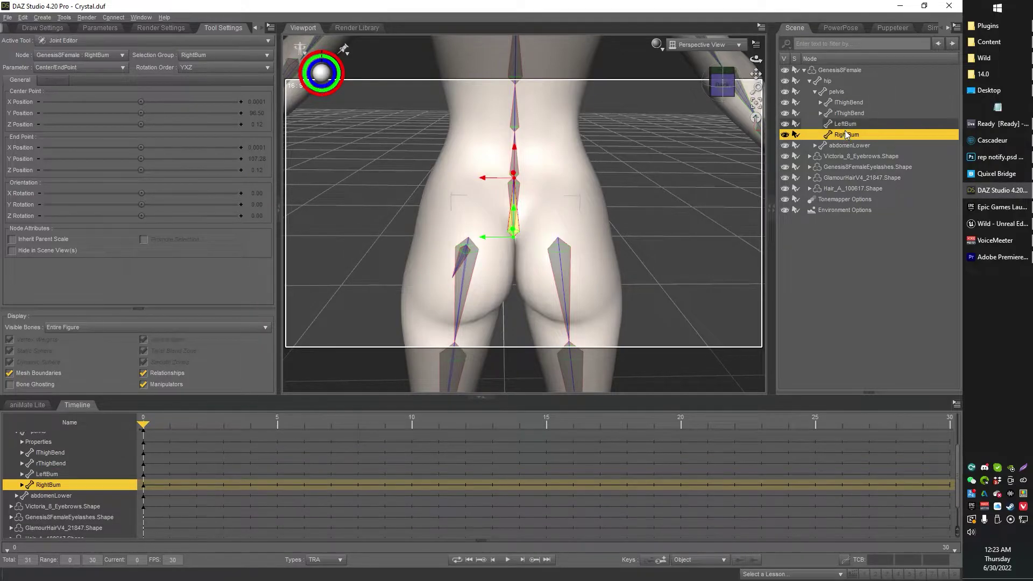
click(846, 128)
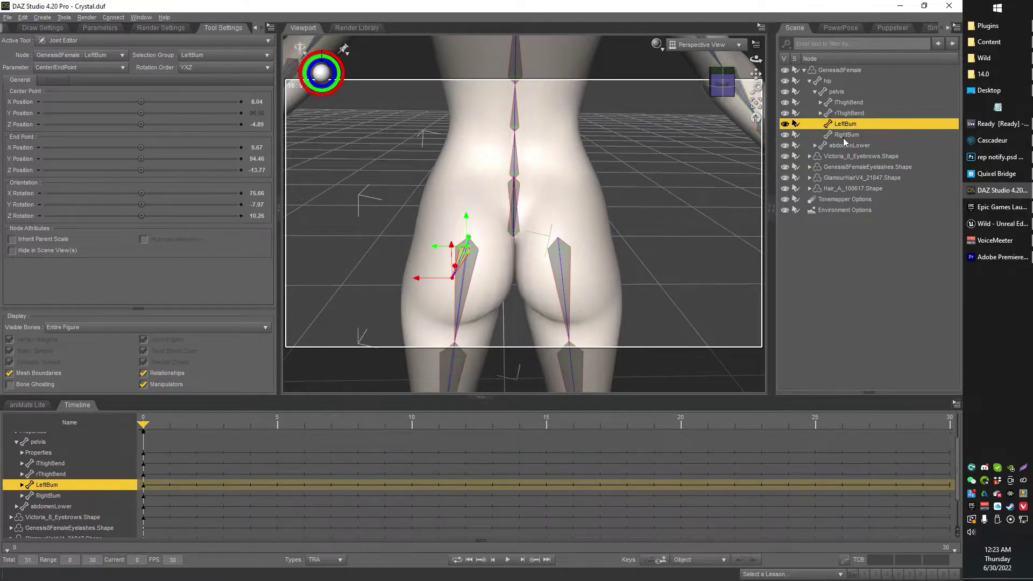
click(846, 138)
click(846, 126)
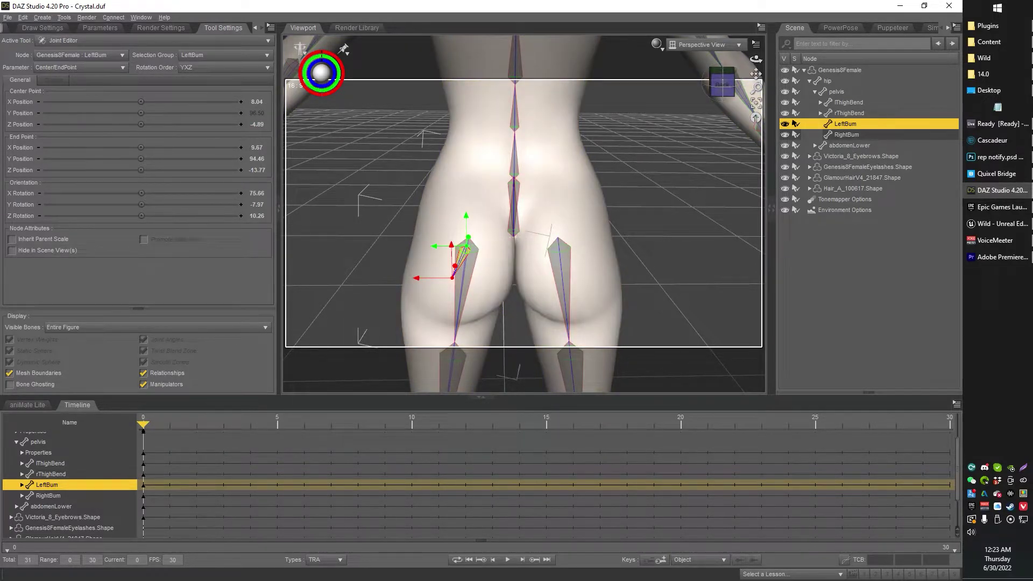
- Read the reference center point, end point and orientation values for LeftBum in Screenshot_4.jpg and for RightBum in Screenshot_5.jpg
drag(1032, 46, 562, 82)
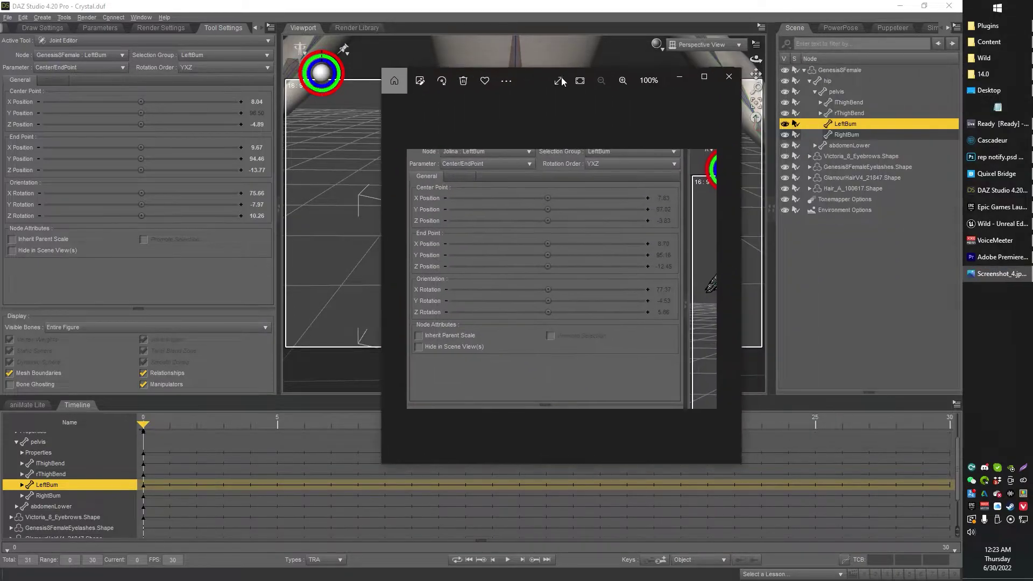
click(706, 76)
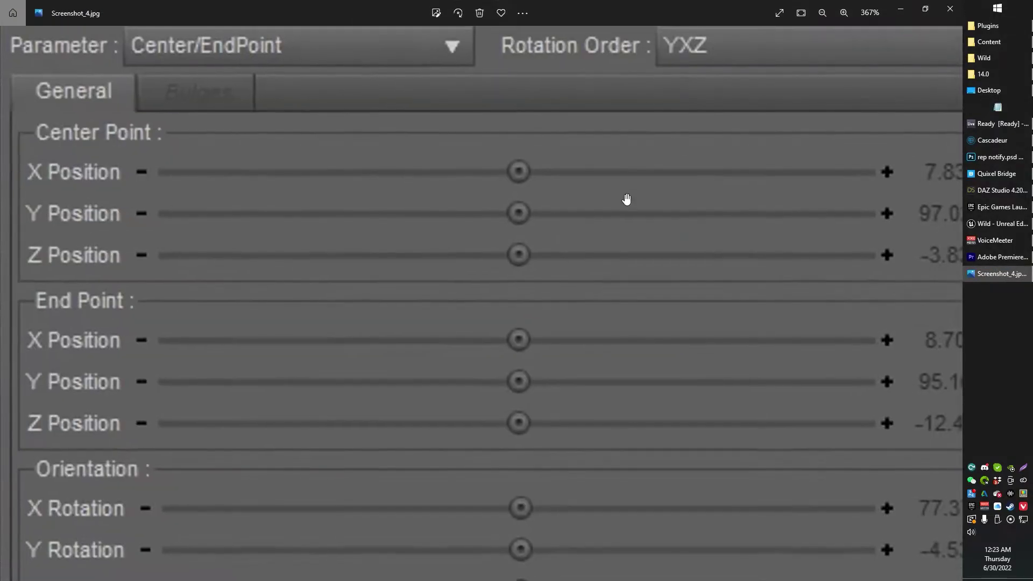
scroll(567, 248, down, 5)
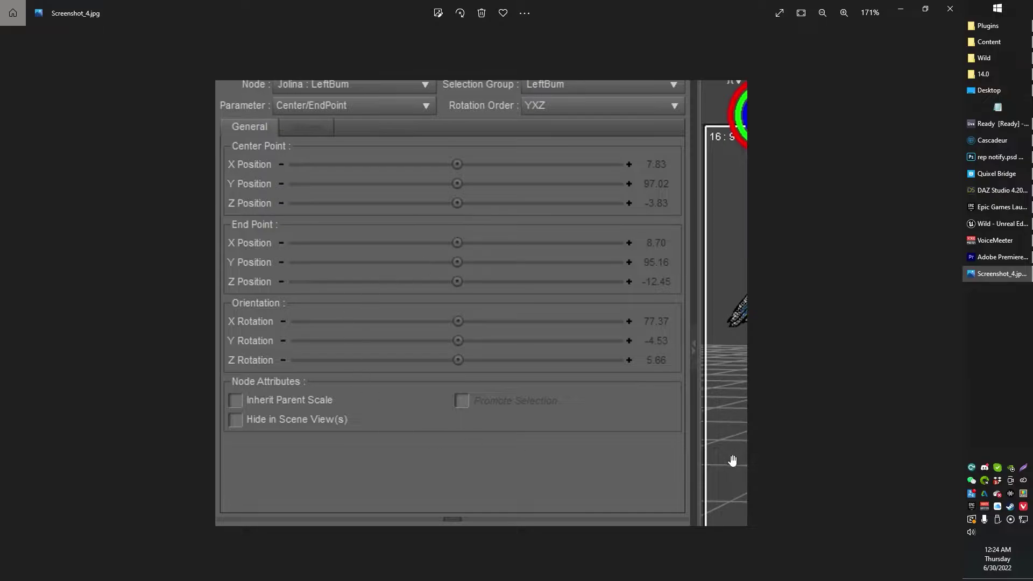
scroll(717, 457, up, 2)
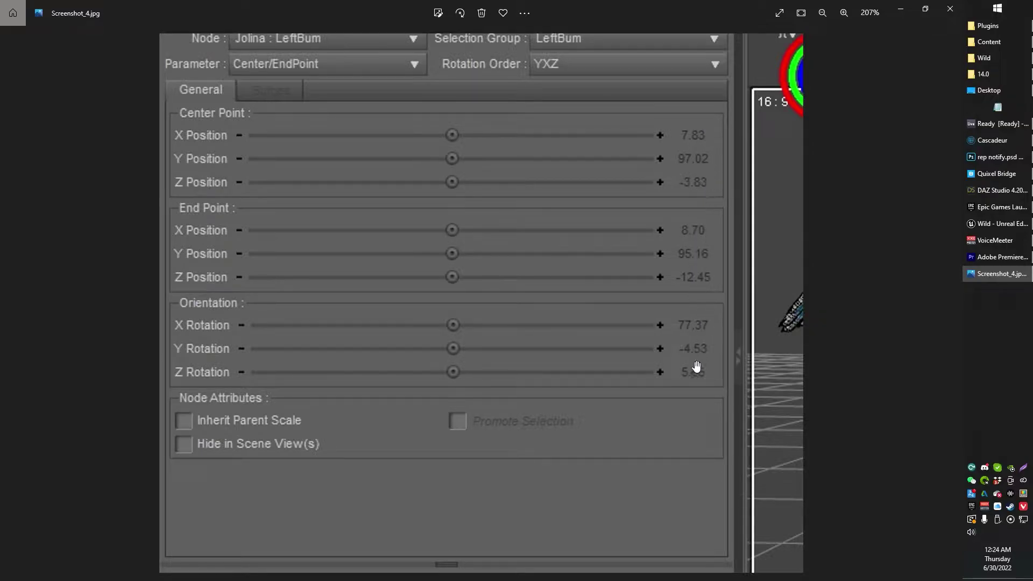
scroll(696, 406, down, 2)
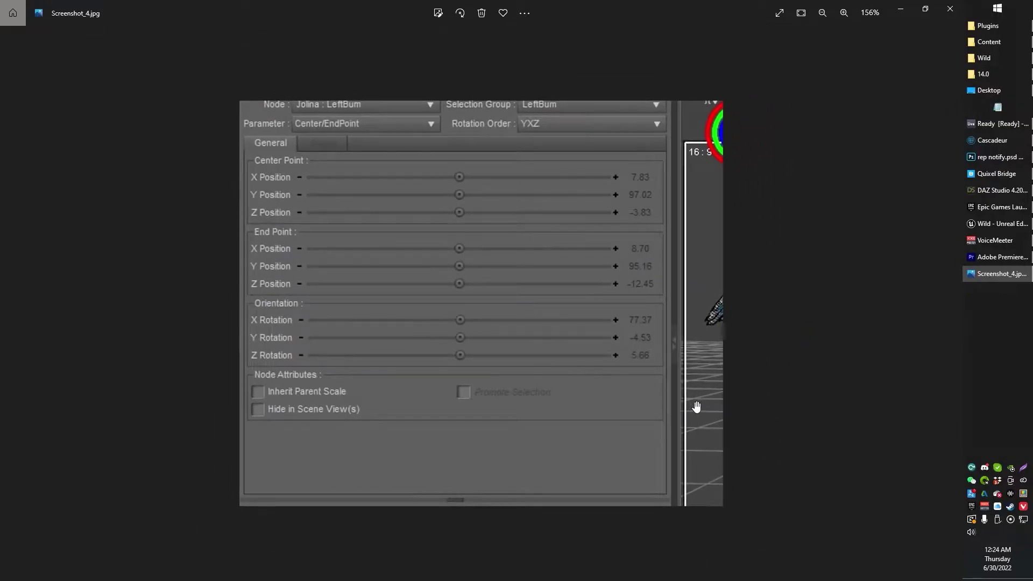
scroll(768, 386, down, 3)
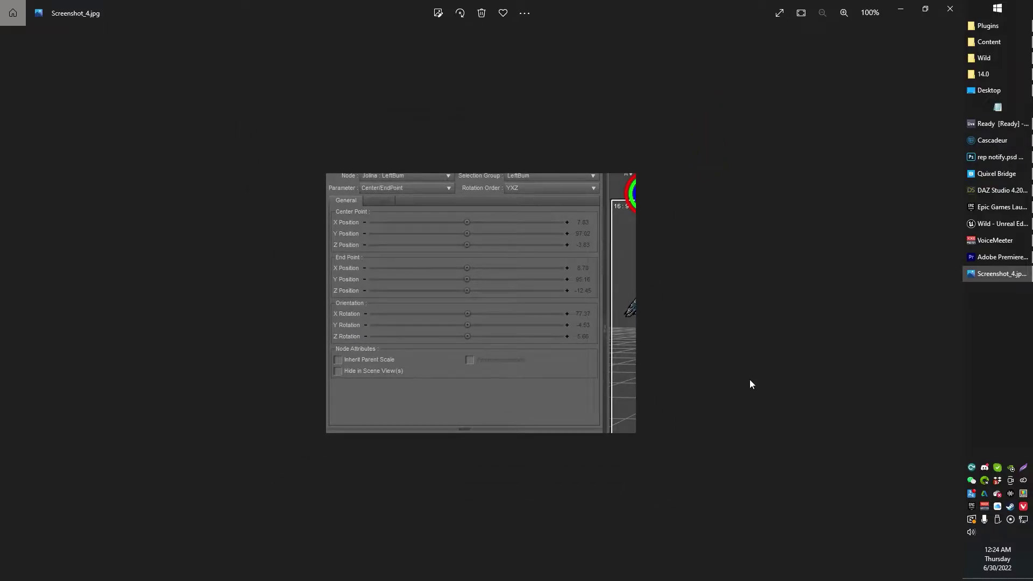
key(Right)
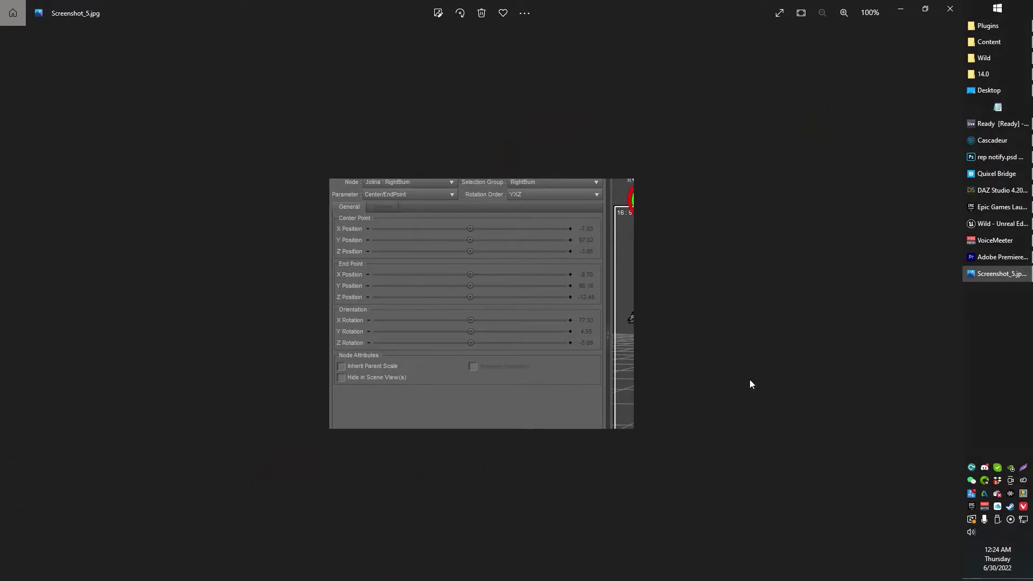
scroll(577, 350, up, 5)
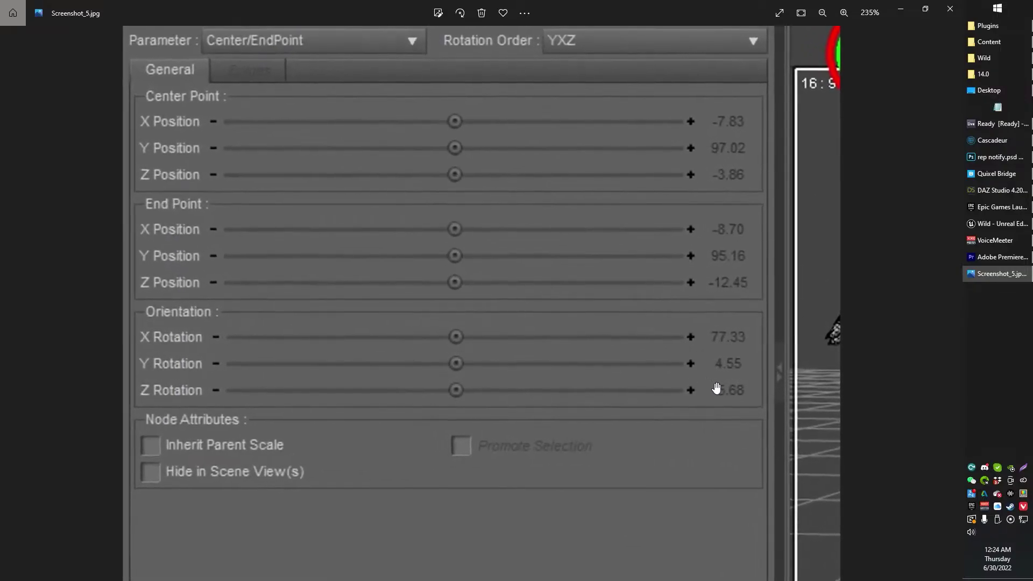
scroll(858, 361, up, 1)
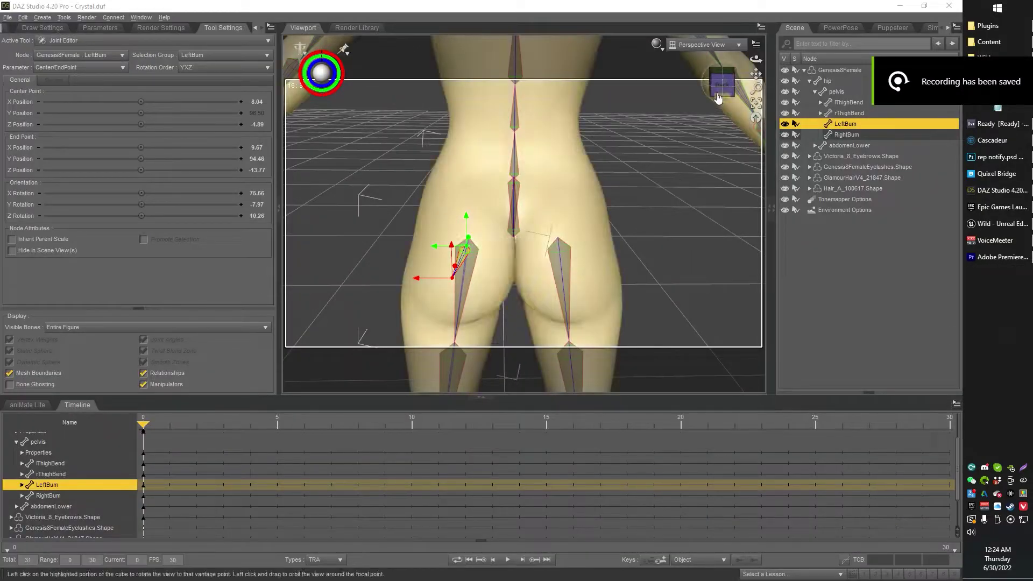
- Back in DAZ Studio, memorize the figure rigging with the LeftBum bone selected
drag(722, 85, 722, 107)
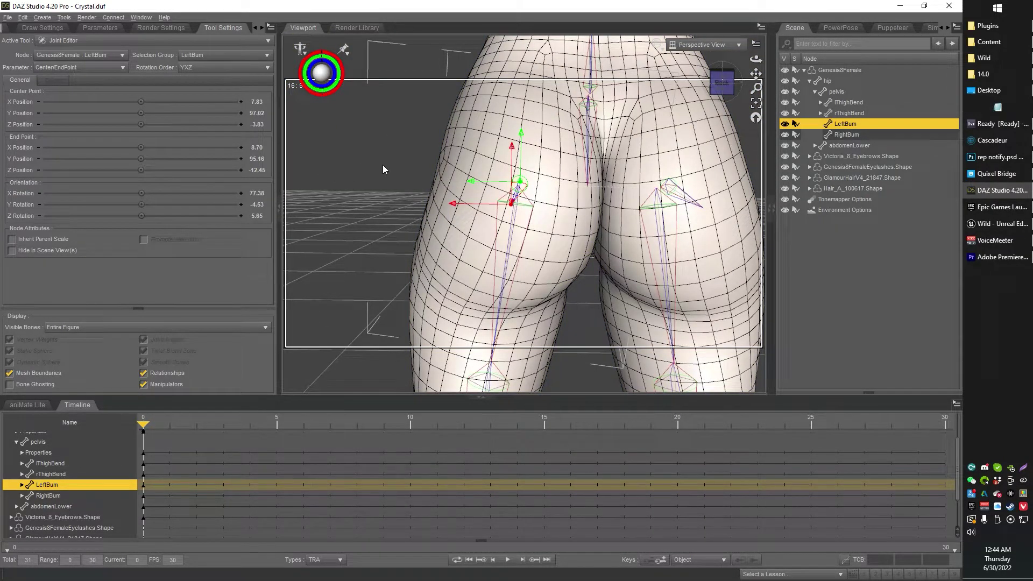
right_click(389, 153)
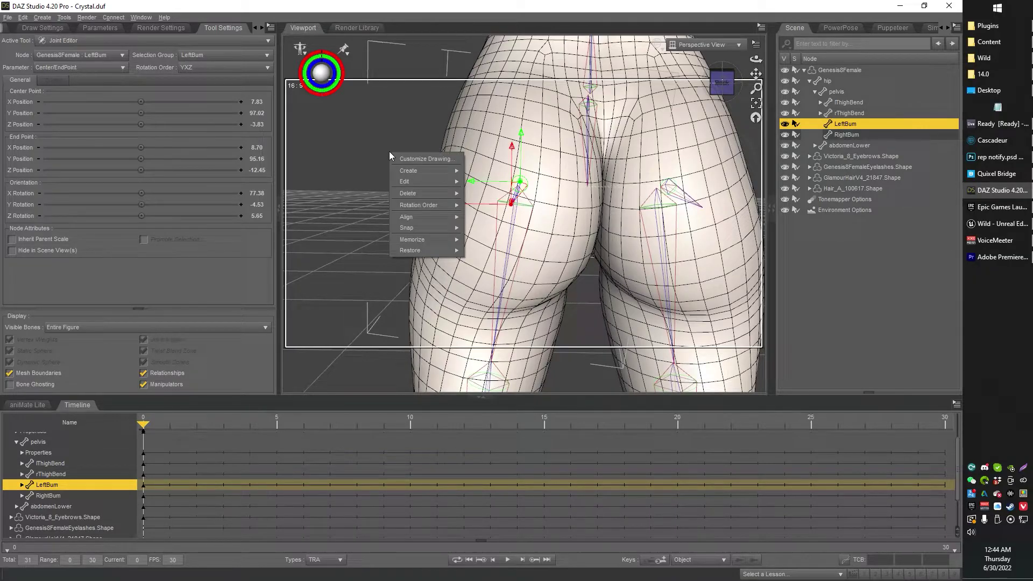
mouse_move(425, 229)
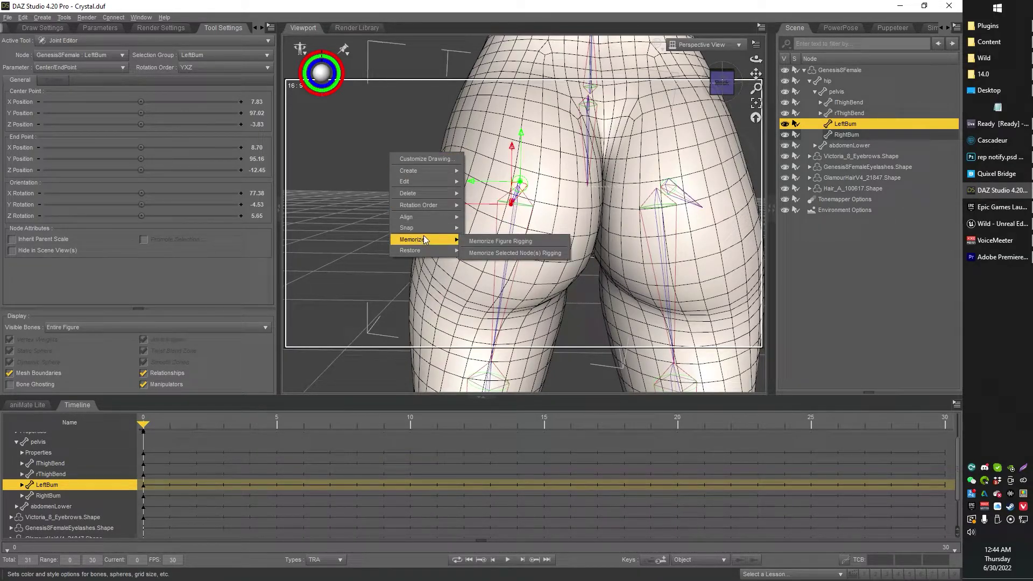
click(489, 243)
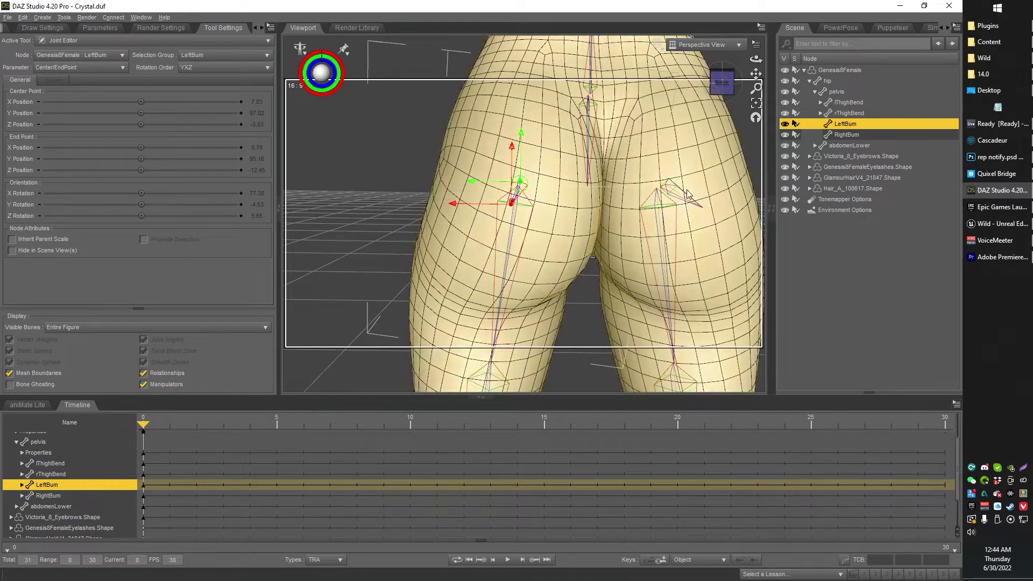
- Select the RightBum bone and memorize the figure rigging for it
click(845, 134)
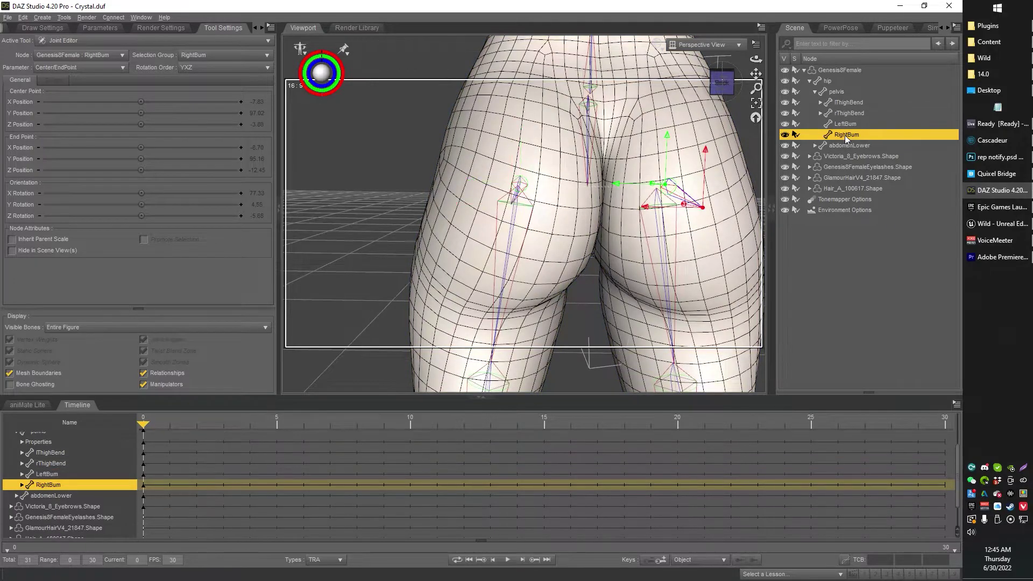
right_click(356, 140)
mouse_move(379, 225)
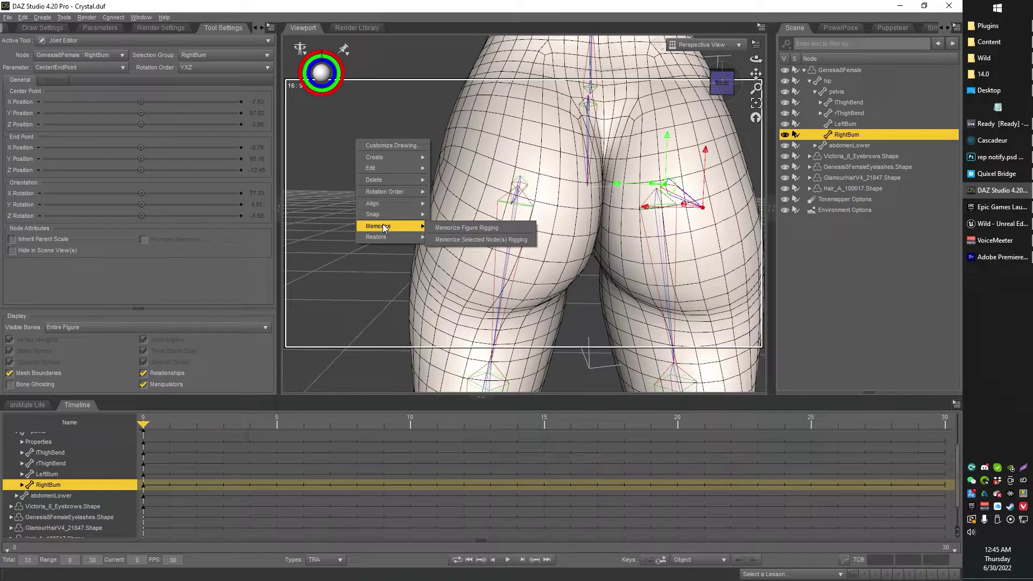
click(444, 228)
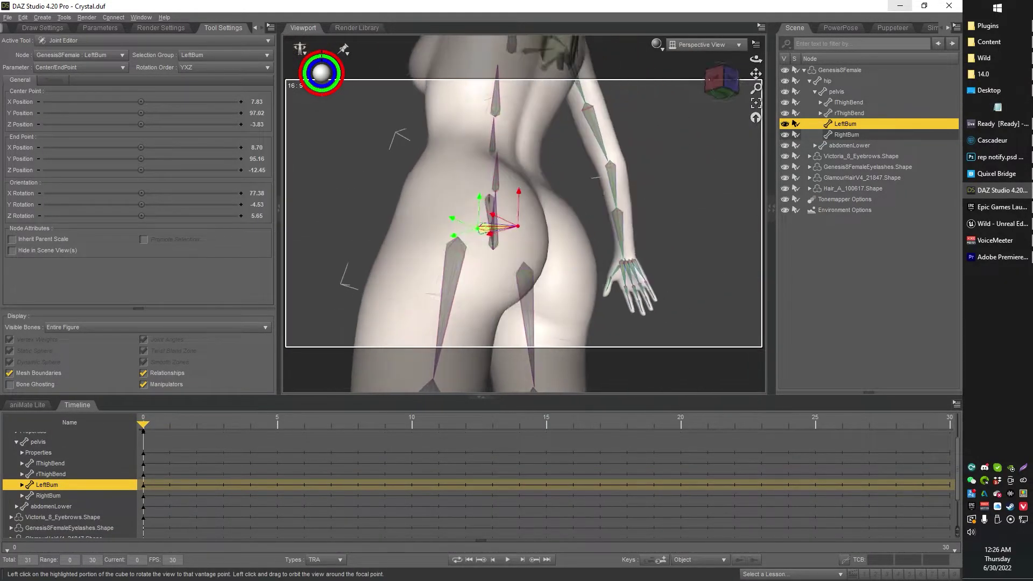
- Position the RightBum bone on the right buttock, center point at -7.83, 97.02, -3.86 and end point at -8.70, 95.16, -12.45
click(723, 80)
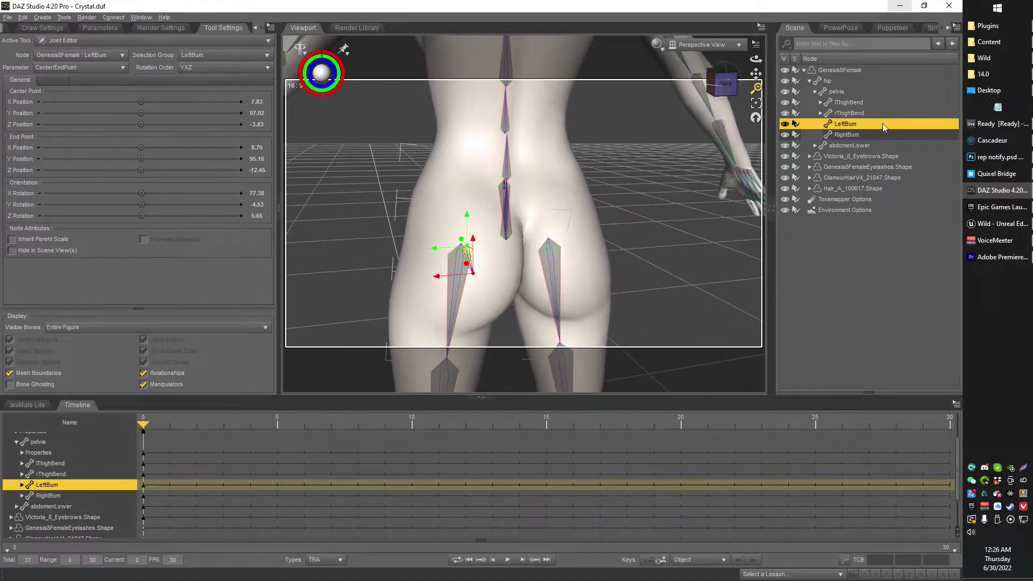
click(856, 135)
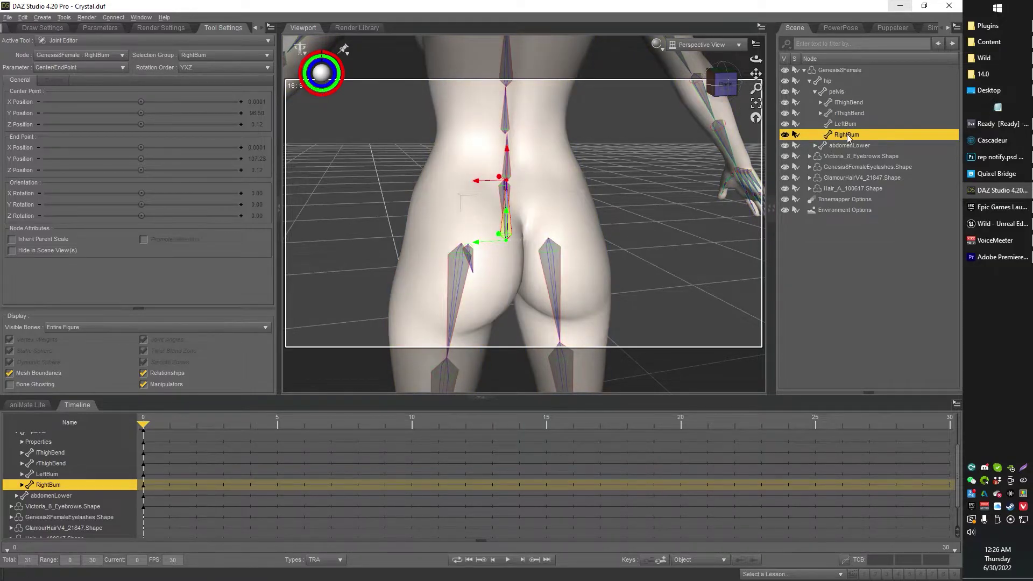
drag(476, 244, 500, 238)
key(ctrl+z)
drag(477, 181, 524, 241)
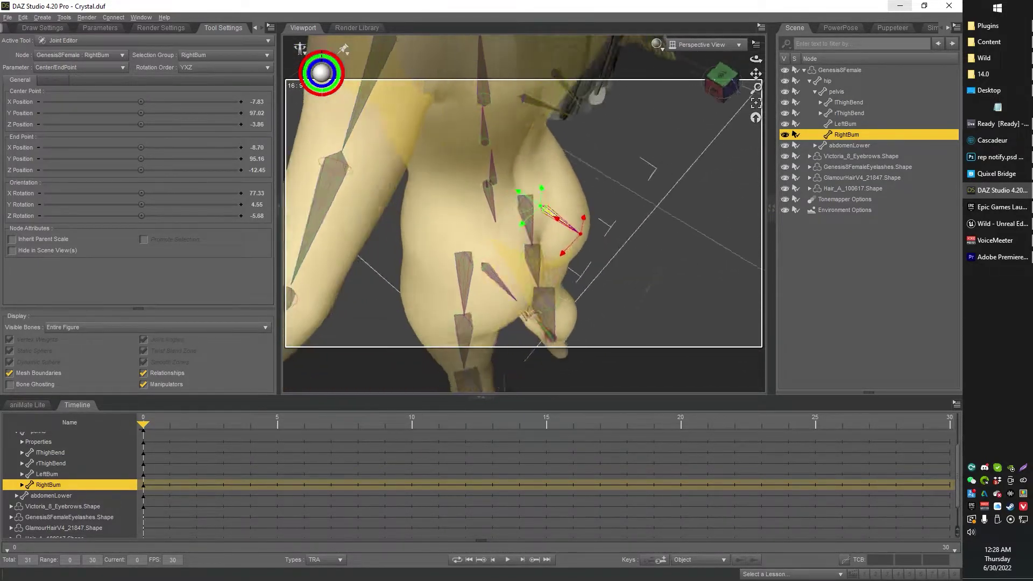
middle_drag(539, 215, 532, 174)
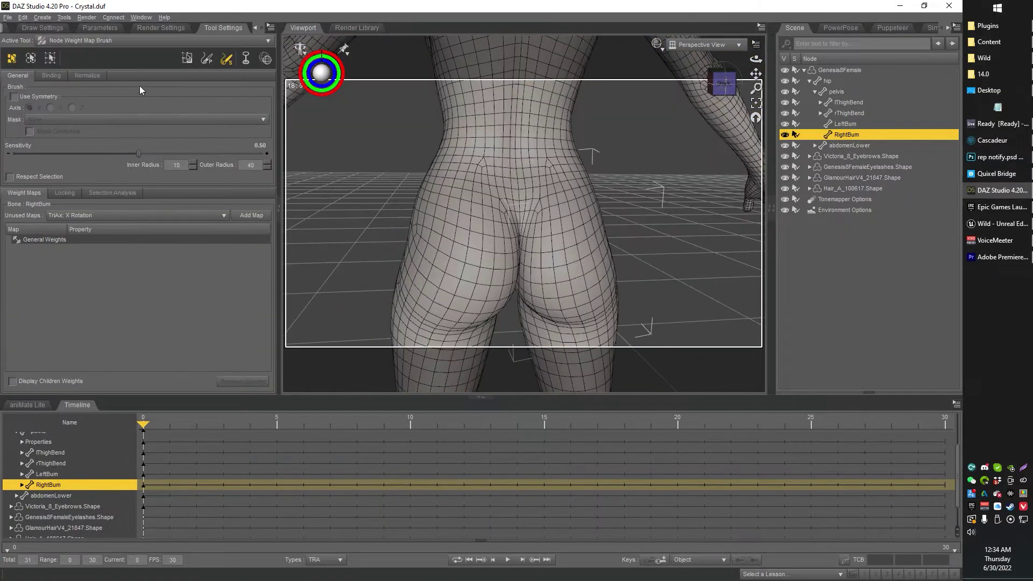
- Activate the Node Weight Map Brush and select the General Weights map of the RightBum bone
click(92, 42)
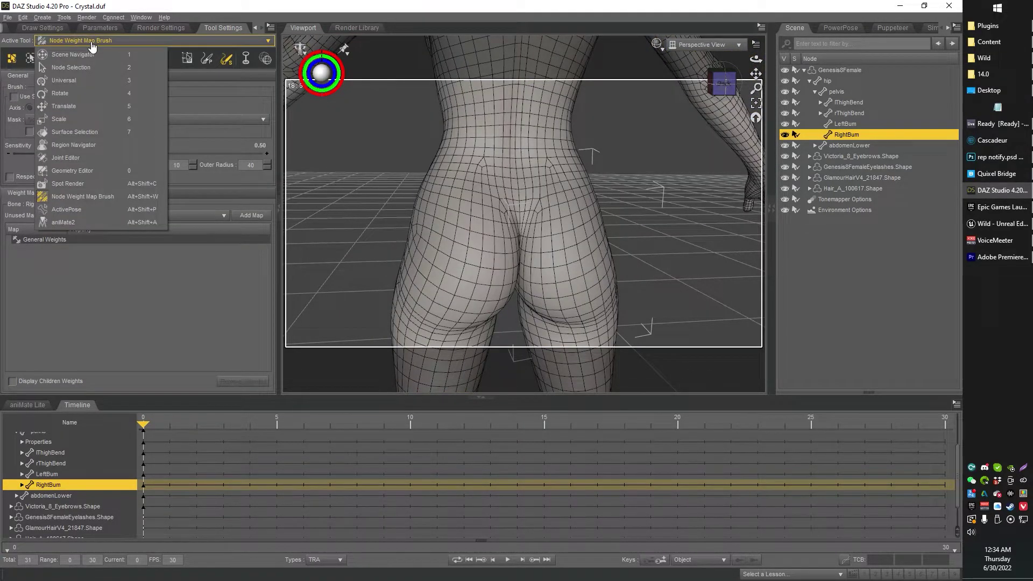
click(91, 200)
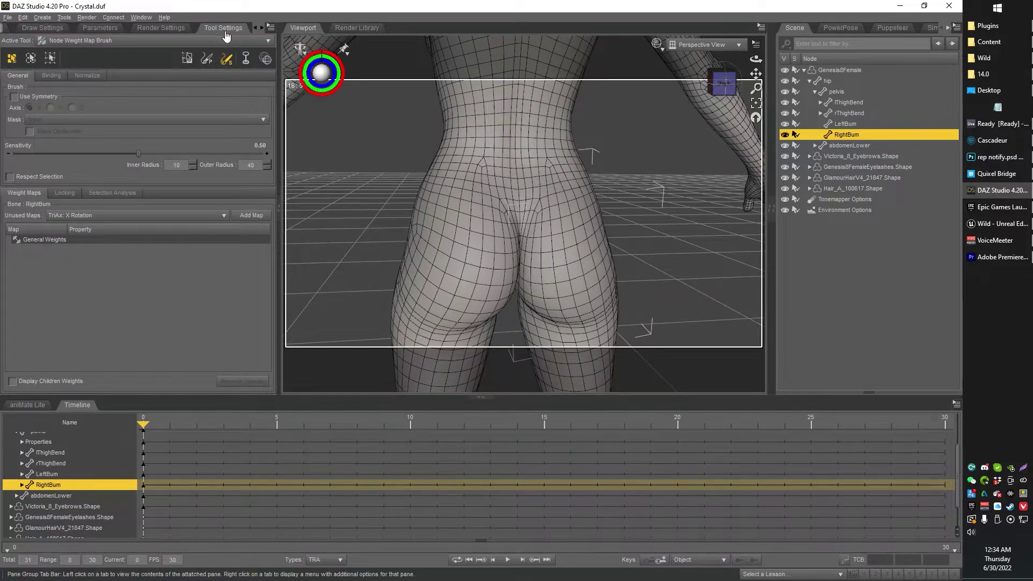
click(57, 238)
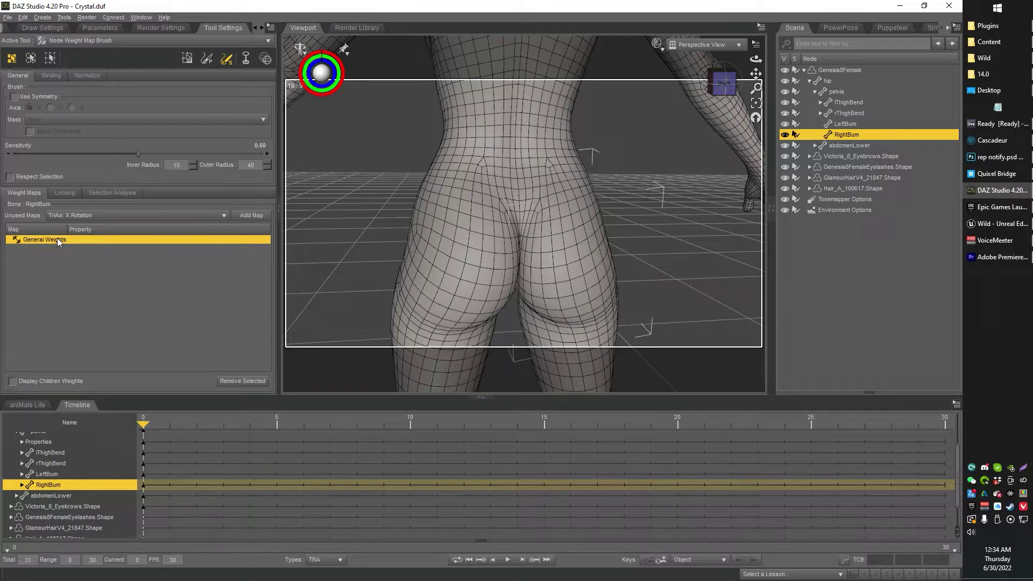
right_click(398, 155)
mouse_move(406, 160)
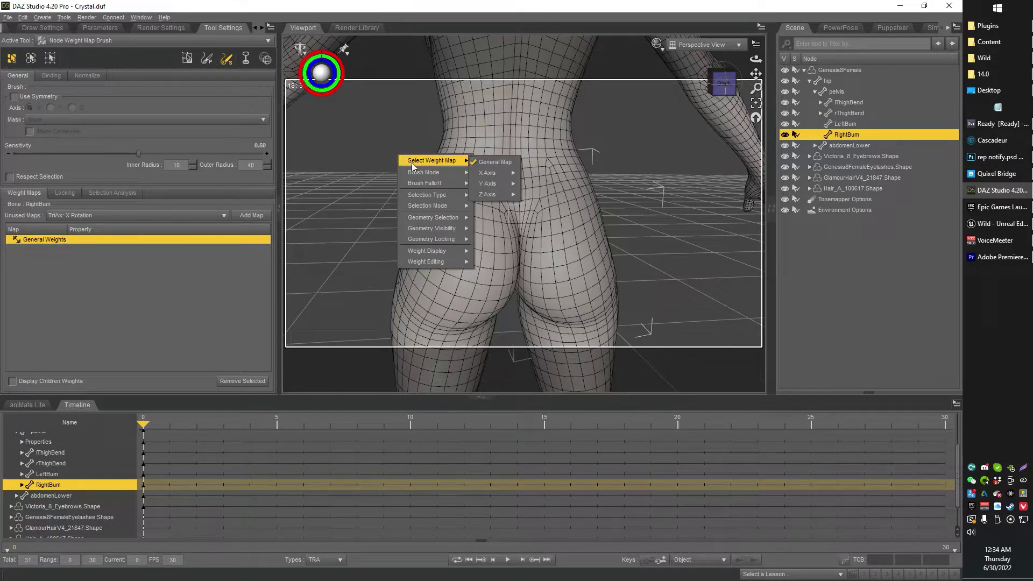
mouse_move(444, 198)
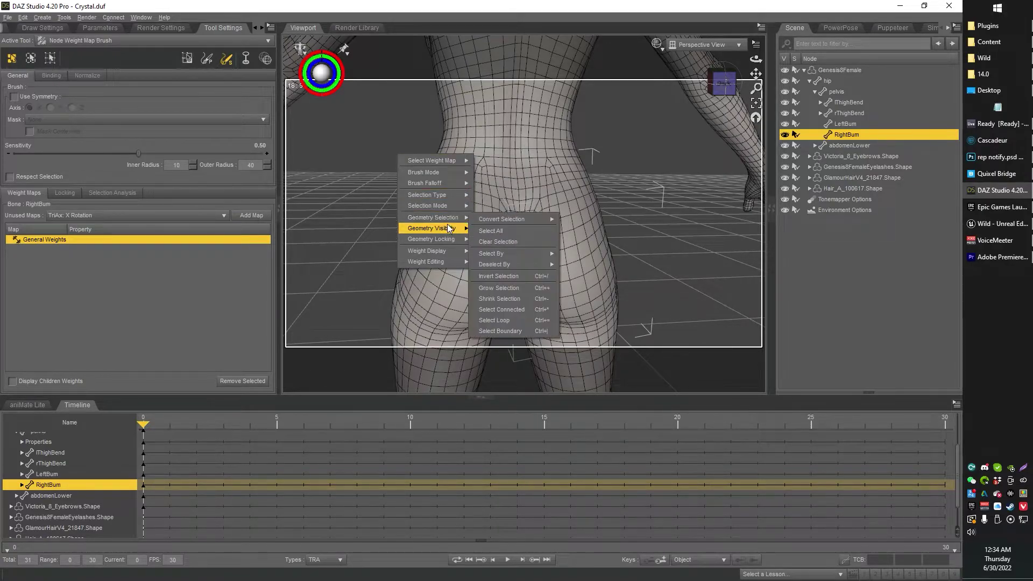
mouse_move(444, 164)
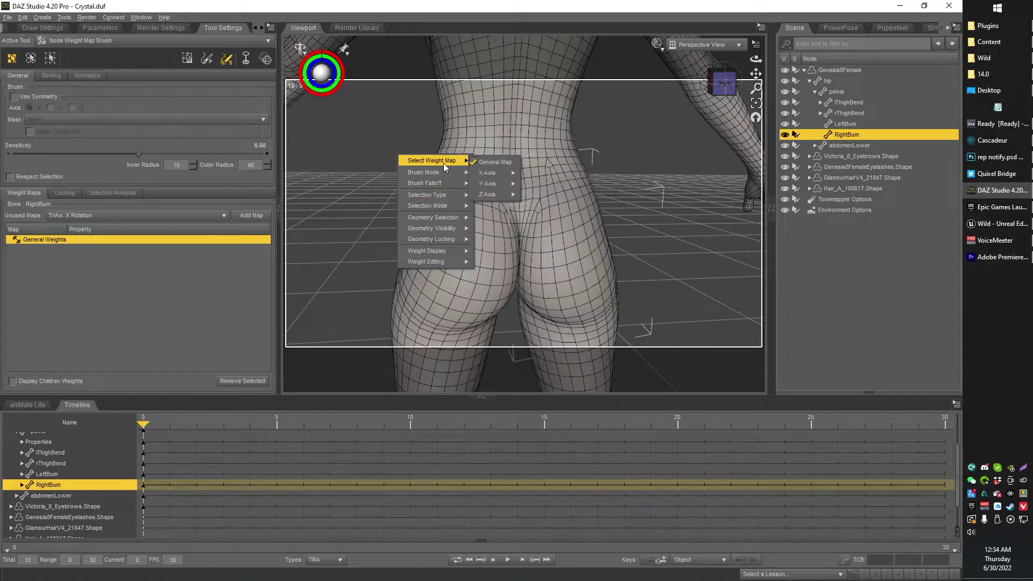
click(364, 114)
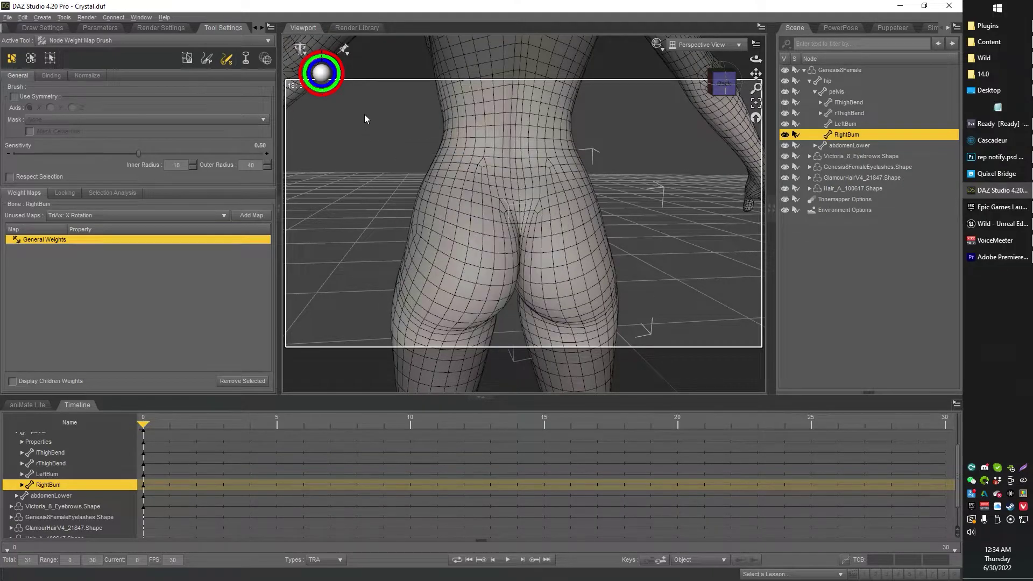
- Select the polygons of the RightBum face group on the figure
right_click(364, 114)
mouse_move(419, 211)
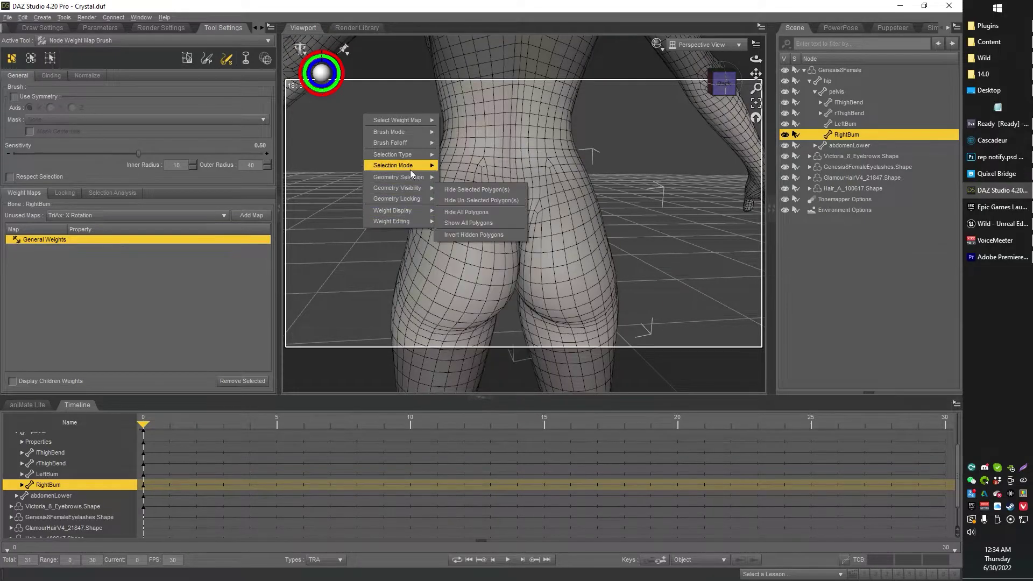
mouse_move(427, 177)
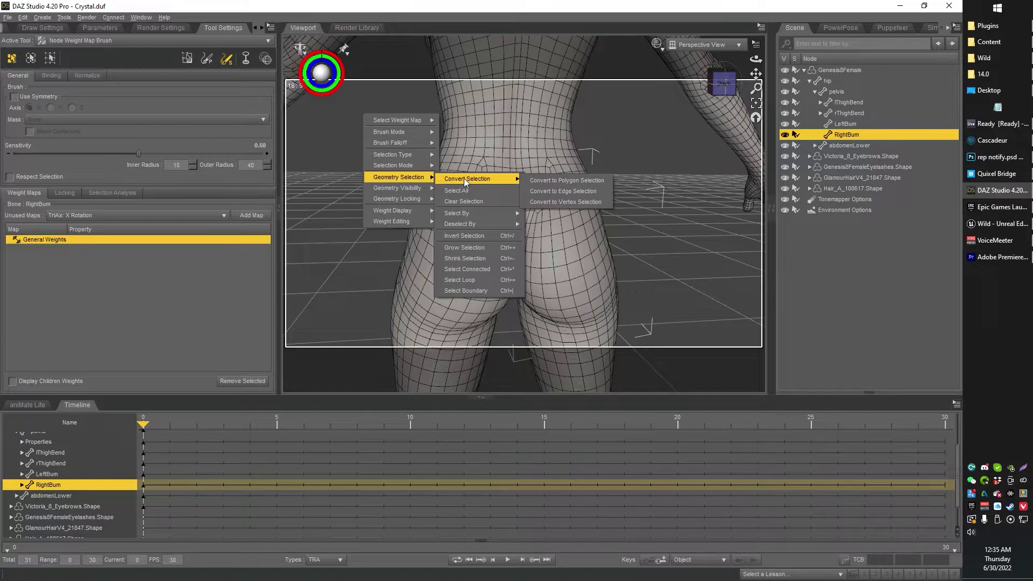
mouse_move(483, 216)
mouse_move(525, 215)
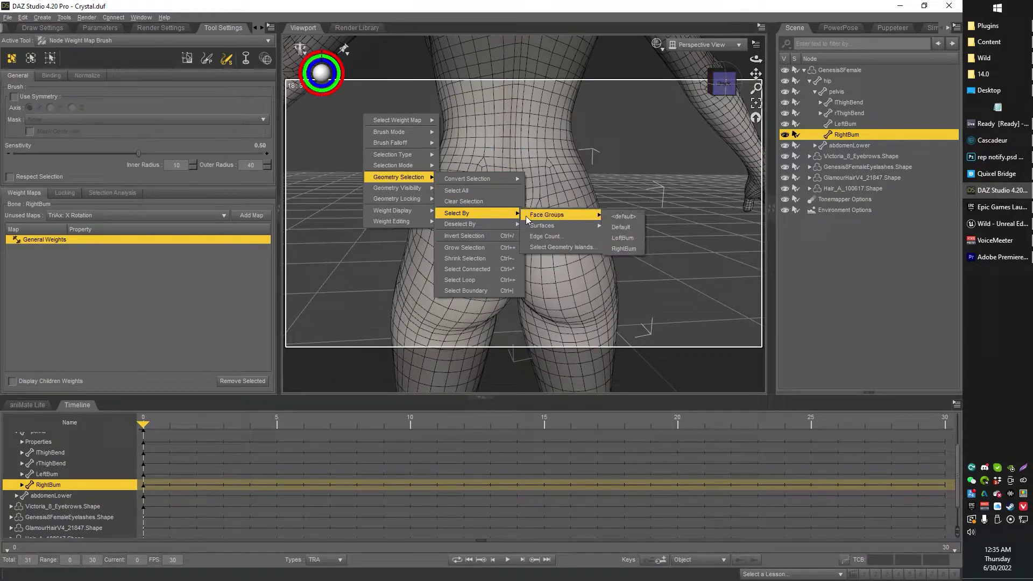
click(632, 239)
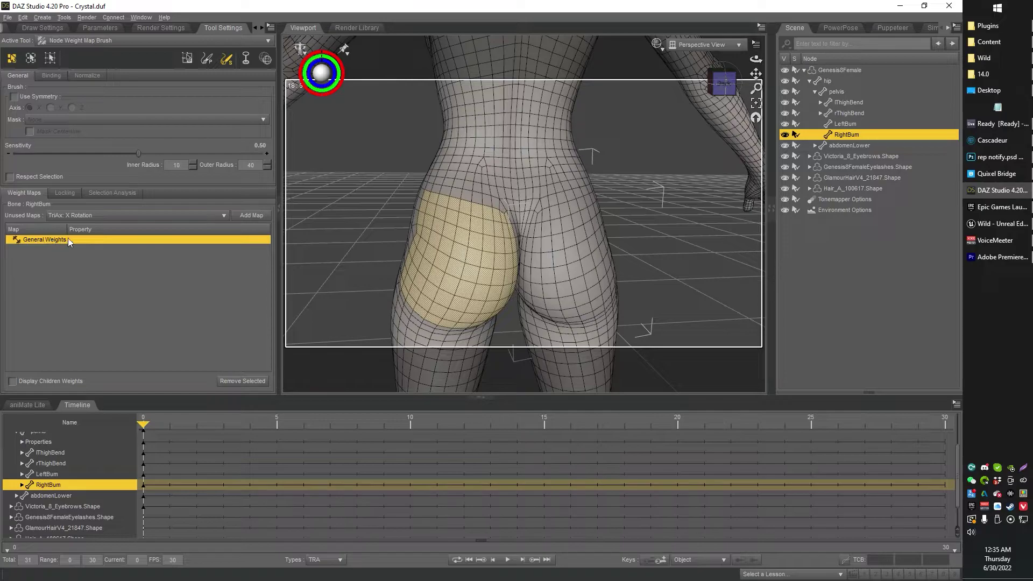
- Fill the selected right buttock faces with a weight of 60% in the RightBum General Weights map
right_click(366, 183)
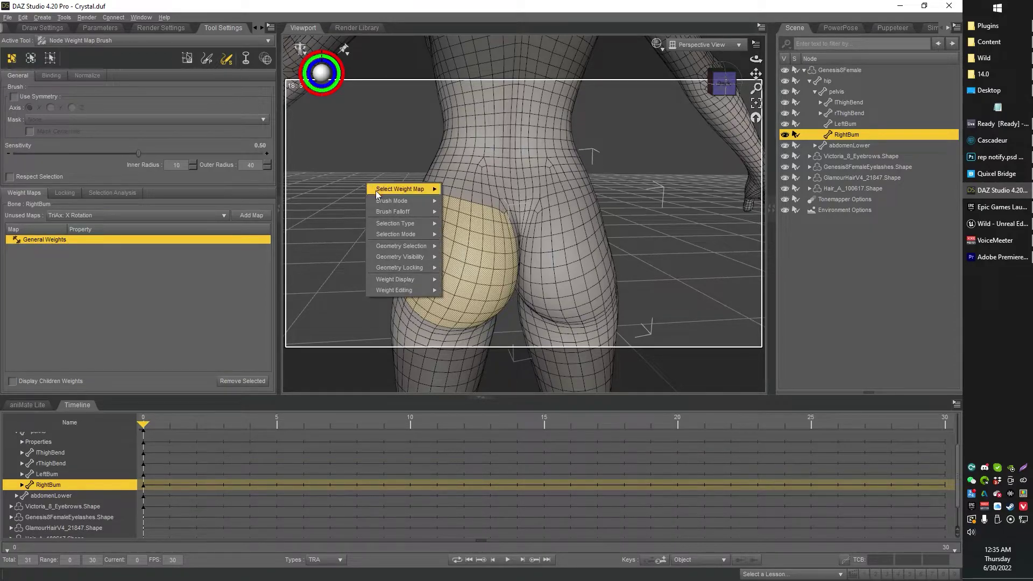
mouse_move(400, 290)
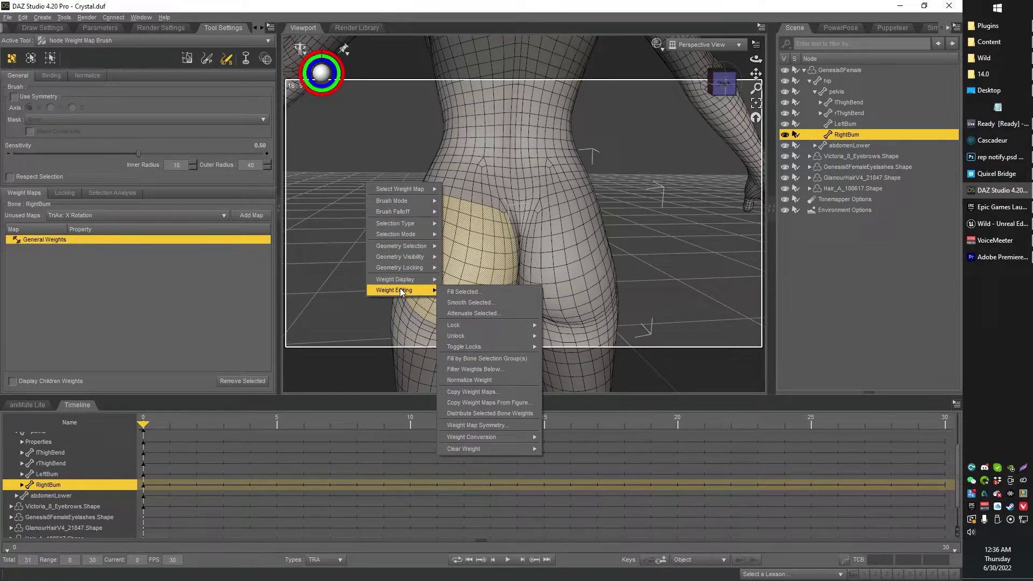
click(458, 293)
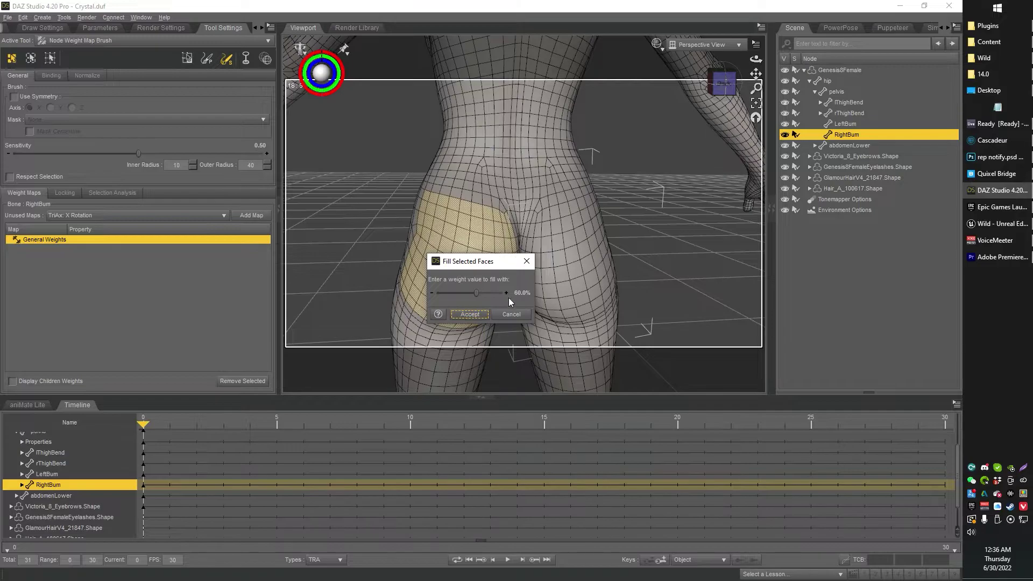
click(471, 316)
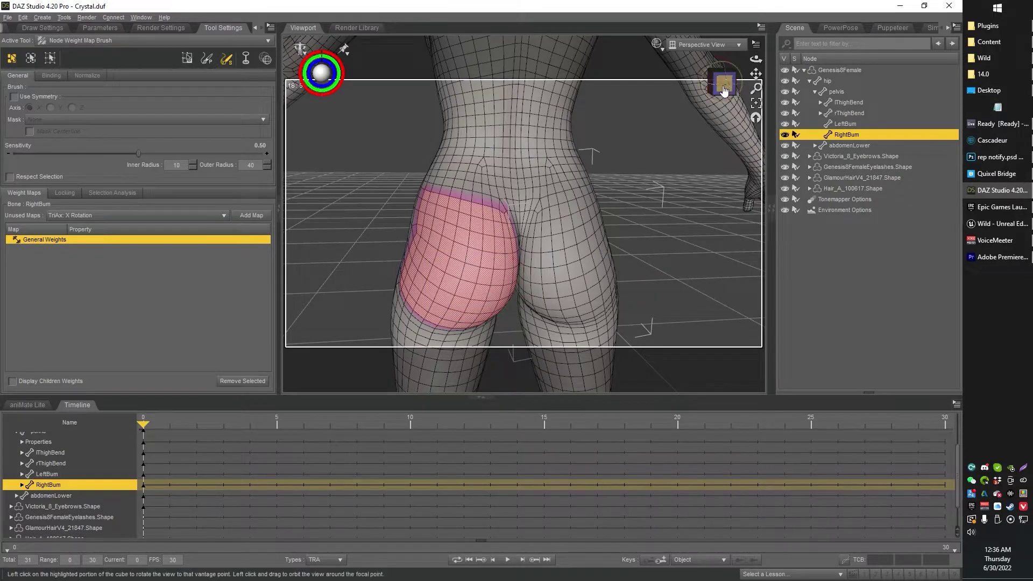
- Test the filled weights by translating the RightBum bone along its axes, and undo the test moves
mouse_move(723, 85)
mouse_down()
mouse_move(678, 87)
mouse_move(713, 96)
mouse_up()
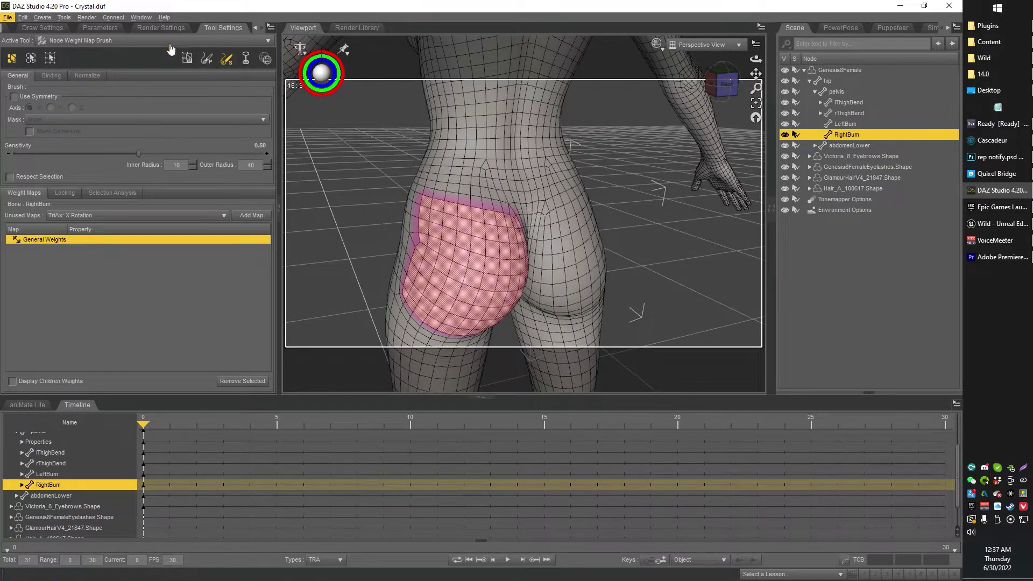
click(102, 28)
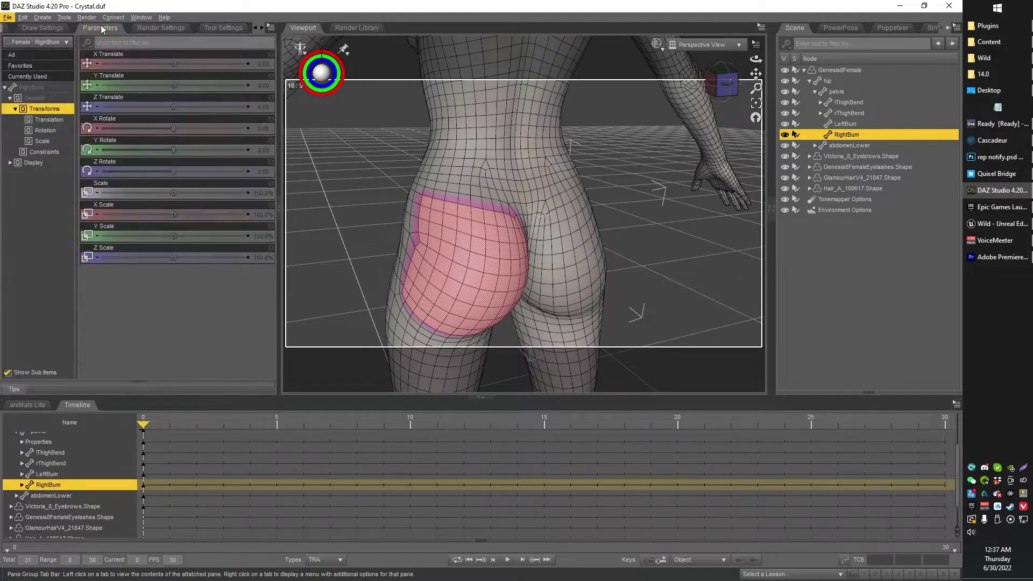
drag(172, 65, 178, 85)
key(ctrl+z)
key(ctrl+z)
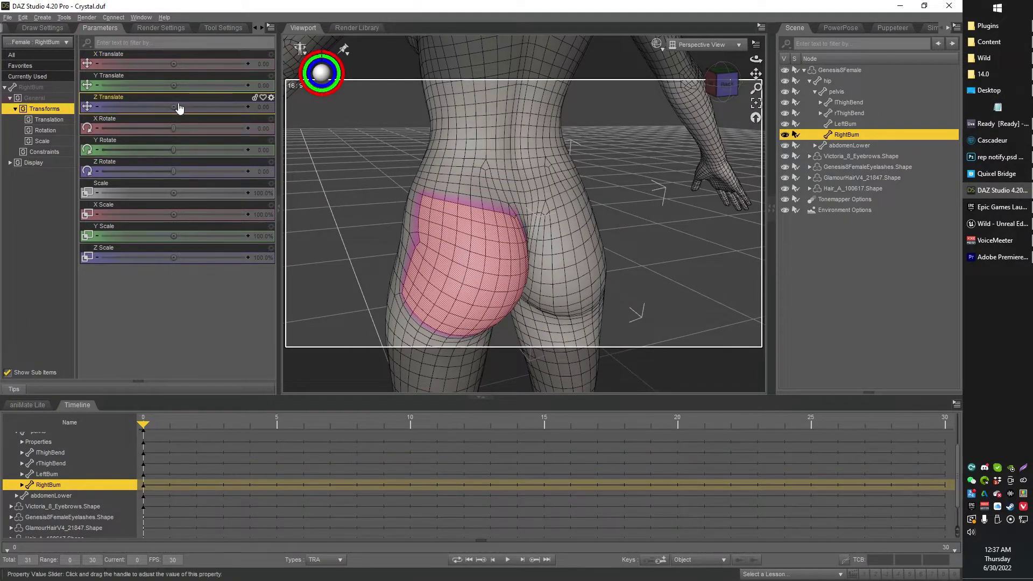
drag(177, 110, 355, 192)
- Smooth the RightBum weights along the upper edge and upper outer side of the buttock, undoing an unwanted stroke
click(222, 28)
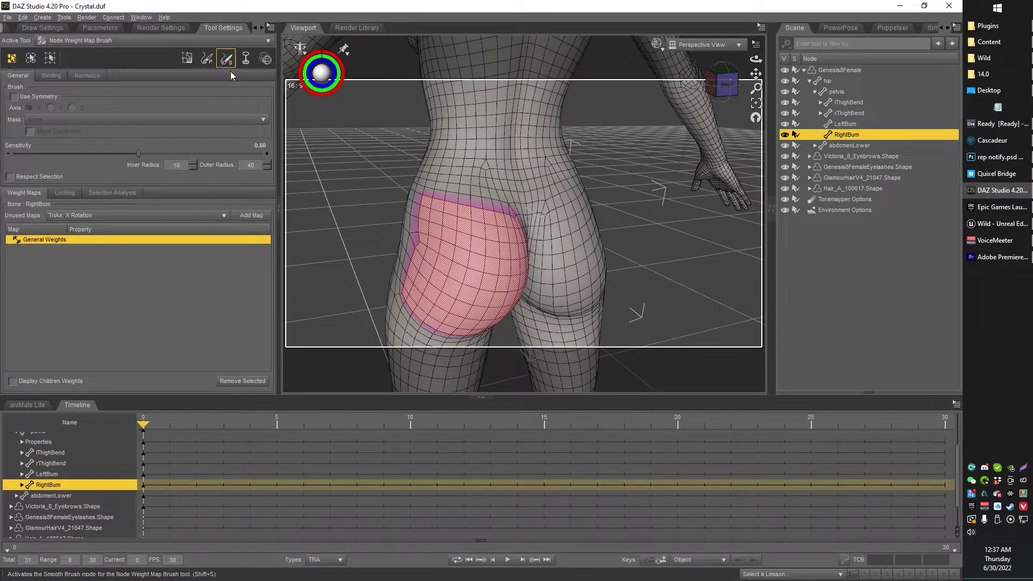
scroll(393, 230, down, 2)
scroll(393, 235, up, 5)
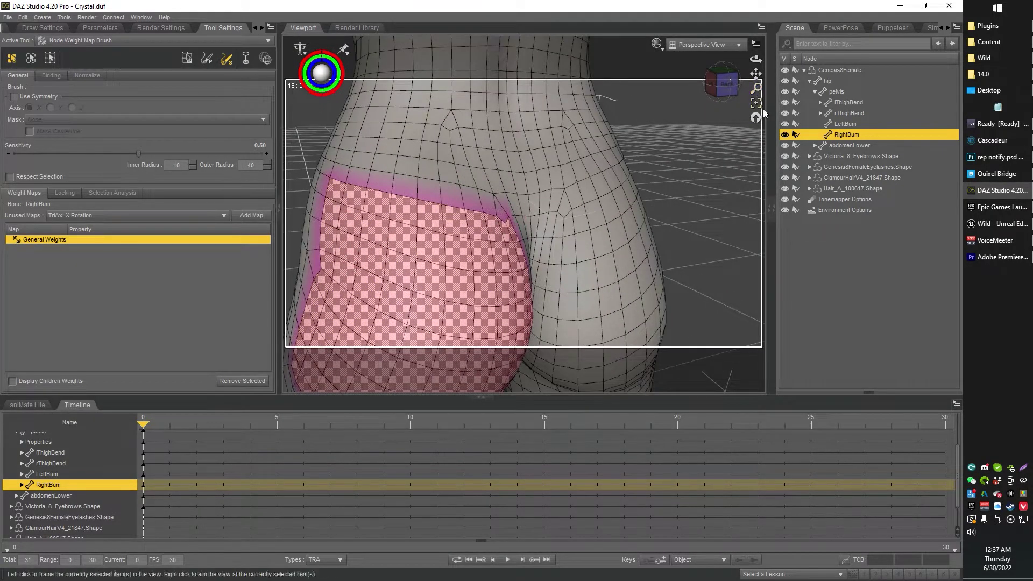
mouse_move(339, 182)
mouse_down()
mouse_move(409, 185)
mouse_move(496, 218)
mouse_move(467, 203)
mouse_up()
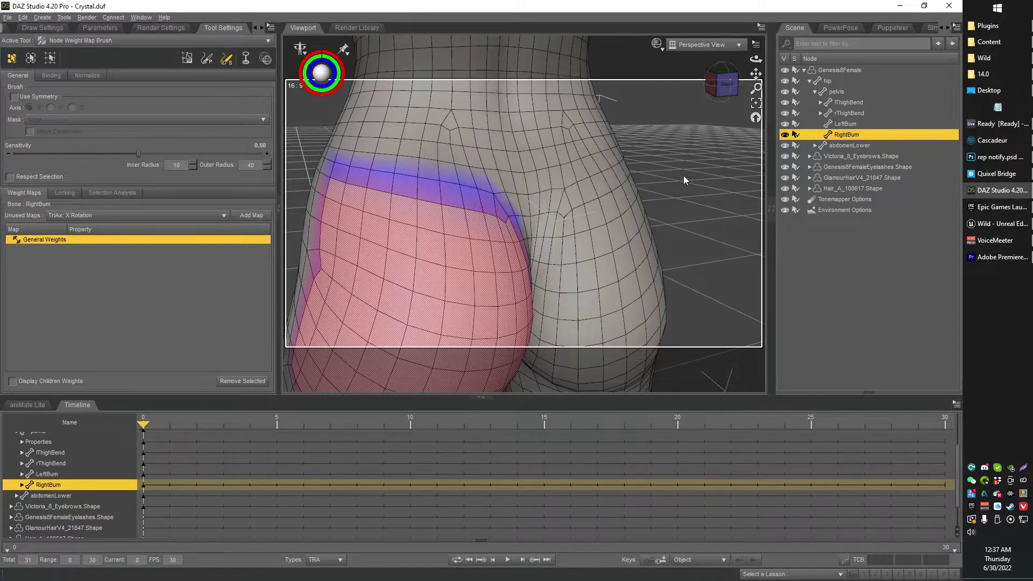
drag(720, 94, 743, 86)
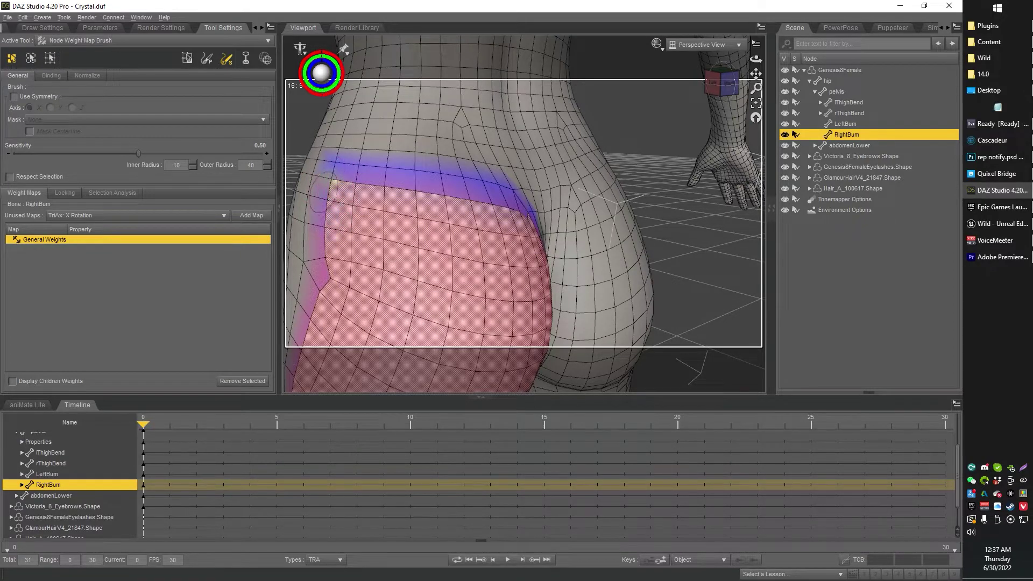
mouse_move(334, 226)
mouse_down()
mouse_move(330, 251)
mouse_move(346, 233)
mouse_move(344, 197)
mouse_up()
key(ctrl+z)
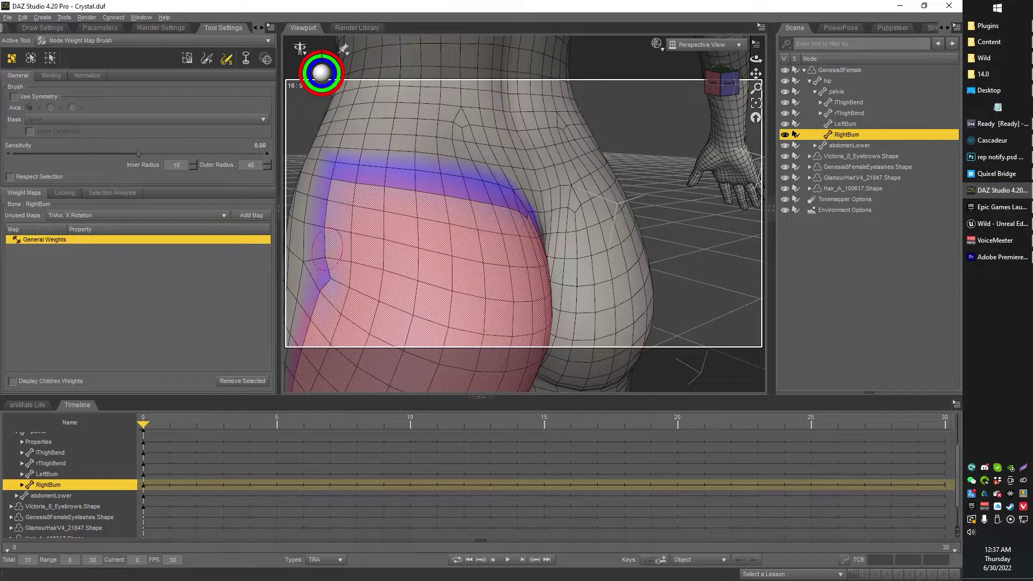
drag(324, 260, 324, 258)
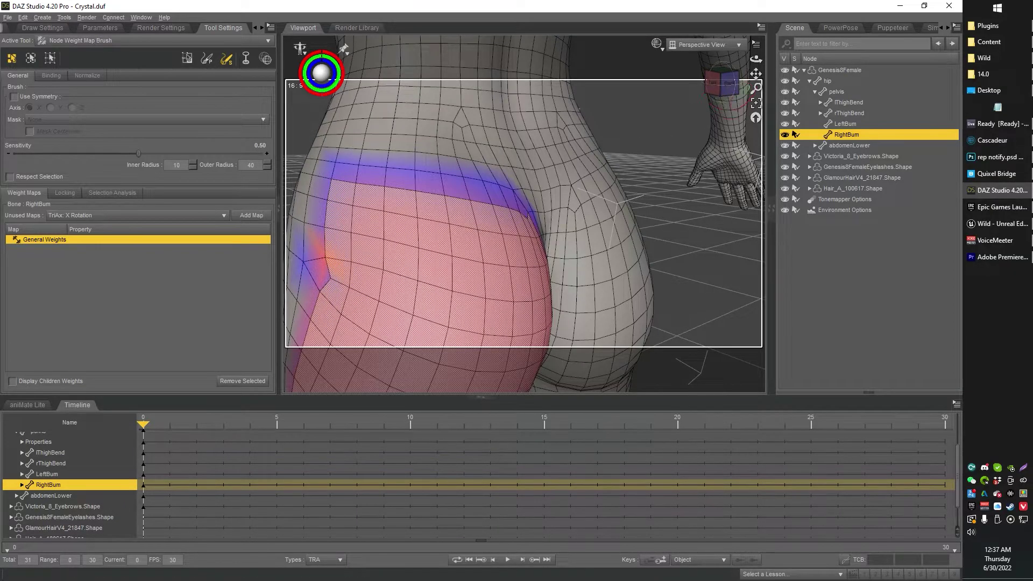
- Smooth the RightBum weights down the outer hip edge and around the lower outer corner of the buttock
drag(756, 74, 681, 153)
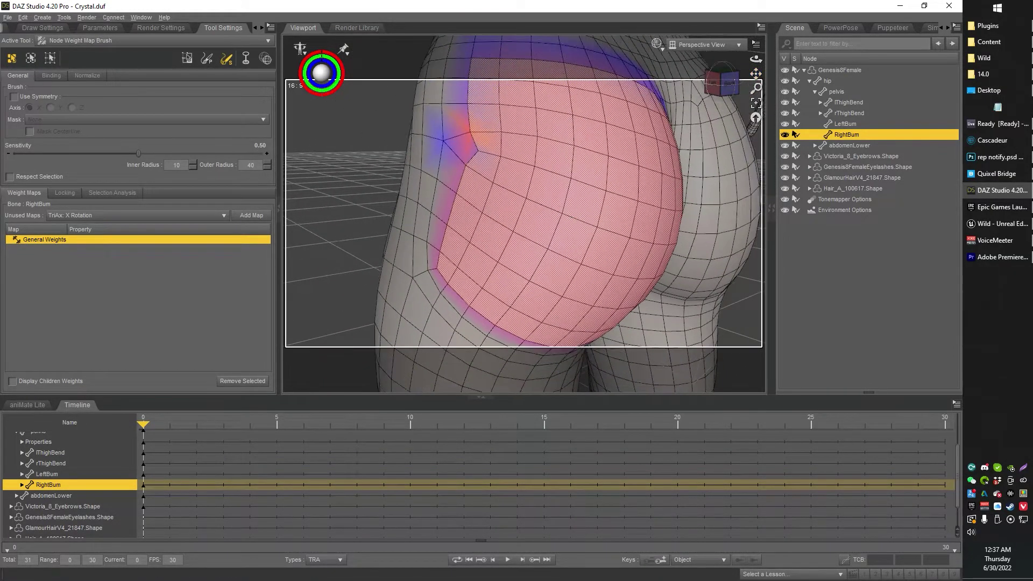
drag(470, 165, 456, 217)
mouse_move(451, 182)
mouse_down()
mouse_move(446, 259)
mouse_move(445, 229)
mouse_move(463, 237)
mouse_move(438, 211)
mouse_move(473, 218)
mouse_move(460, 207)
mouse_up()
drag(457, 132, 463, 125)
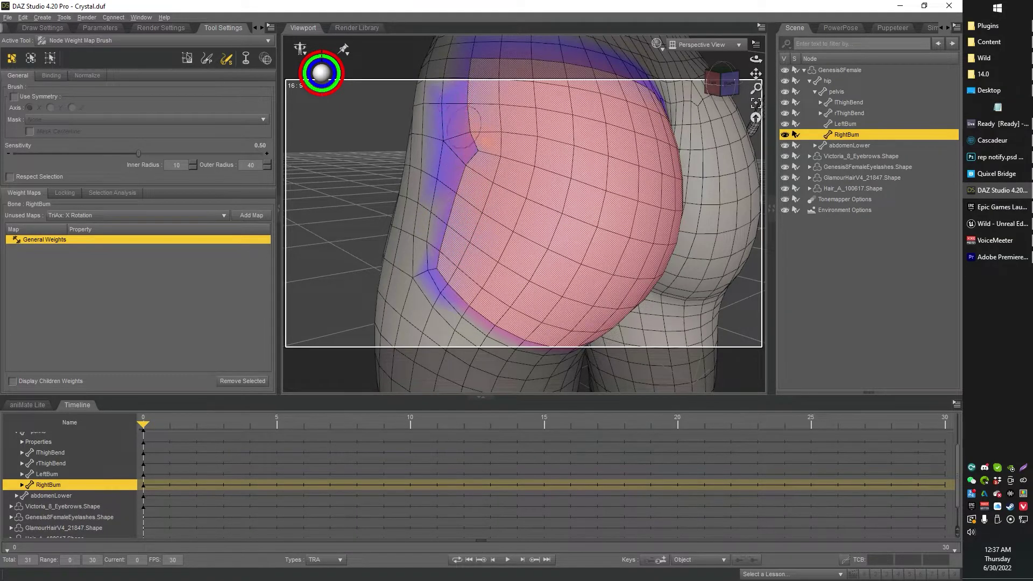
mouse_move(452, 267)
mouse_down()
mouse_move(446, 253)
mouse_move(468, 291)
mouse_move(531, 323)
mouse_up()
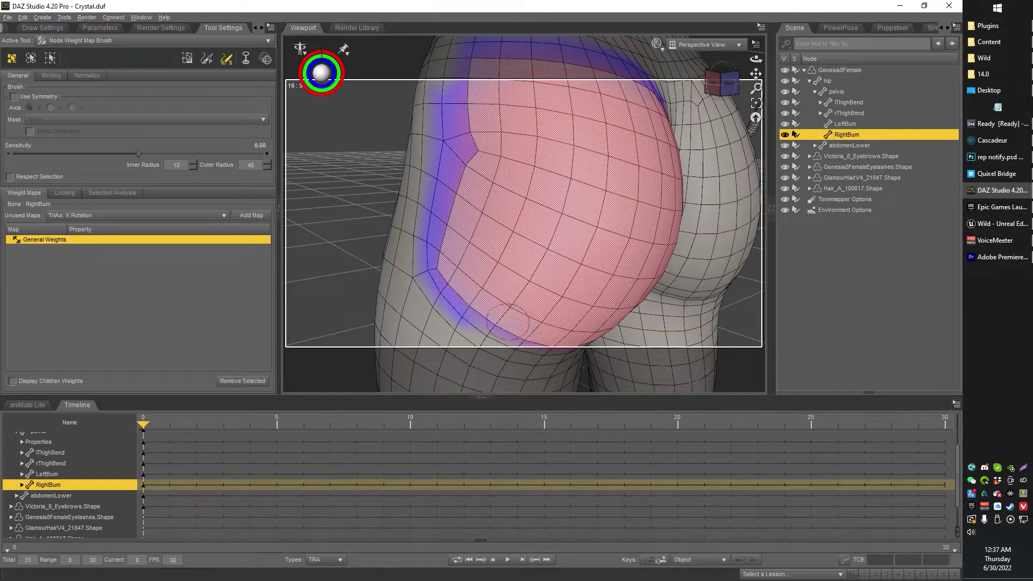
- Smooth the RightBum weights along the underside of the buttock and up its inner edge beside the cleft
click(722, 82)
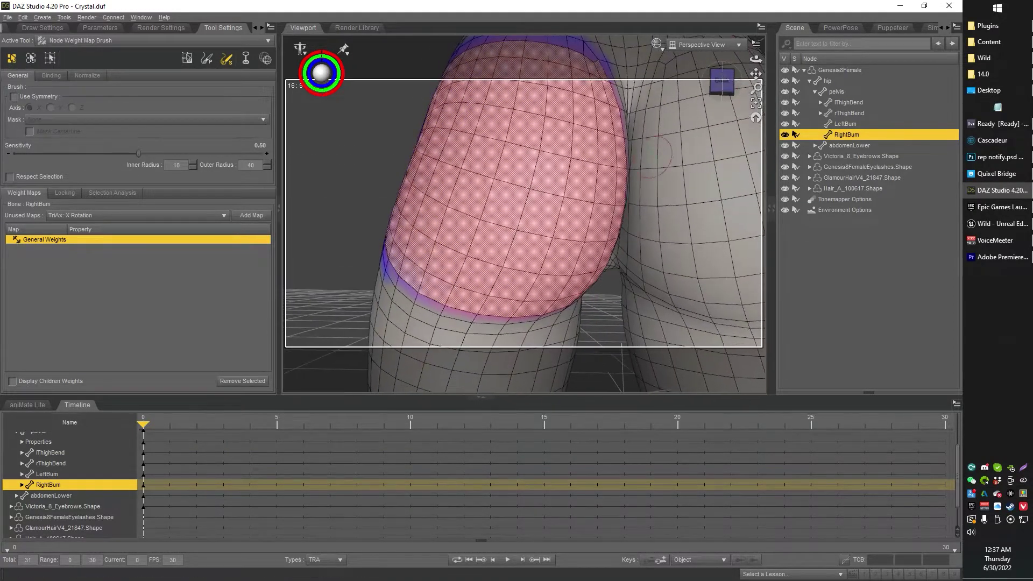
mouse_move(413, 277)
mouse_down()
mouse_move(398, 288)
mouse_move(421, 281)
mouse_up()
drag(479, 307, 529, 311)
drag(720, 88, 686, 90)
drag(542, 273, 524, 296)
drag(526, 256, 534, 101)
drag(728, 85, 744, 106)
drag(583, 135, 581, 127)
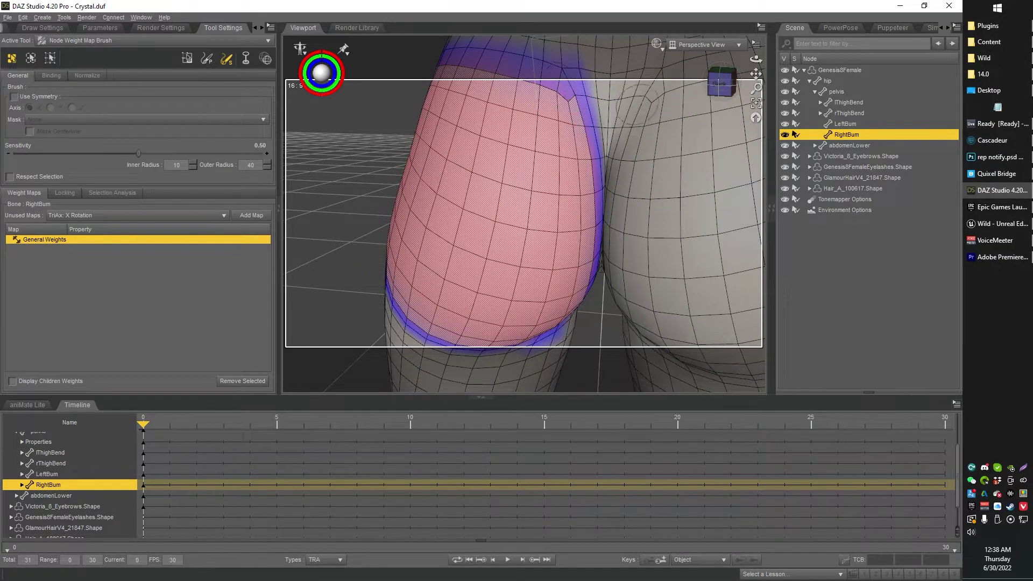
drag(722, 84, 716, 86)
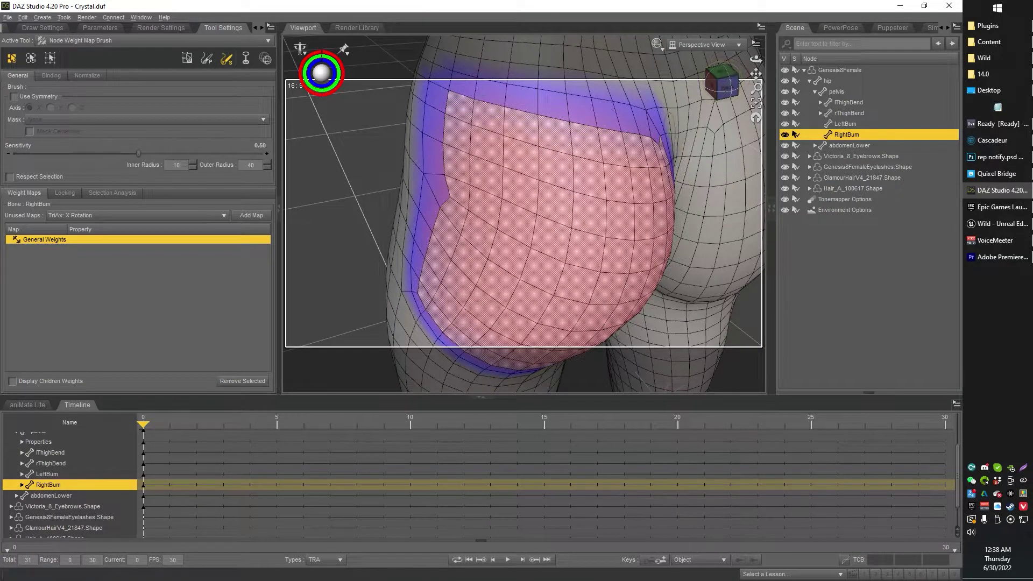
scroll(646, 156, down, 3)
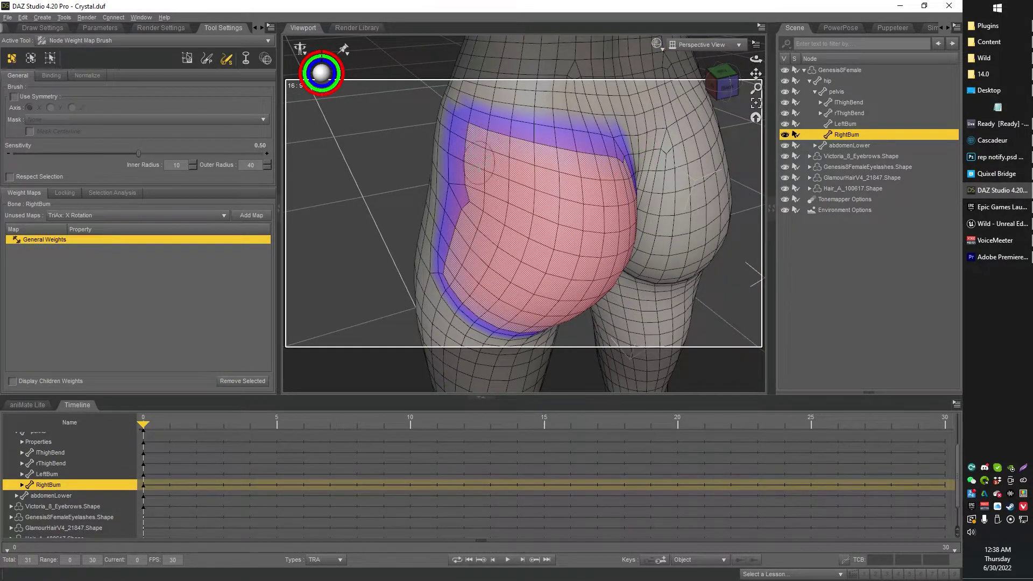
click(723, 89)
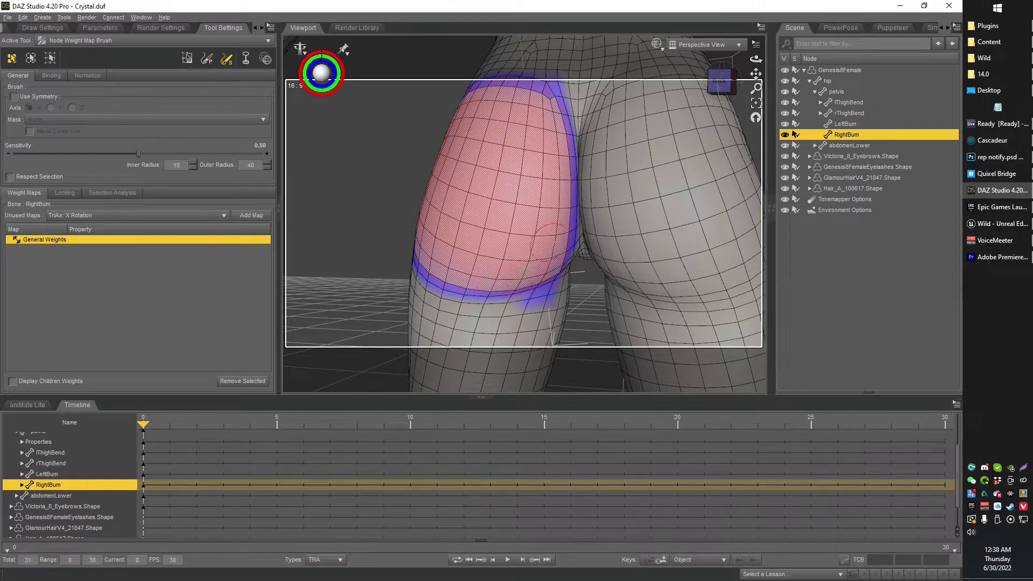
- Test the smoothed weights with the RightBum bone's X Translate at about -3.74, and reset it to 0
click(100, 28)
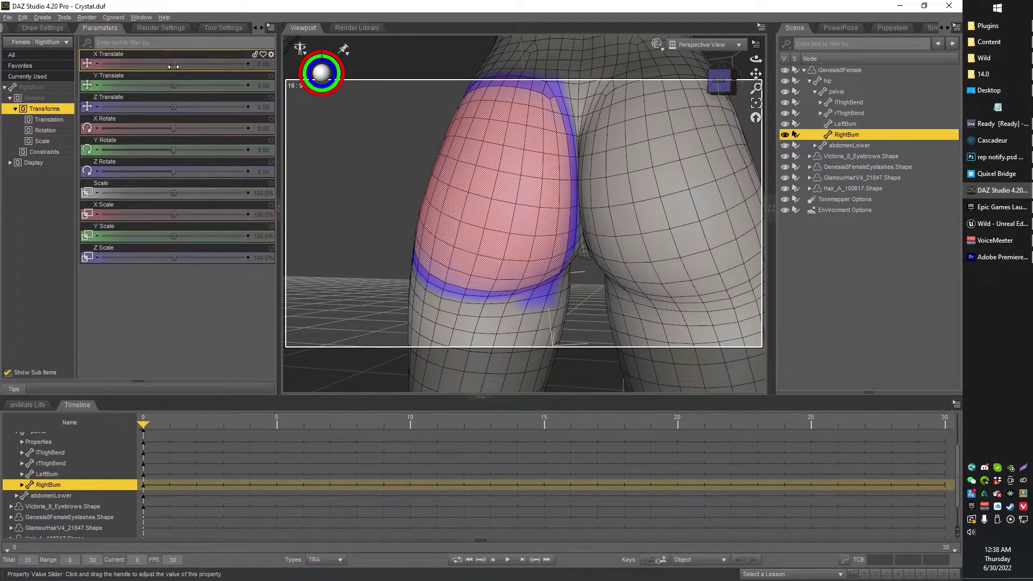
mouse_move(173, 66)
mouse_down()
mouse_move(188, 65)
mouse_move(160, 65)
mouse_up()
mouse_move(720, 83)
mouse_down()
mouse_move(718, 105)
mouse_move(711, 84)
mouse_up()
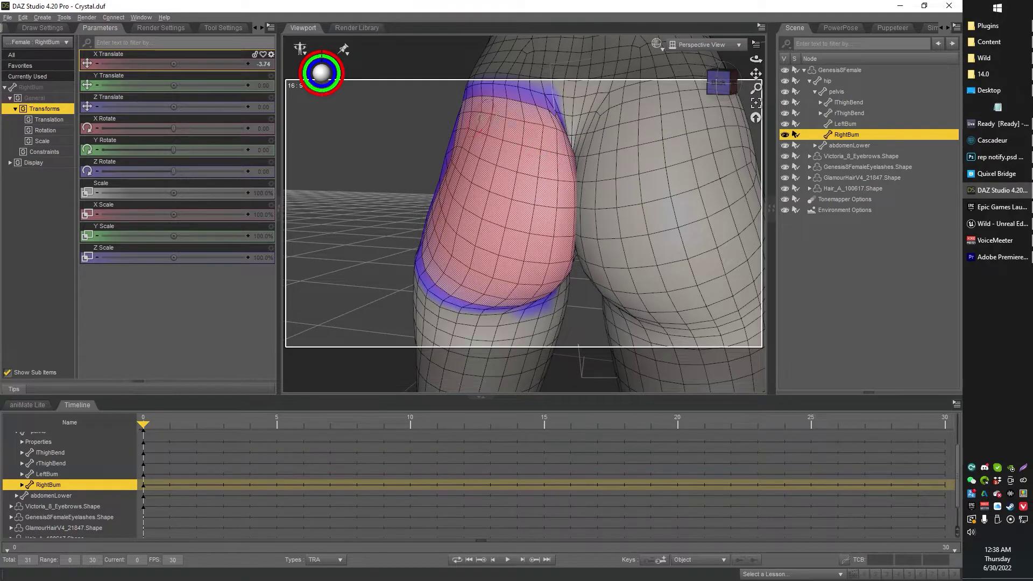
drag(721, 82, 716, 84)
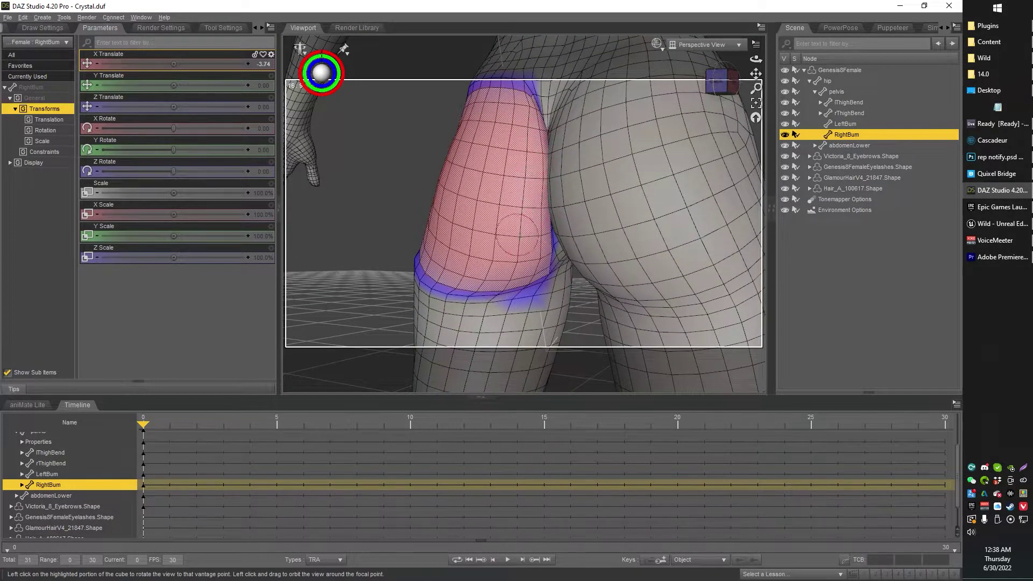
drag(494, 289, 492, 293)
drag(720, 85, 742, 90)
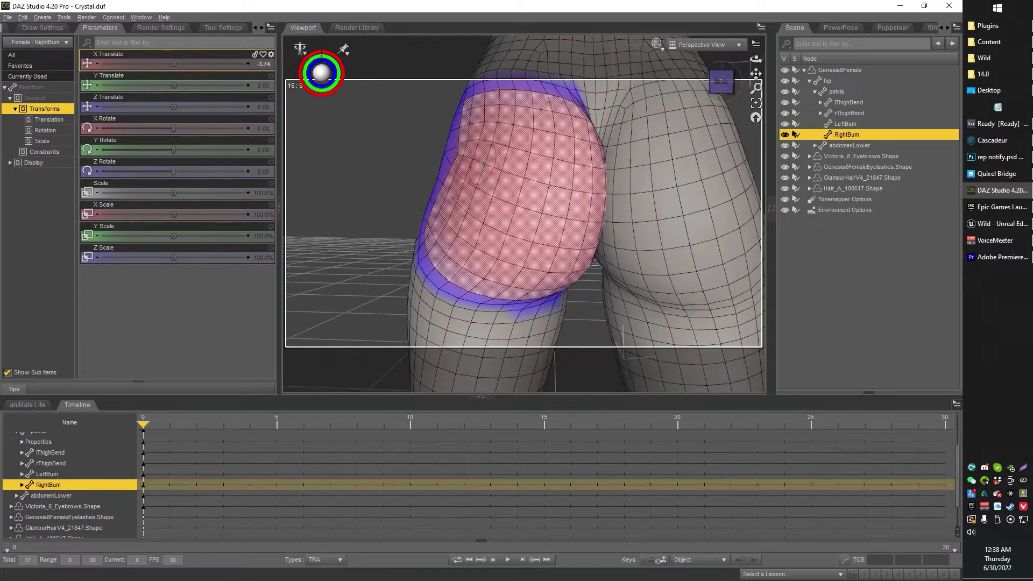
click(263, 64)
text(0)
key(Return)
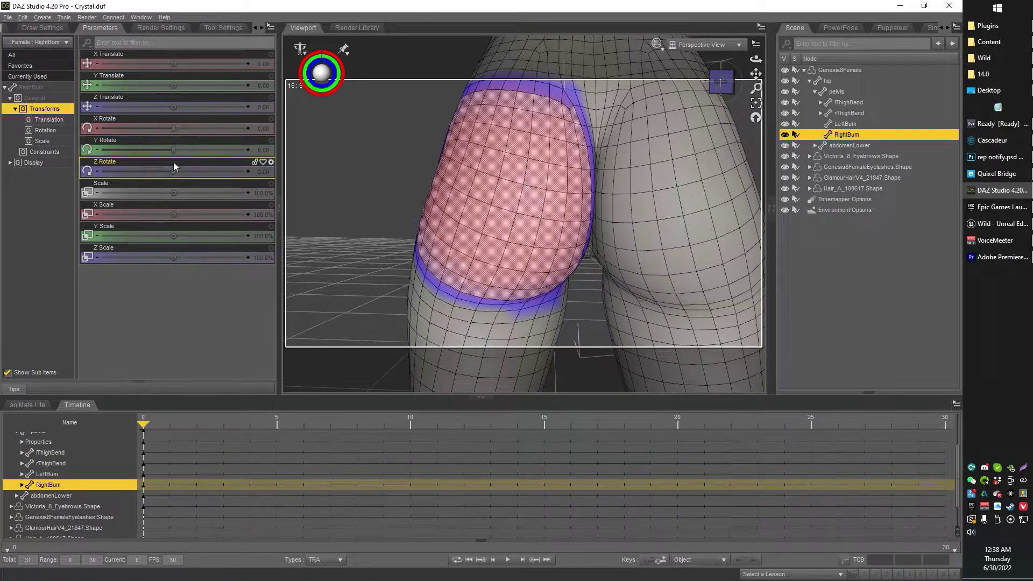
- Test the deformation with the RightBum bone's Z Rotate at about 25.71, and reset the rotation to zero
mouse_move(174, 171)
mouse_down()
mouse_move(161, 171)
mouse_move(183, 172)
mouse_up()
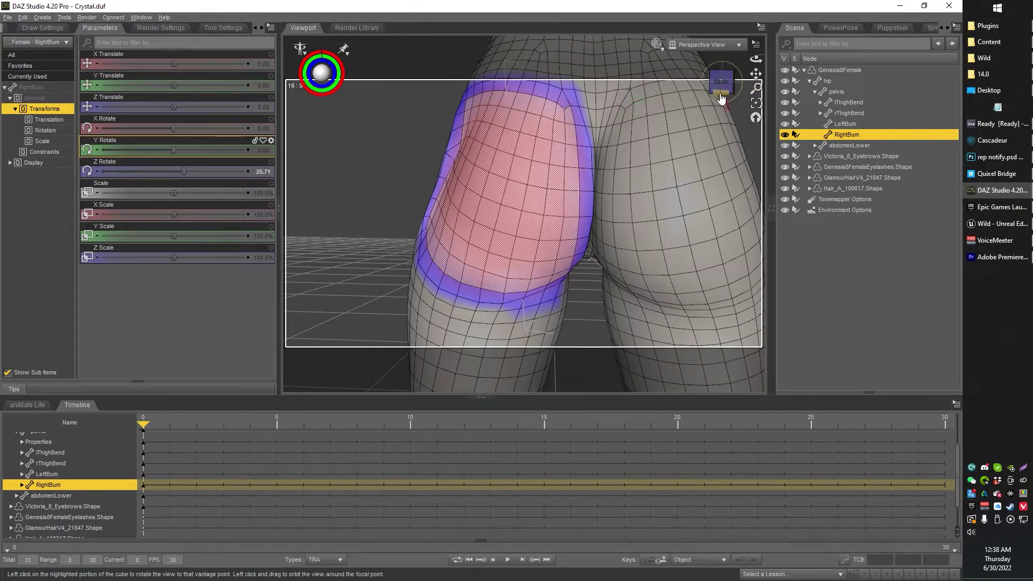
drag(723, 99, 711, 100)
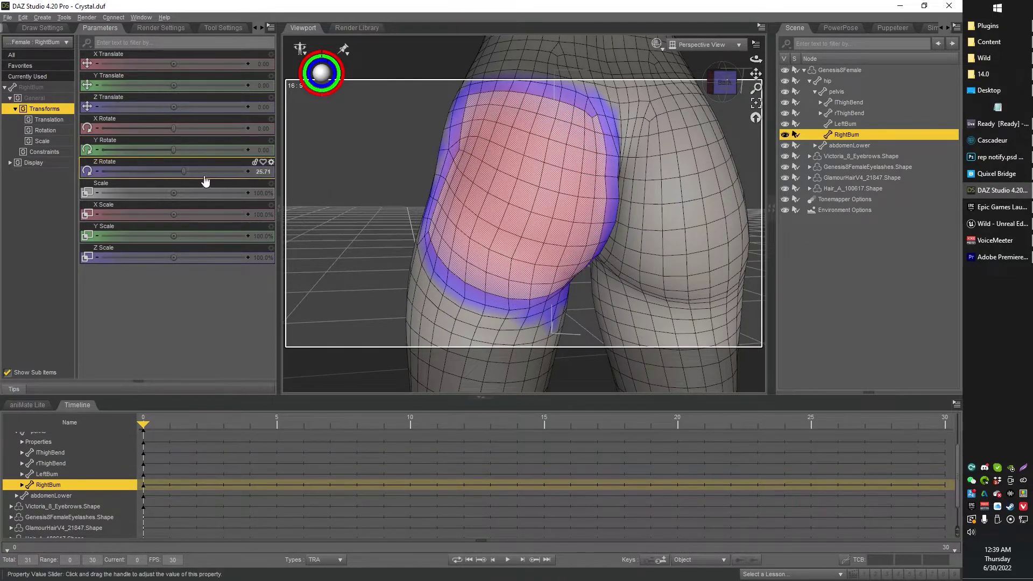
click(253, 175)
key(Return)
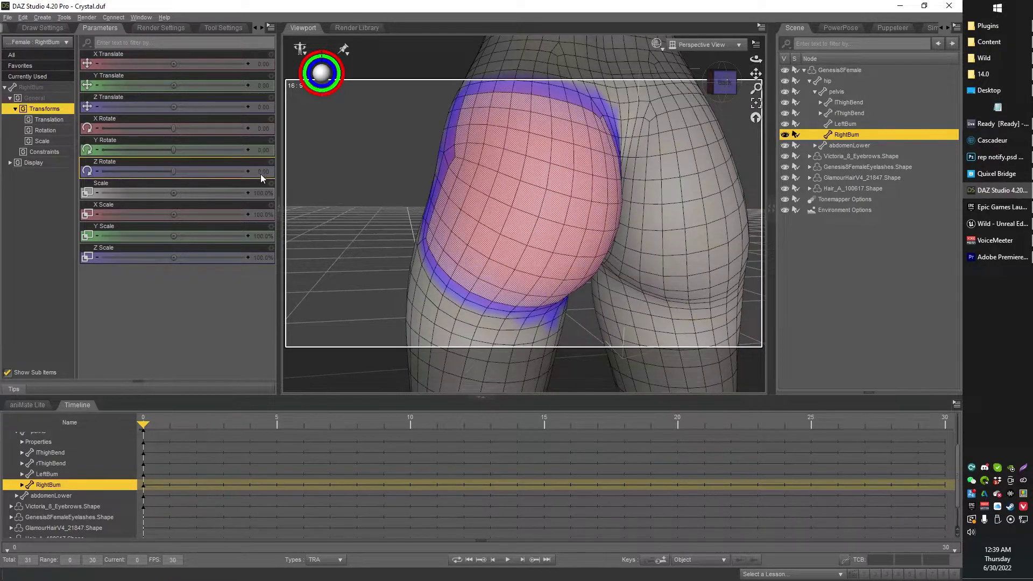
- Test the deformation with the RightBum bone's X Rotate at about 47.37 and Z Translate at about -5.04, and reset both to 0
drag(173, 128, 194, 140)
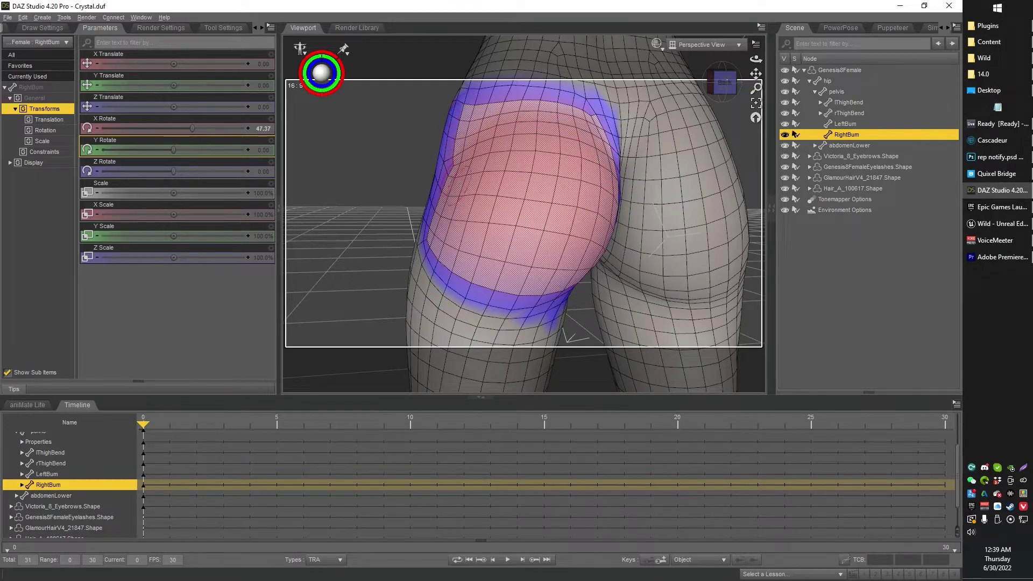
drag(178, 111, 163, 111)
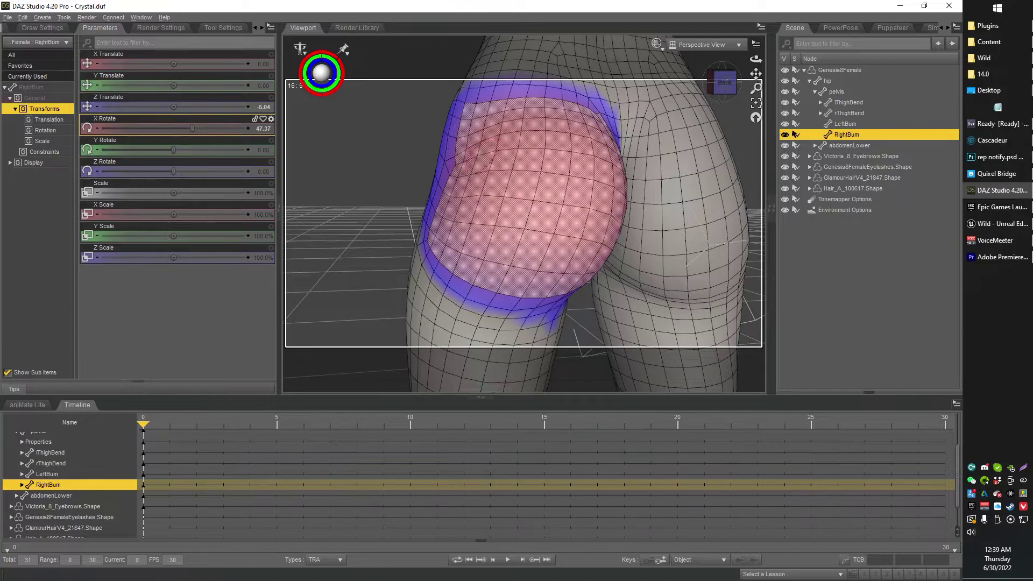
click(263, 128)
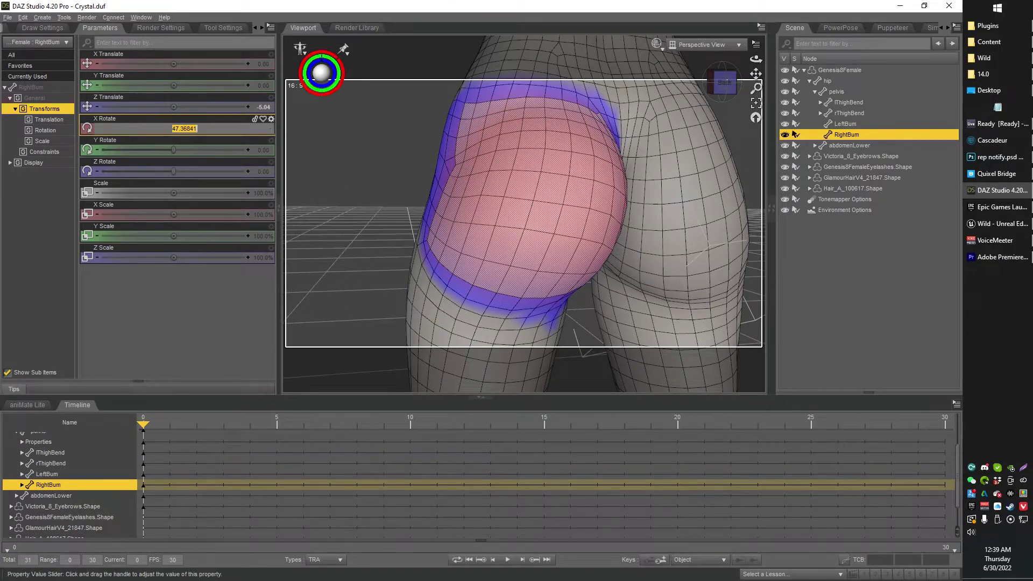
text(0)
key(Return)
click(263, 107)
text(0)
key(Return)
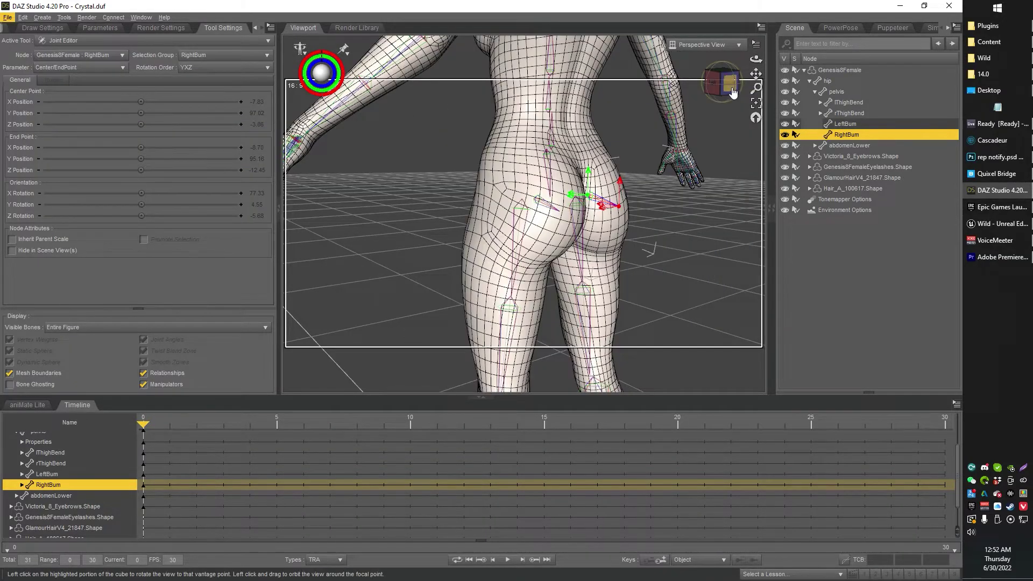
- Activate the Node Weight Map Brush for the RightBum bone and clear the current geometry selection
click(733, 93)
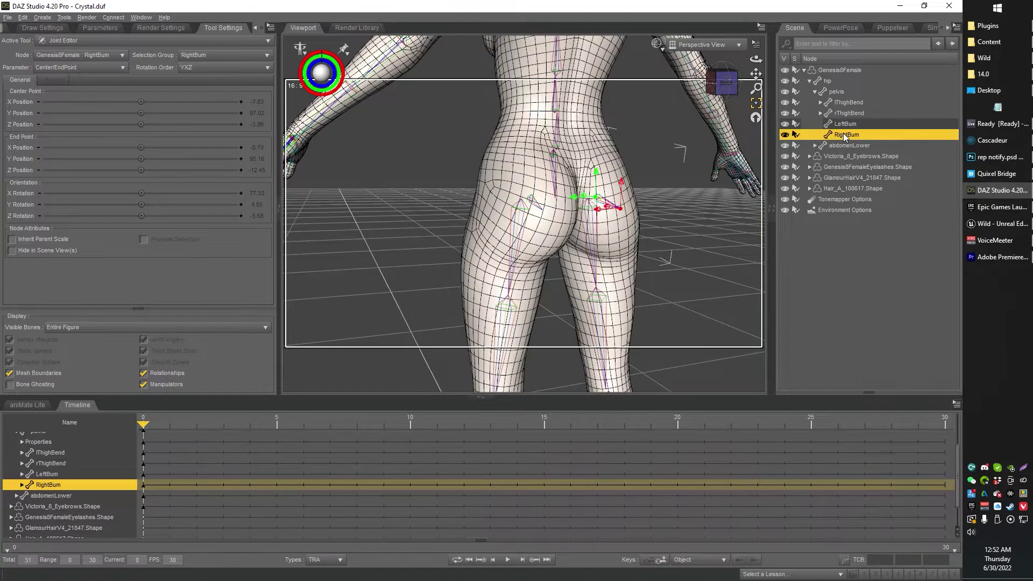
click(83, 44)
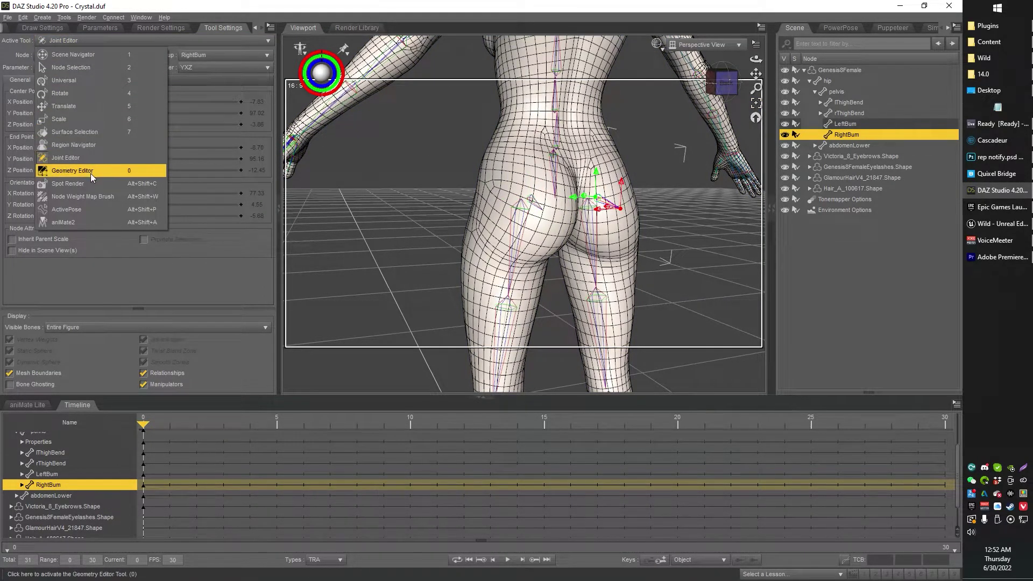
click(99, 197)
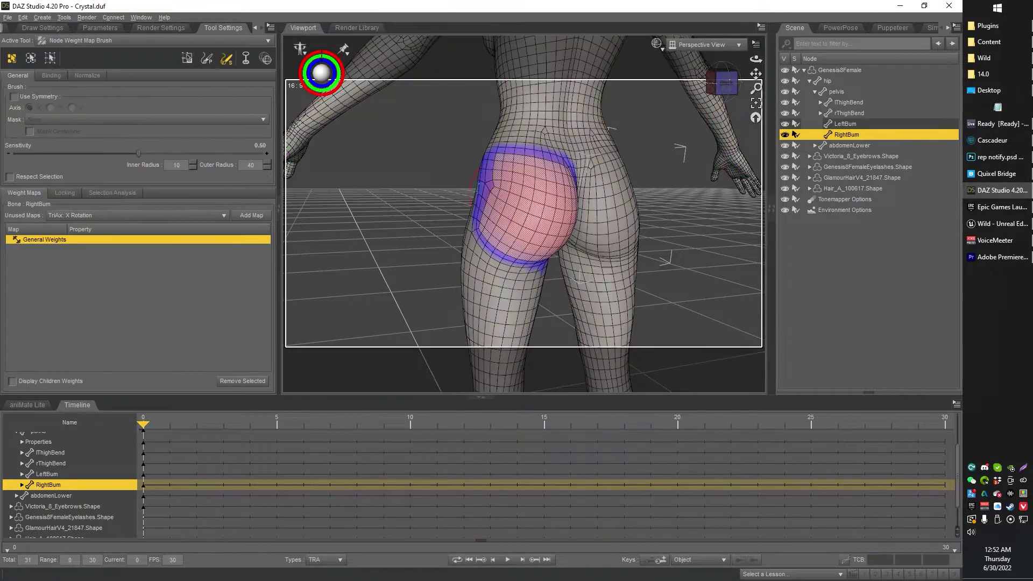
right_click(649, 163)
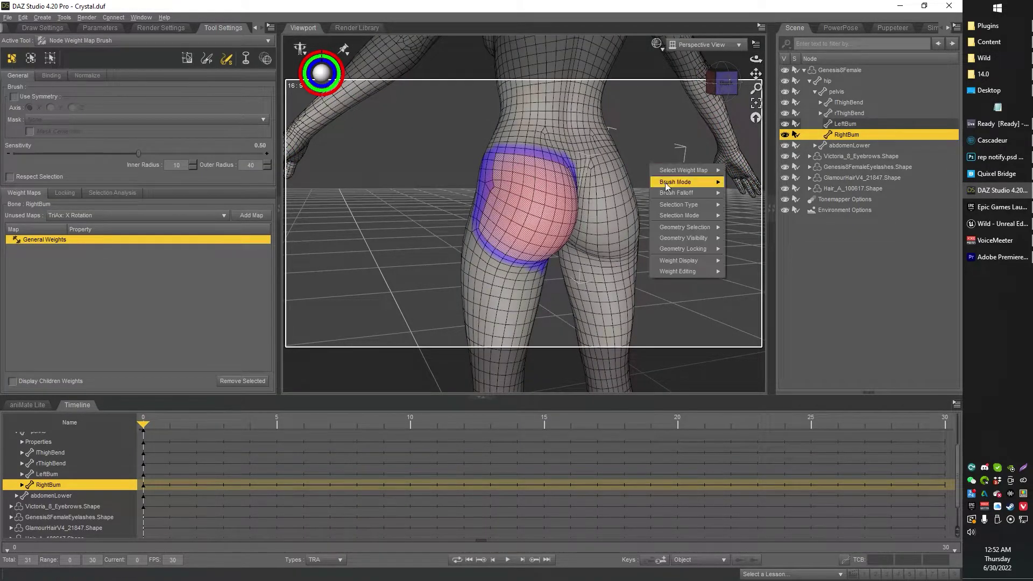
mouse_move(696, 231)
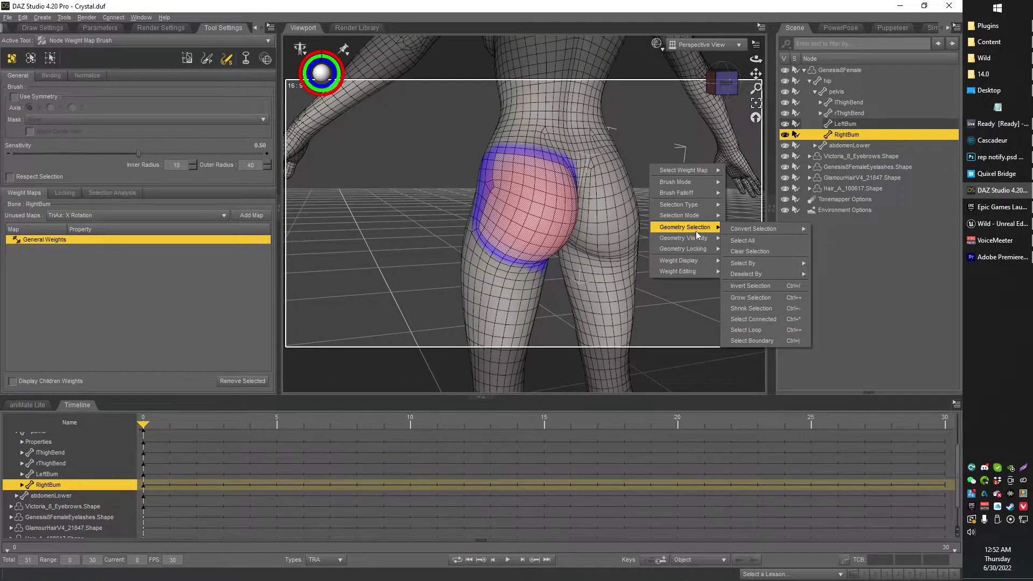
click(747, 249)
- Select the RightBum face group and fill its faces in the RightBum bone's General Weights map
right_click(660, 133)
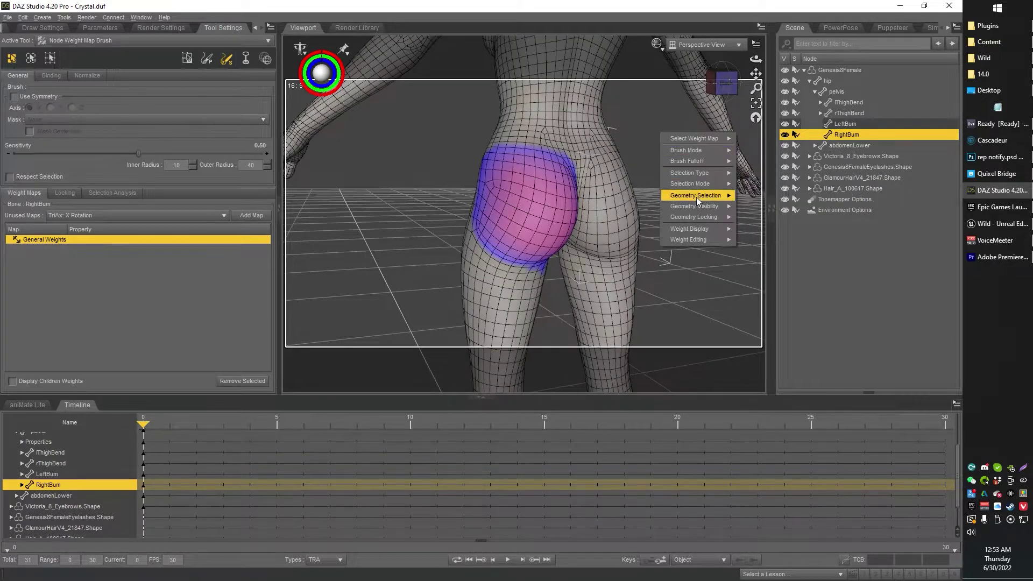
mouse_move(696, 197)
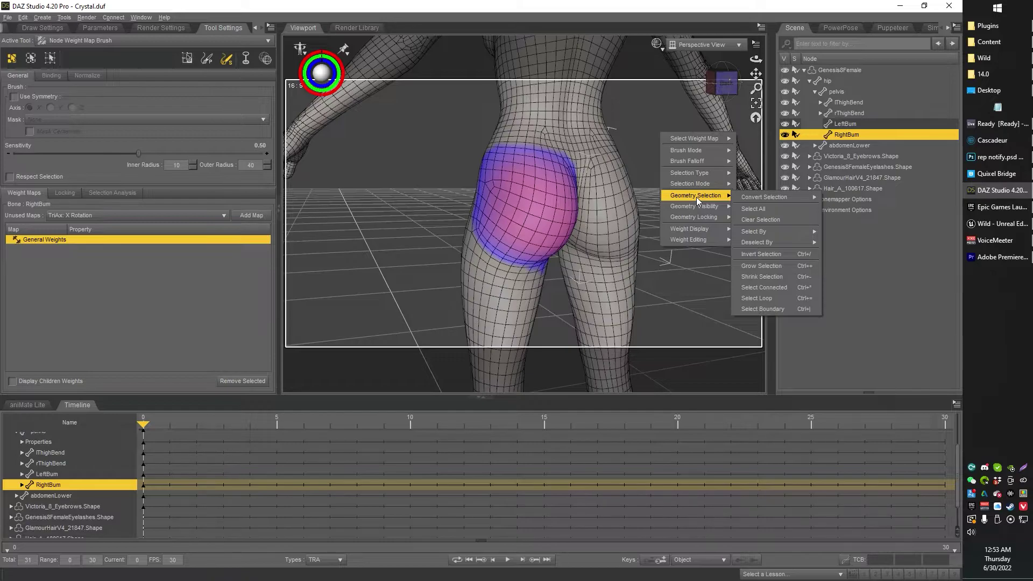
mouse_move(770, 234)
mouse_move(841, 235)
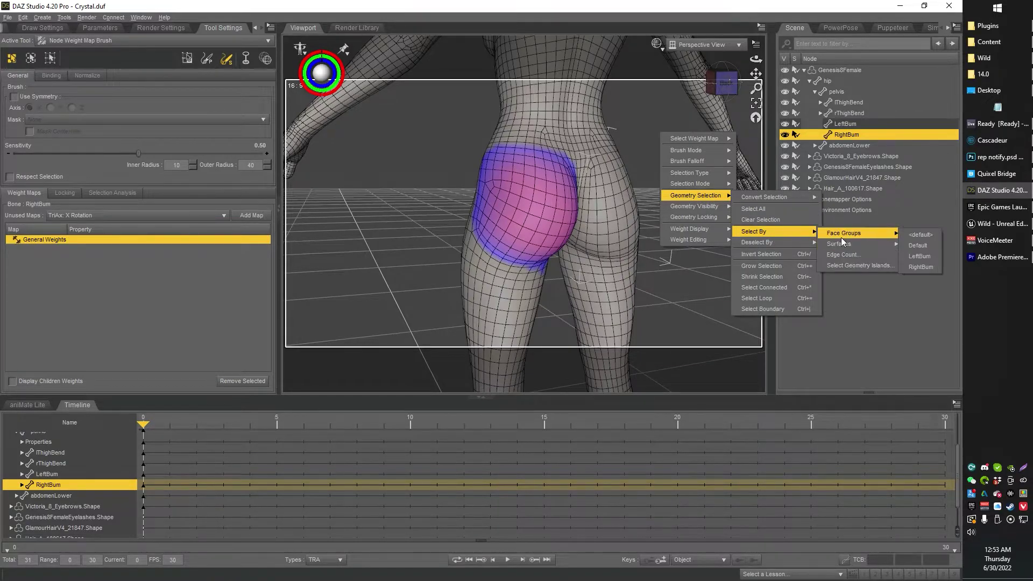
click(920, 267)
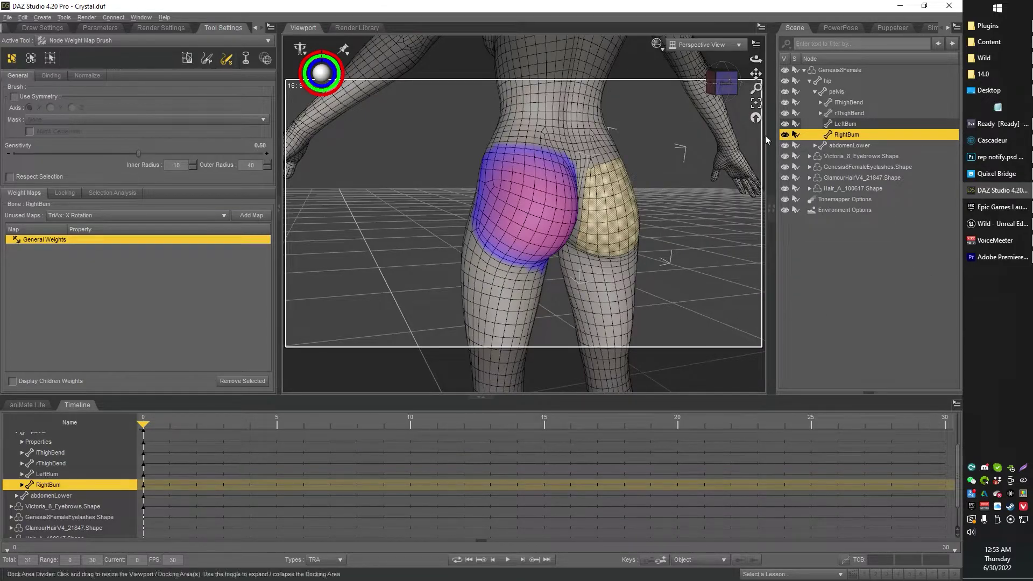
click(721, 84)
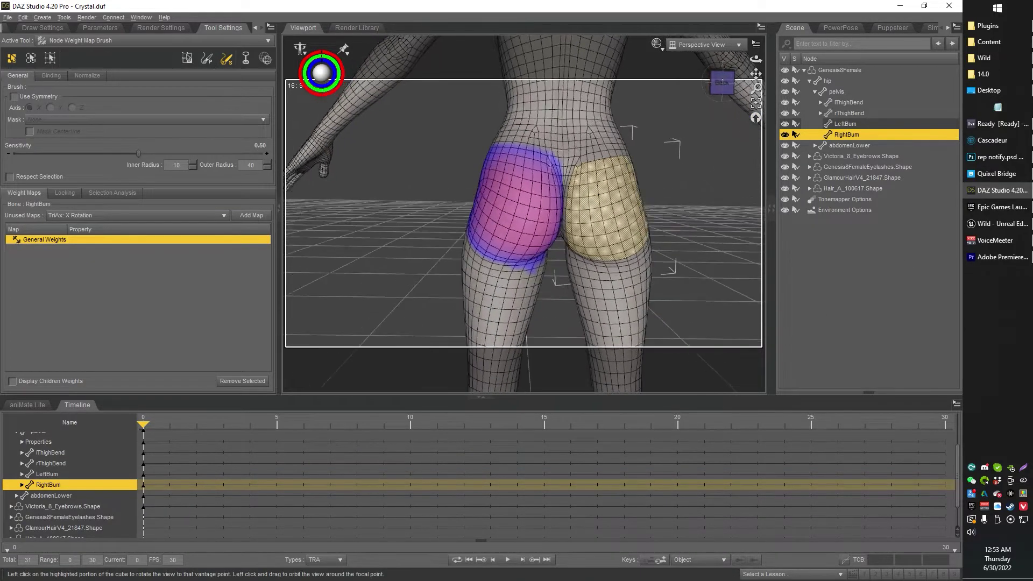
right_click(684, 188)
click(53, 234)
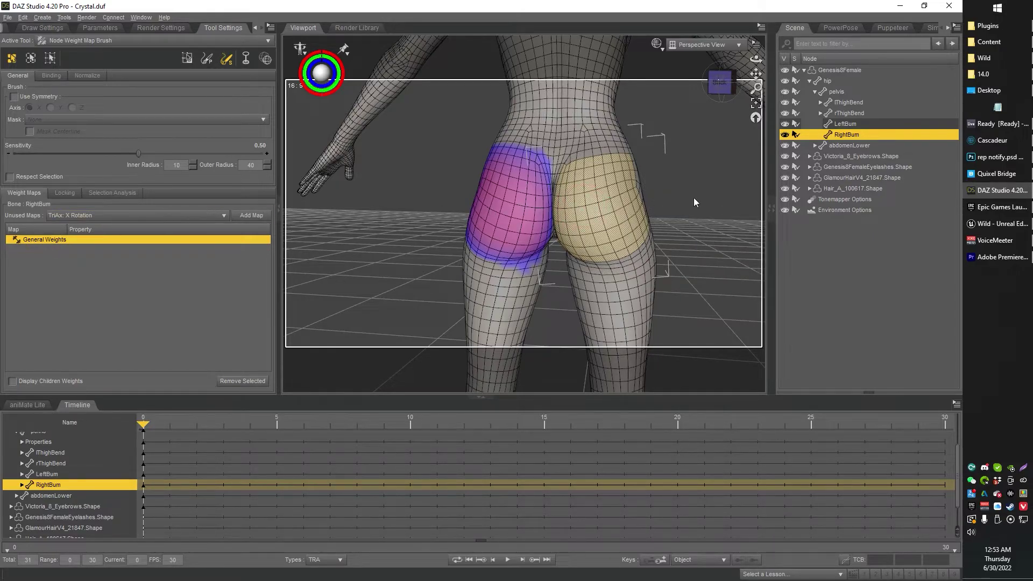
right_click(681, 187)
mouse_move(726, 294)
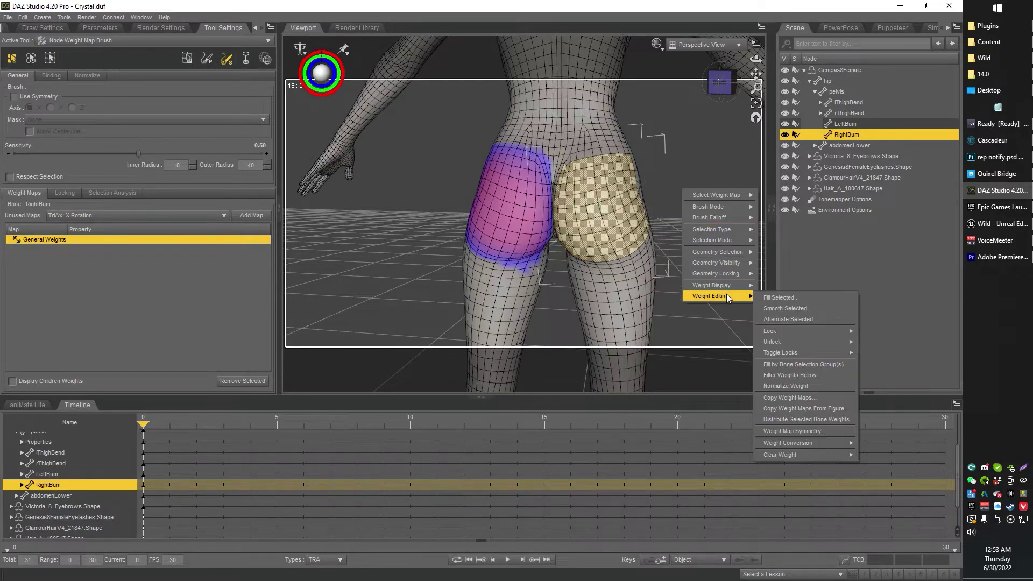
click(775, 298)
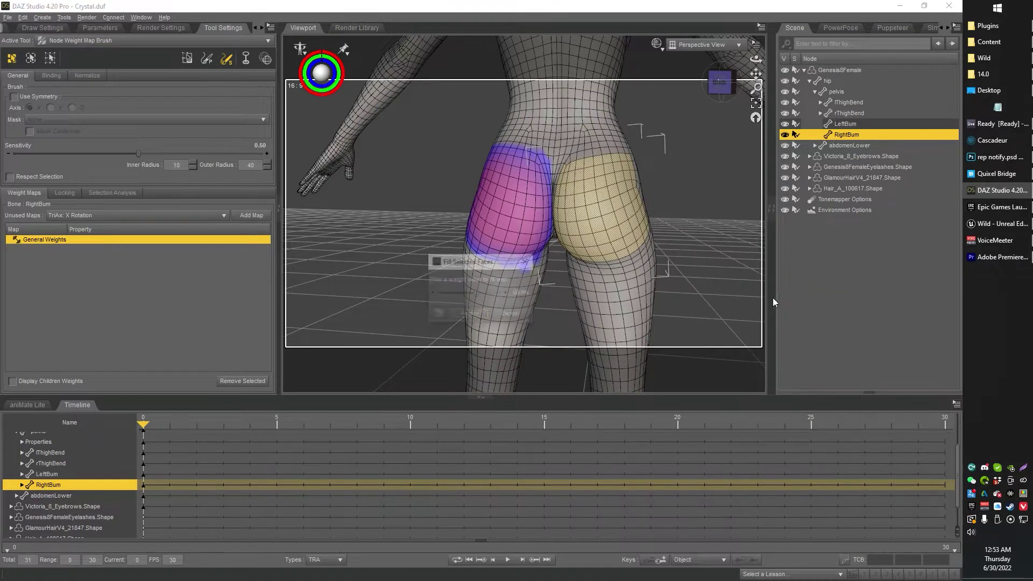
click(469, 314)
drag(725, 88, 676, 127)
scroll(676, 126, down, 3)
scroll(686, 115, up, 3)
drag(756, 74, 698, 117)
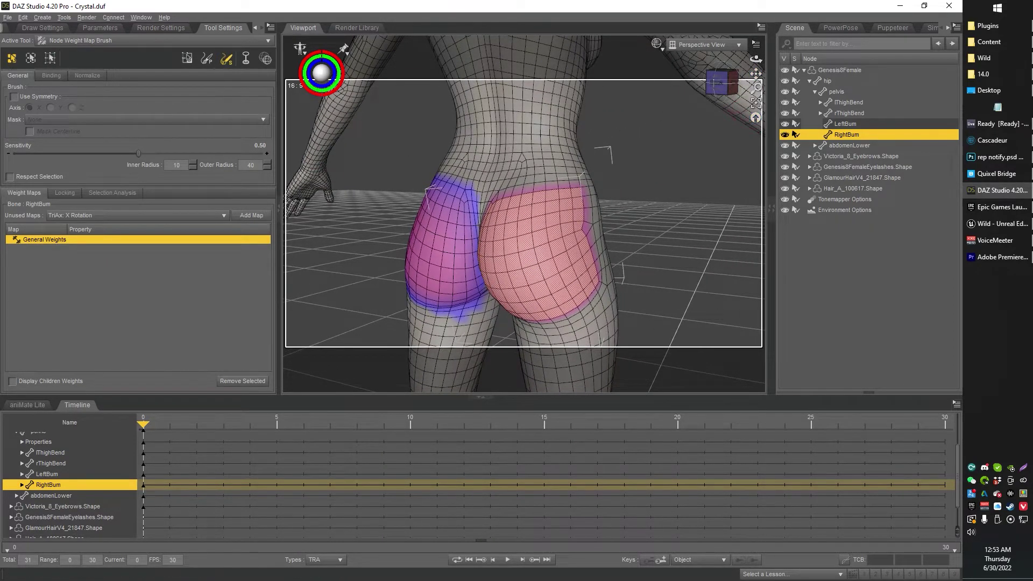
click(717, 84)
scroll(593, 201, down, 2)
scroll(578, 210, up, 4)
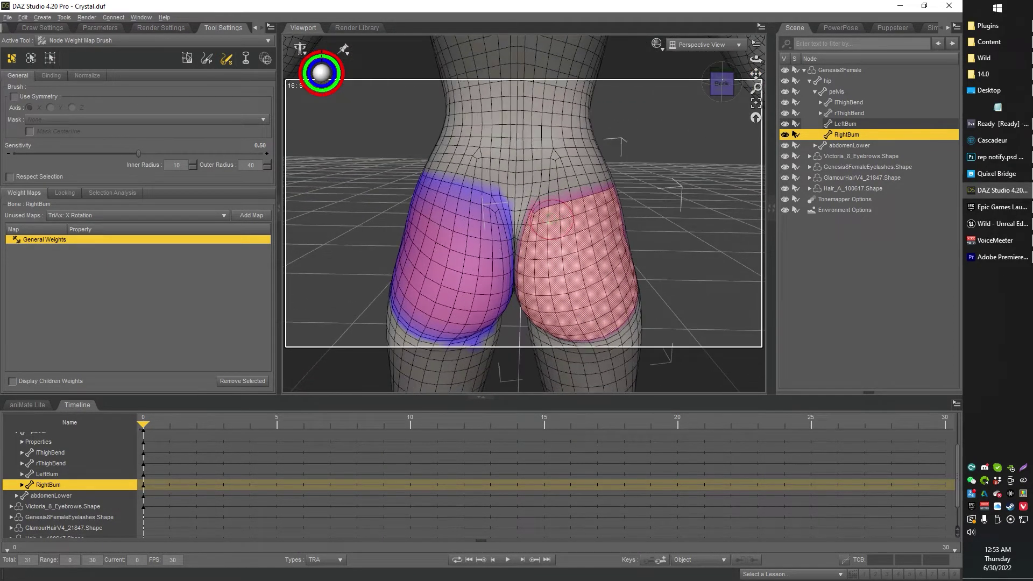
mouse_move(551, 219)
mouse_down()
mouse_move(539, 216)
mouse_move(566, 199)
mouse_move(542, 206)
mouse_up()
key(ctrl+z)
key(ctrl+z)
key(ctrl+z)
- Smooth the RightBum weights along the upper edge of the figure's right buttock, from the cleft to the upper outer corner
scroll(700, 156, down, 2)
scroll(674, 186, up, 2)
scroll(674, 185, up, 3)
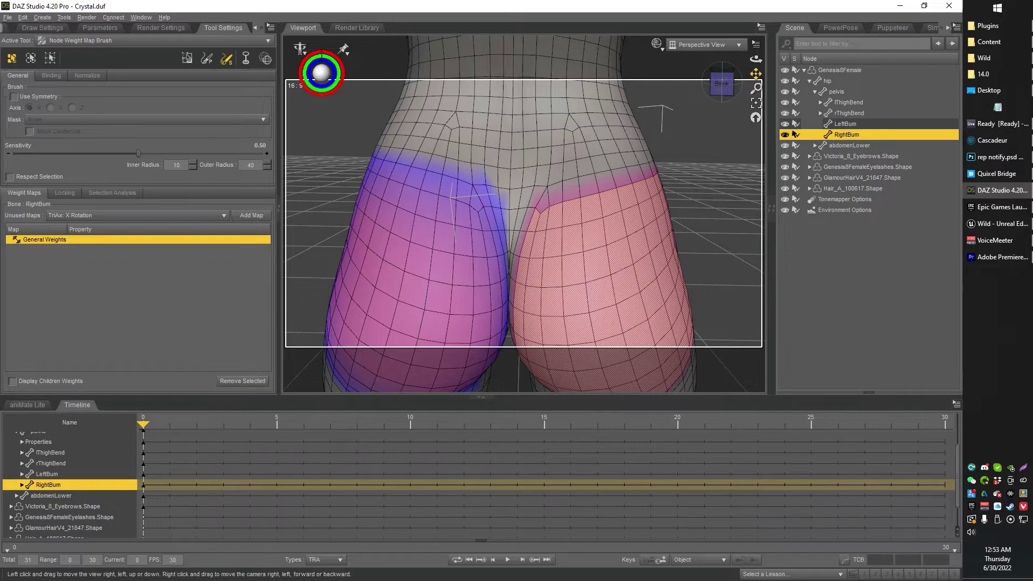
drag(756, 73, 738, 45)
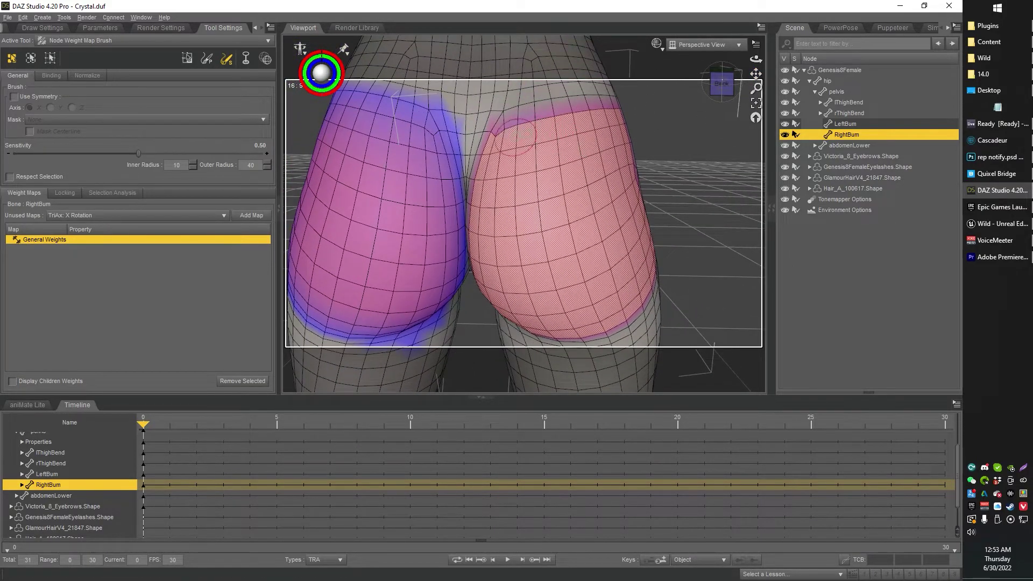
mouse_move(500, 147)
mouse_down()
mouse_move(484, 207)
mouse_move(538, 128)
mouse_up()
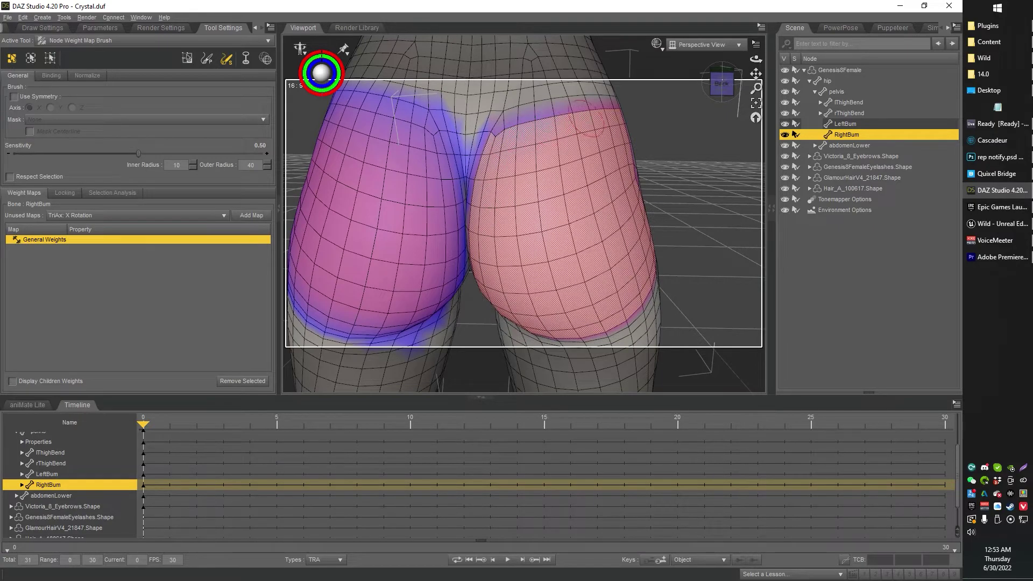
drag(722, 84, 700, 88)
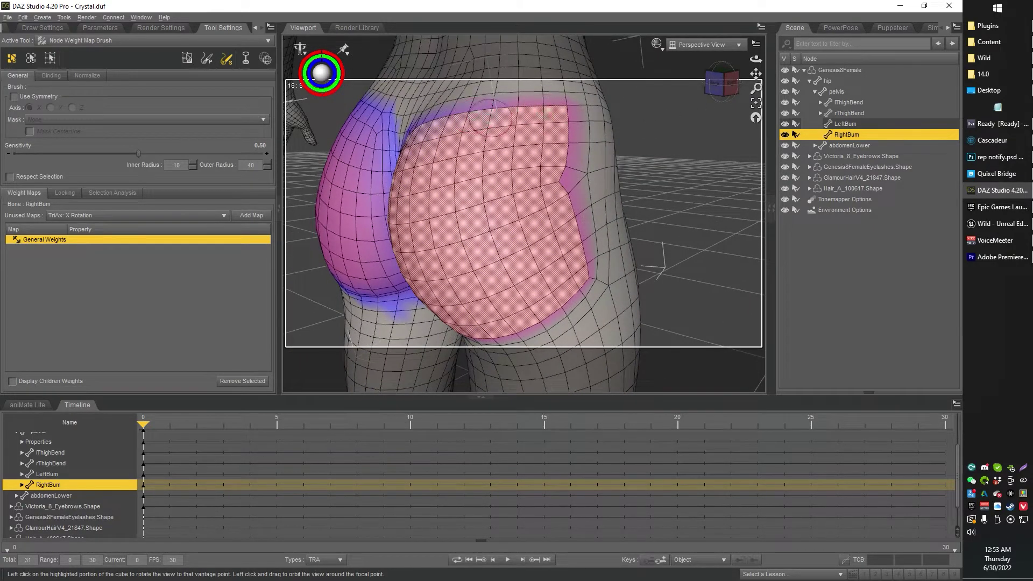
mouse_move(493, 105)
mouse_down()
mouse_move(550, 108)
mouse_move(569, 133)
mouse_move(552, 119)
mouse_up()
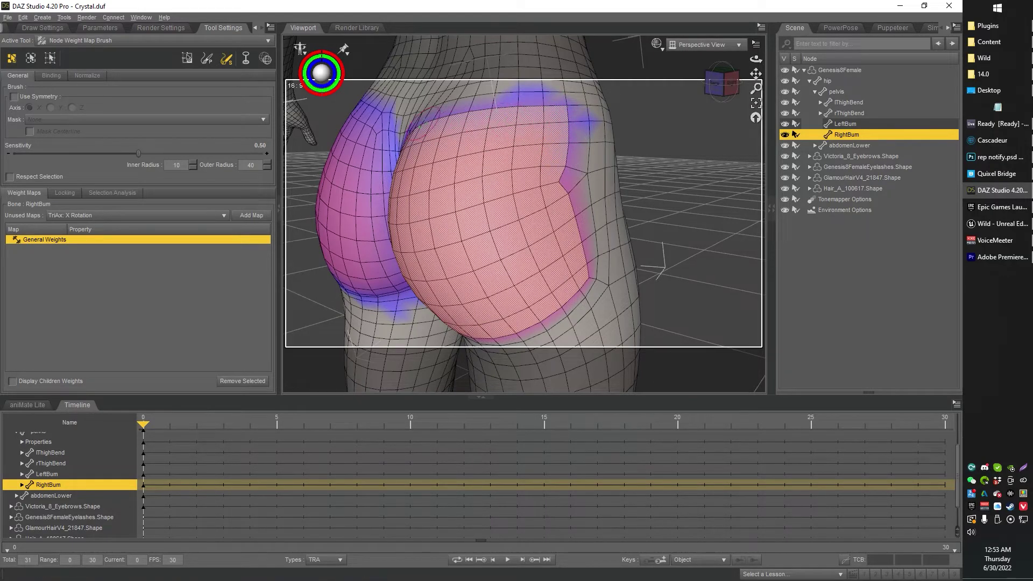
- Smooth the RightBum weights down the outer hip edge of the right buttock and along its underside crease
mouse_move(554, 195)
mouse_down()
mouse_move(573, 274)
mouse_move(578, 265)
mouse_move(581, 221)
mouse_move(563, 172)
mouse_move(580, 247)
mouse_move(563, 302)
mouse_move(531, 317)
mouse_up()
click(735, 93)
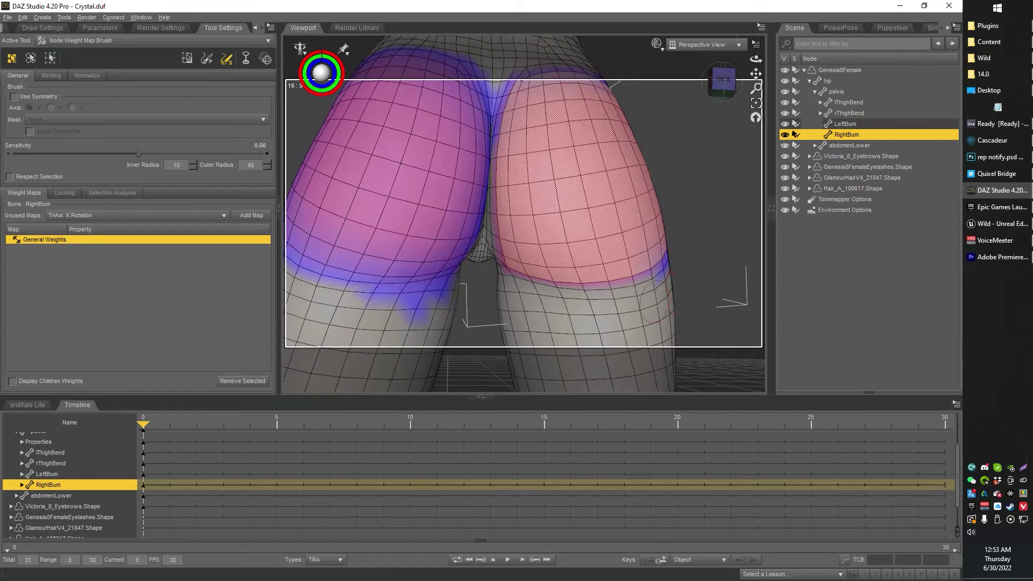
drag(652, 269, 524, 283)
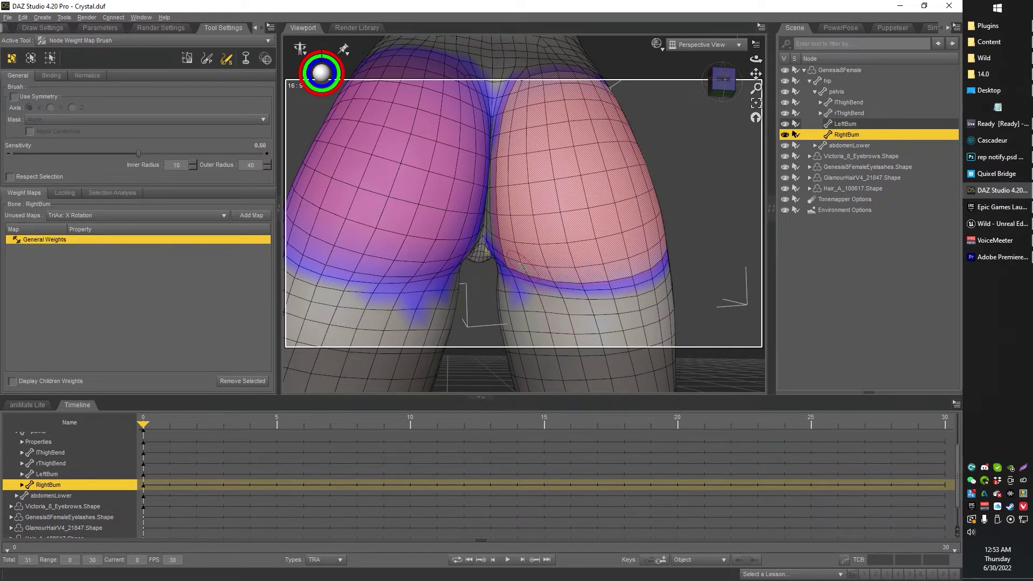
drag(625, 278, 663, 272)
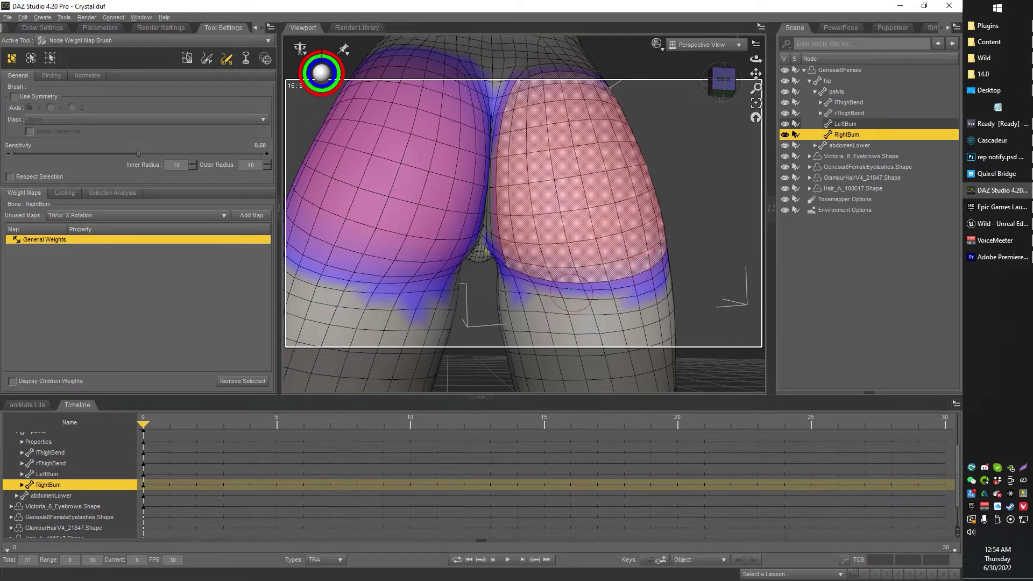
right_click(523, 305)
key(Escape)
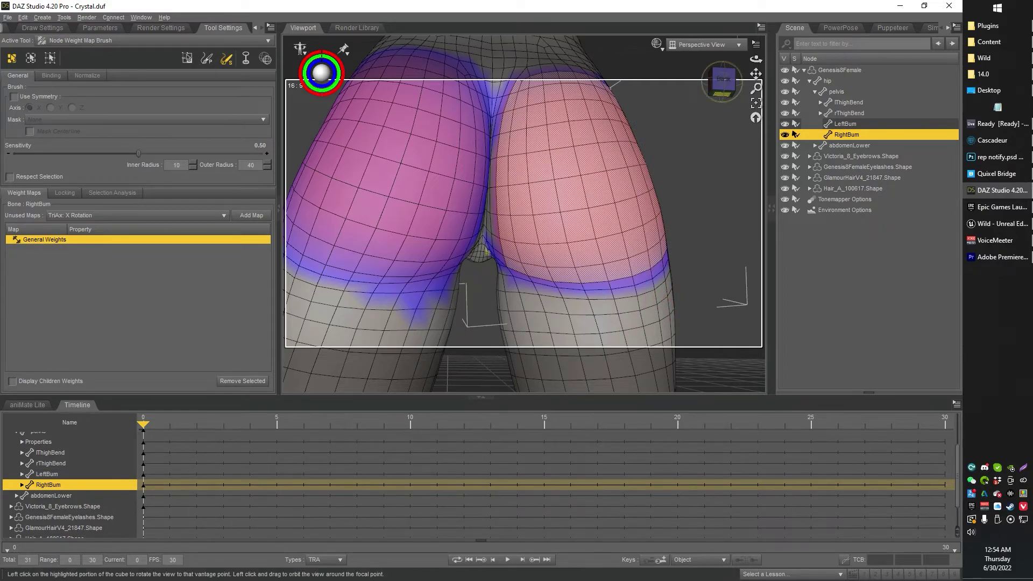
- Broaden the smoothed RightBum weight band along the right buttock's upper edge and even it out beside the cleft
drag(722, 80, 677, 98)
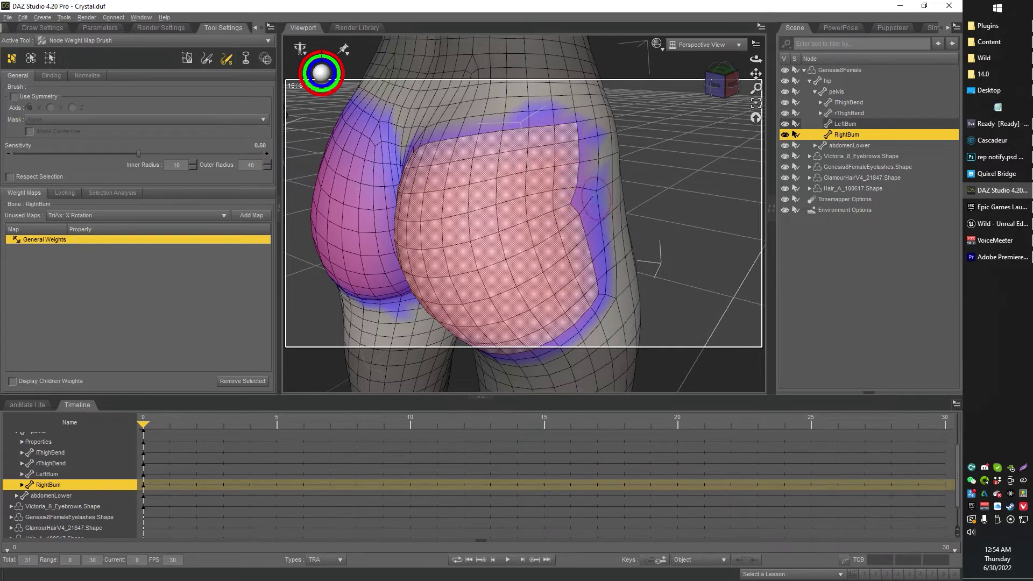
click(715, 85)
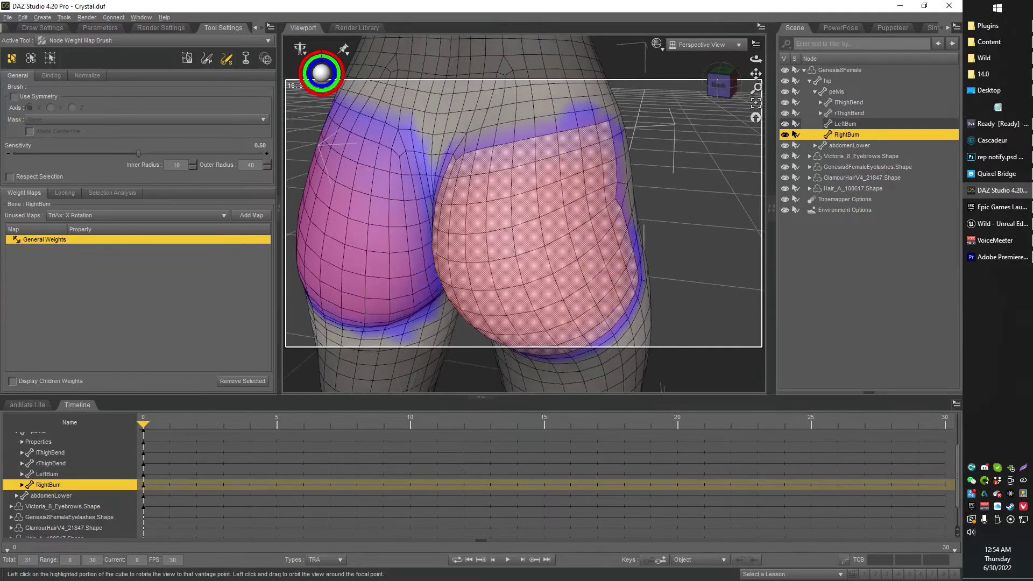
mouse_move(608, 127)
mouse_down()
mouse_move(561, 131)
mouse_move(577, 129)
mouse_up()
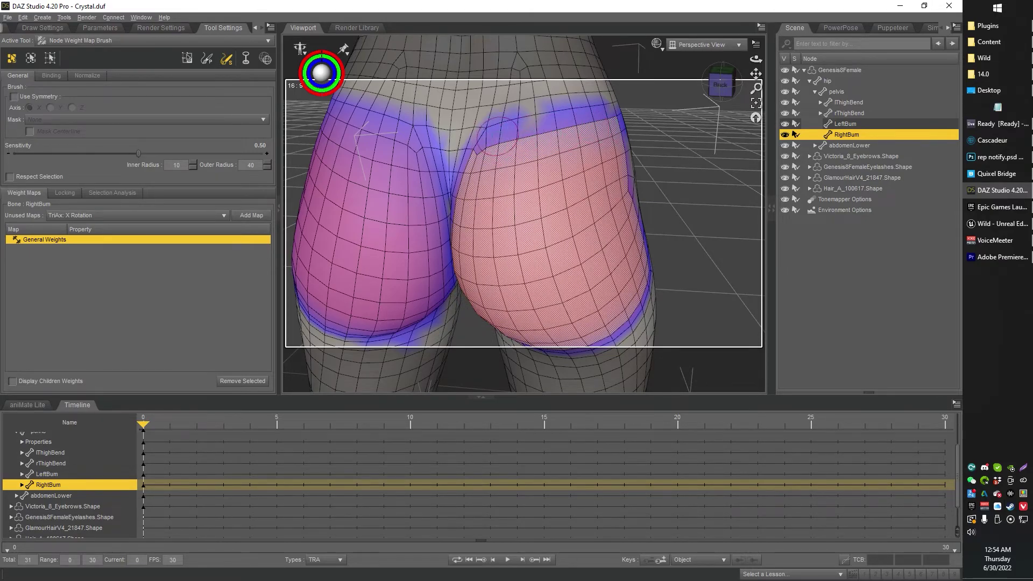
right_click(550, 105)
click(537, 109)
mouse_move(528, 110)
alt+mouse_down()
mouse_move(614, 101)
mouse_move(508, 139)
alt+mouse_up()
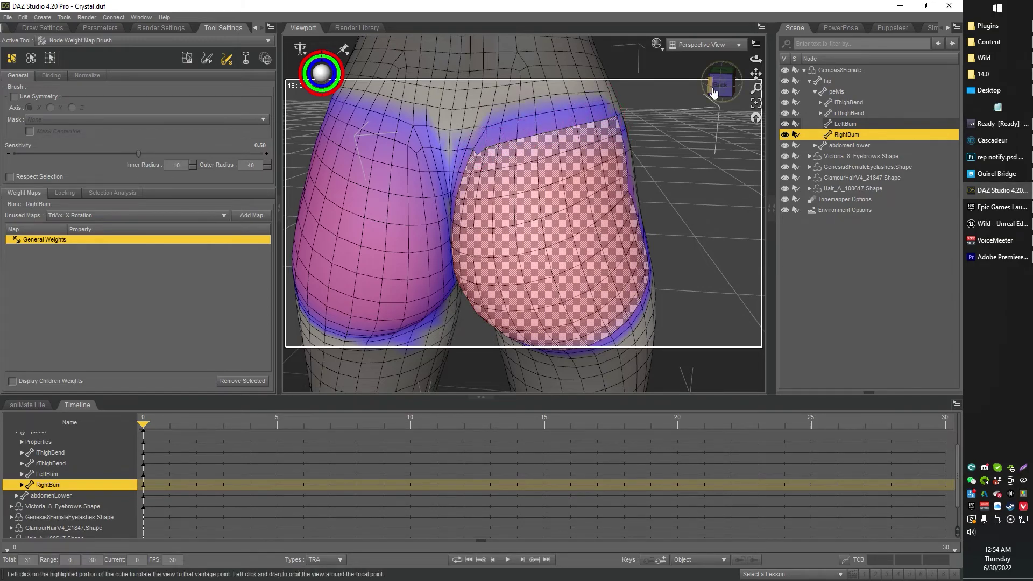
- Reduce the weight brush's outer radius for work on the lower edge of the right buttock
drag(715, 90, 718, 66)
key(bracketleft)
key(bracketleft)
key(bracketleft)
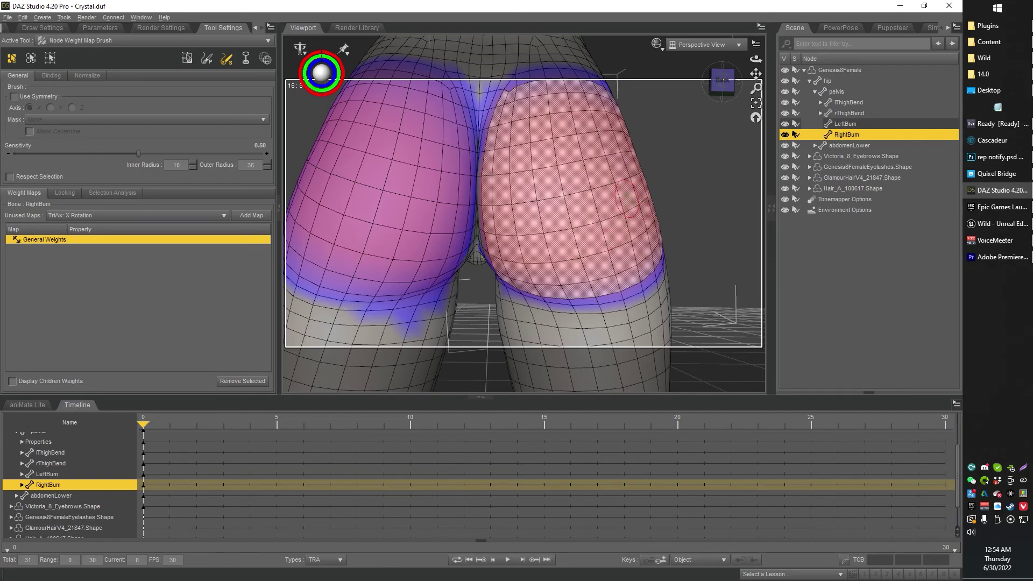